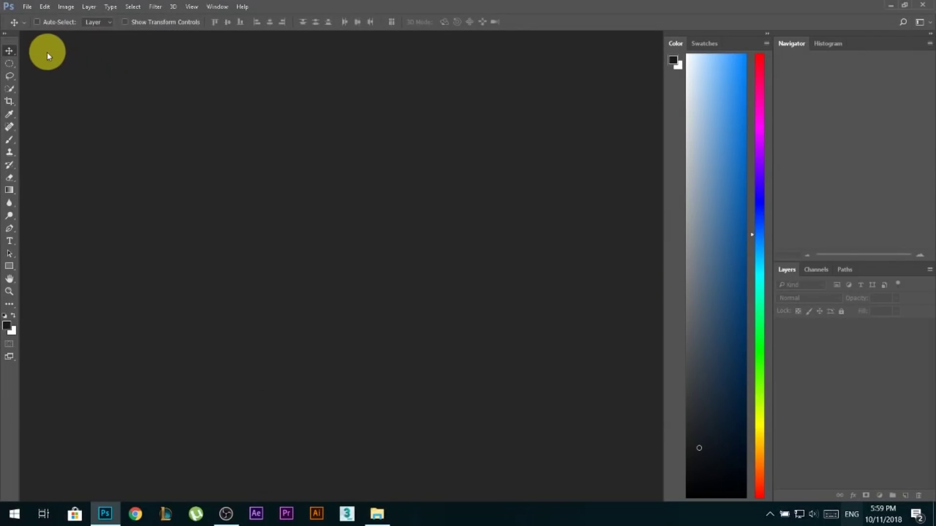
- Create a new 4000 × 5000 pixel RGB document with a white background and a resolution of 150 pixels/inch
{"action": "left_click", "coordinate": [24, 11]}
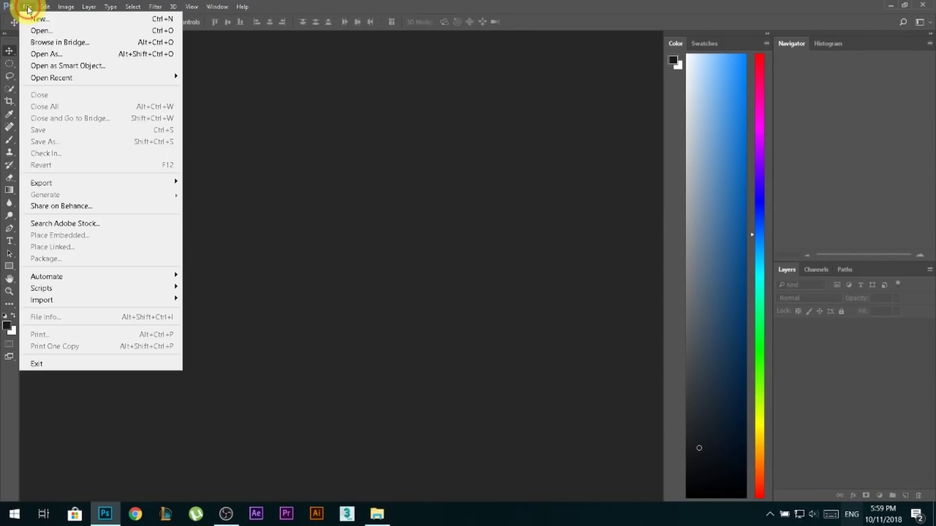
{"action": "left_click", "coordinate": [34, 18]}
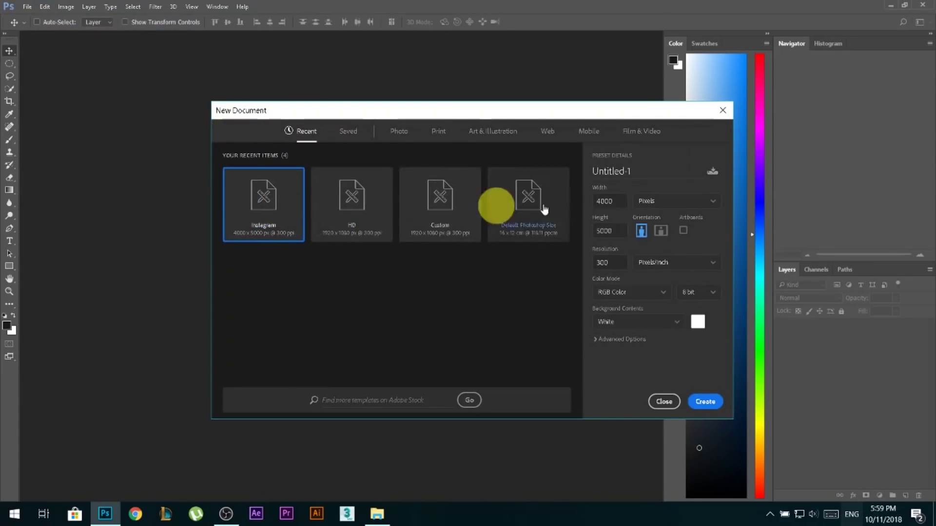
{"action": "left_click_drag", "start_coordinate": [614, 263], "coordinate": [564, 267]}
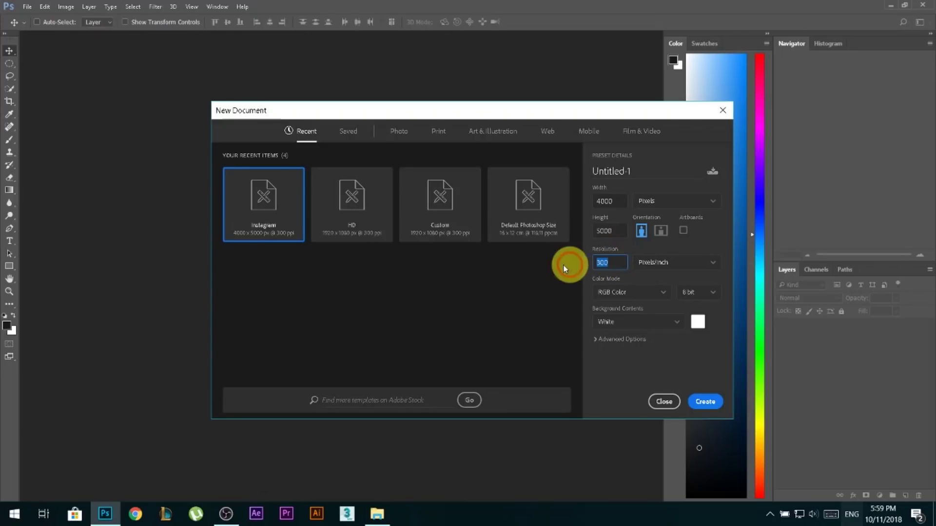
{"action": "type", "text": "150"}
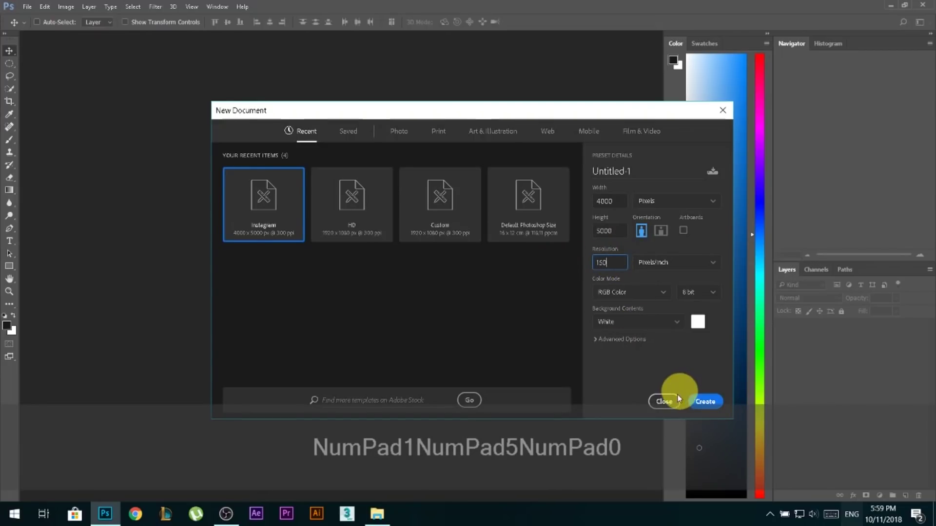
{"action": "left_click", "coordinate": [707, 404]}
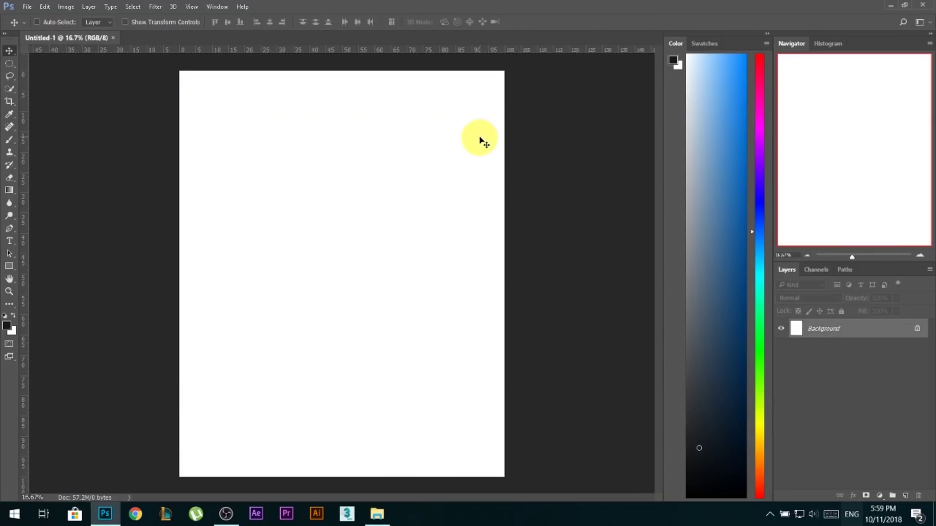
- Reduce the image size proportionally to 2322 × 2903 pixels and hide the rulers
{"action": "key", "text": "ctrl+alt+i"}
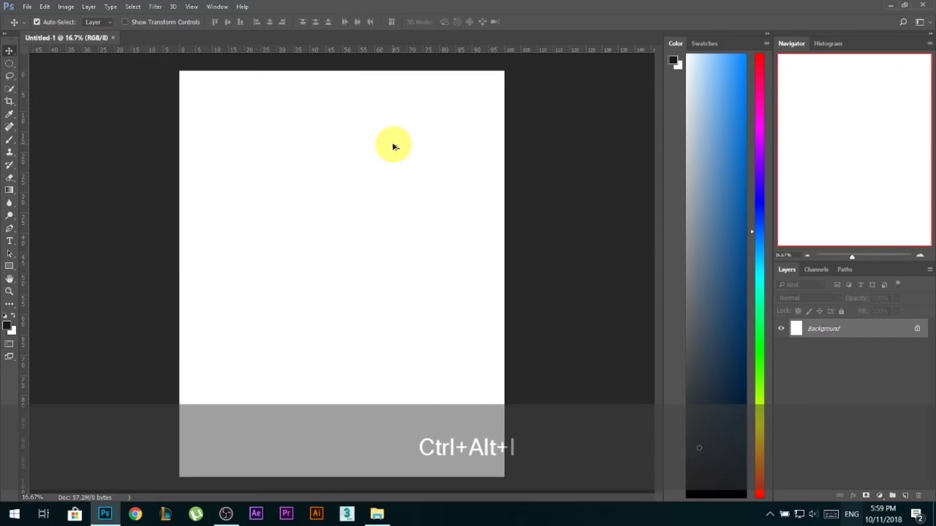
{"action": "left_click_drag", "start_coordinate": [508, 185], "coordinate": [192, 173]}
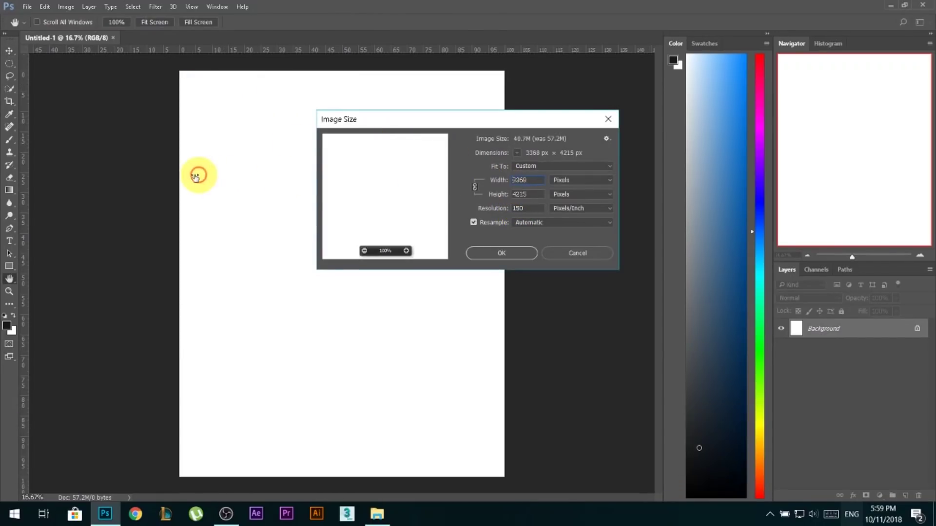
{"action": "left_click", "coordinate": [538, 256]}
{"action": "key", "text": "v"}
{"action": "key", "text": "ctrl+0"}
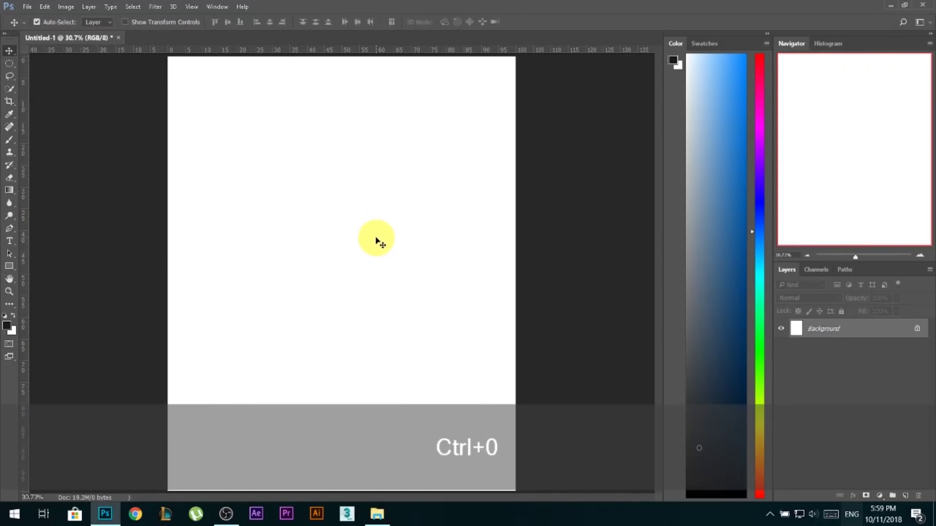
{"action": "scroll", "coordinate": [412, 270], "scroll_direction": "down", "scroll_amount": 1}
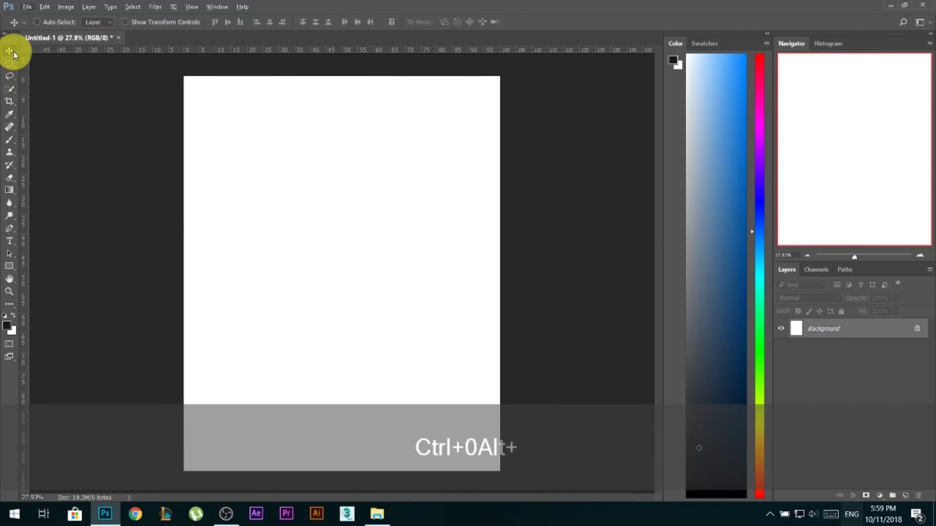
{"action": "key", "text": "ctrl+r"}
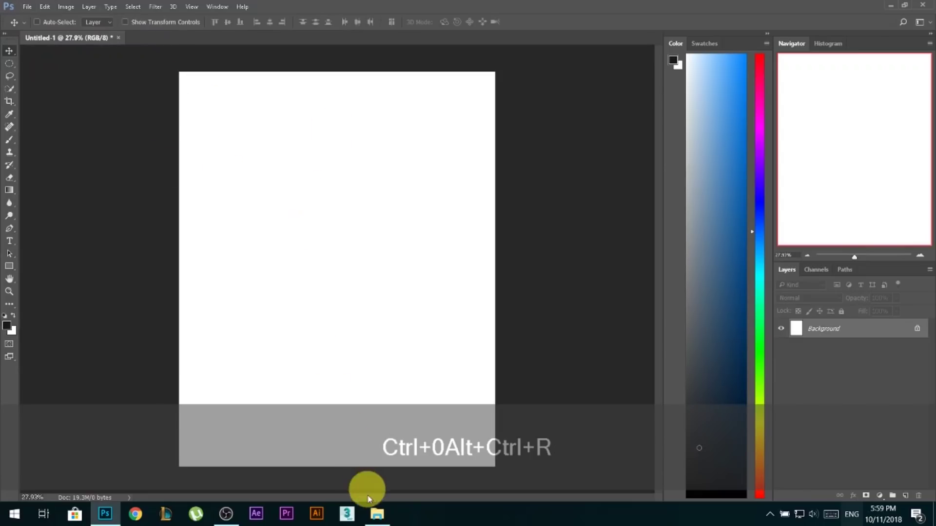
- Place the crater lake photo (1089842-unsplash) and scale it from its centre to about 41.3% so it covers the canvas
{"action": "left_click", "coordinate": [376, 514]}
{"action": "left_click_drag", "start_coordinate": [361, 128], "coordinate": [358, 447]}
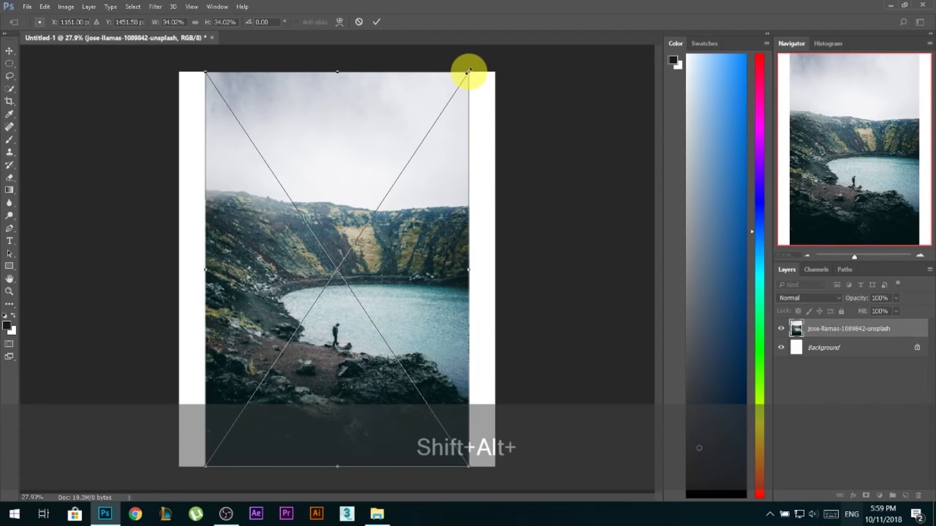
{"action": "left_click_drag", "start_coordinate": [468, 71], "coordinate": [540, 57]}
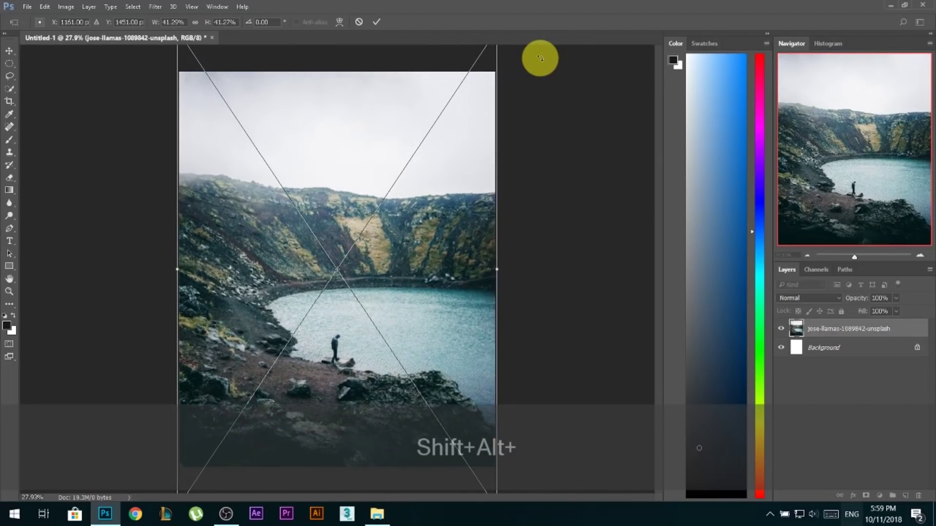
{"action": "left_click", "coordinate": [378, 21]}
- Switch to full-screen mode with the menu bar and shorten the Color panel to free up workspace
{"action": "key", "text": "f"}
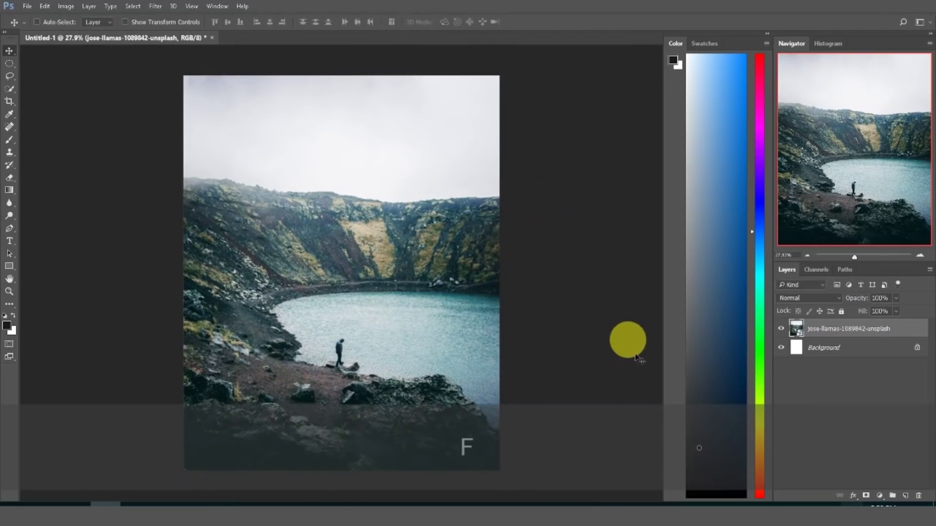
{"action": "scroll", "coordinate": [278, 189], "scroll_direction": "down", "scroll_amount": 4}
{"action": "scroll", "coordinate": [415, 336], "scroll_direction": "up", "scroll_amount": 2}
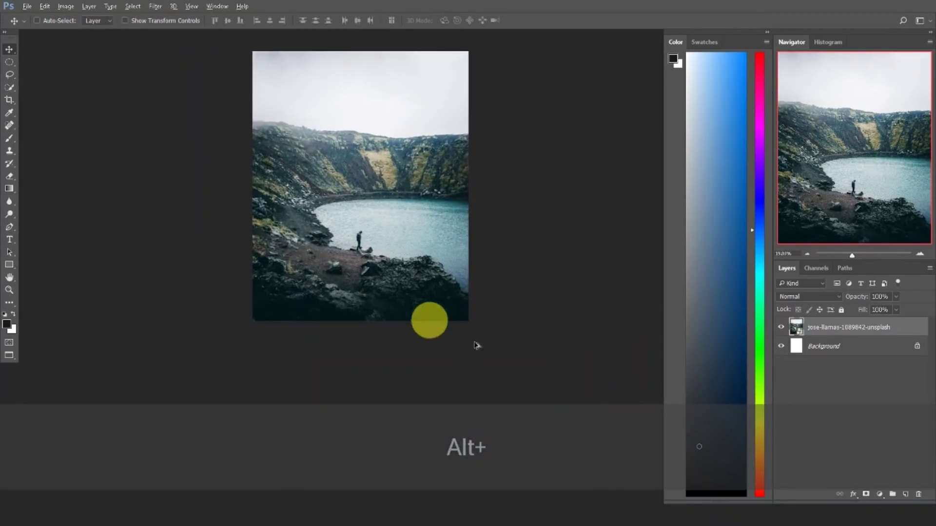
{"action": "left_click_drag", "start_coordinate": [712, 504], "coordinate": [715, 103]}
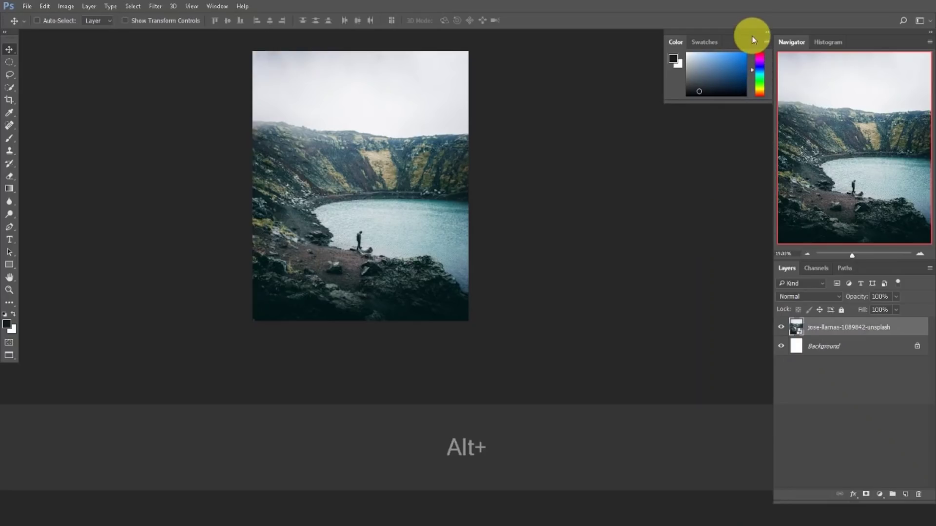
- Copy the landscape without its sky to a new layer, using an inverted quick selection of the sky
{"action": "scroll", "coordinate": [432, 164], "scroll_direction": "up", "scroll_amount": 1}
{"action": "scroll", "coordinate": [476, 401], "scroll_direction": "down", "scroll_amount": 1}
{"action": "scroll", "coordinate": [396, 176], "scroll_direction": "up", "scroll_amount": 1}
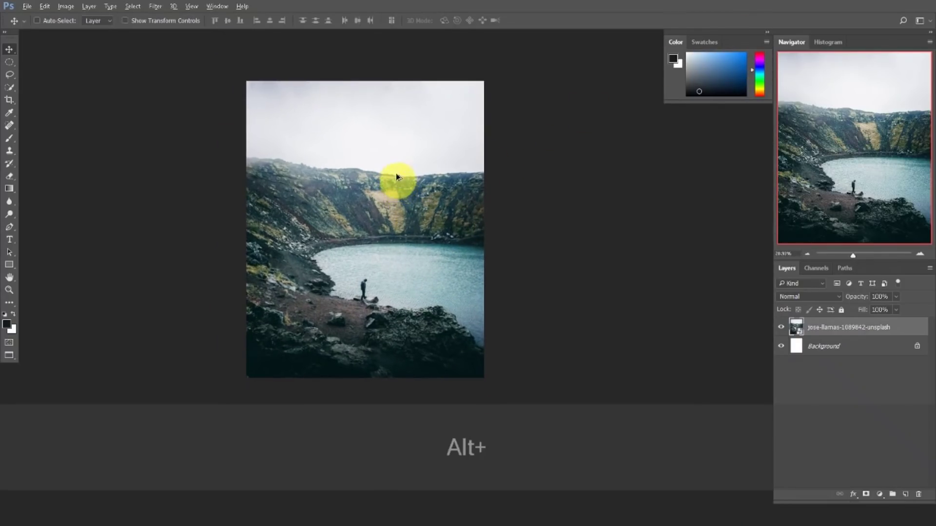
{"action": "scroll", "coordinate": [453, 278], "scroll_direction": "up", "scroll_amount": 1}
{"action": "scroll", "coordinate": [475, 363], "scroll_direction": "up", "scroll_amount": 1}
{"action": "scroll", "coordinate": [453, 258], "scroll_direction": "down", "scroll_amount": 1}
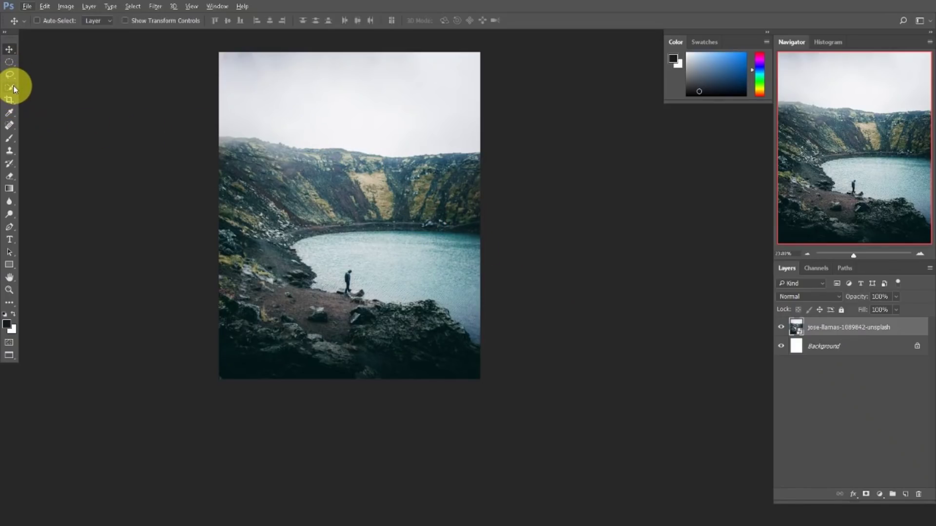
{"action": "left_click", "coordinate": [11, 86]}
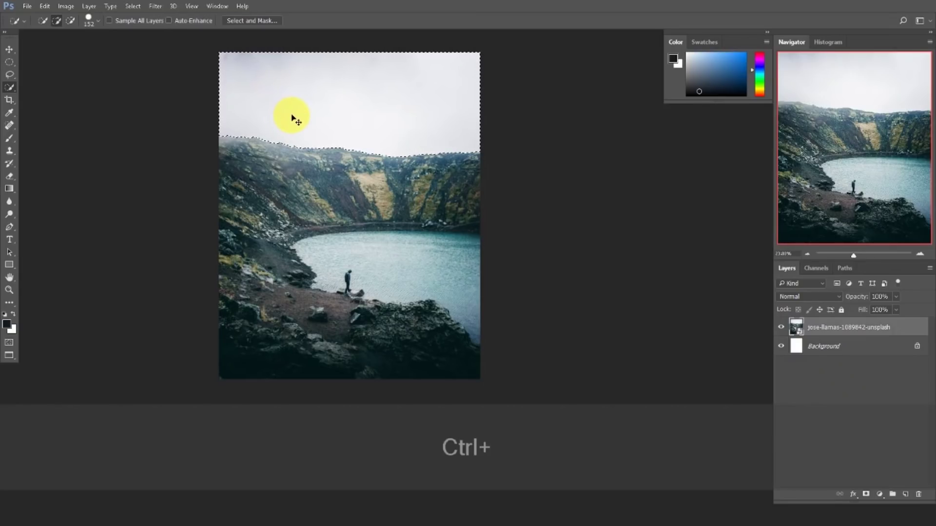
{"action": "key", "text": "ctrl+alt+i"}
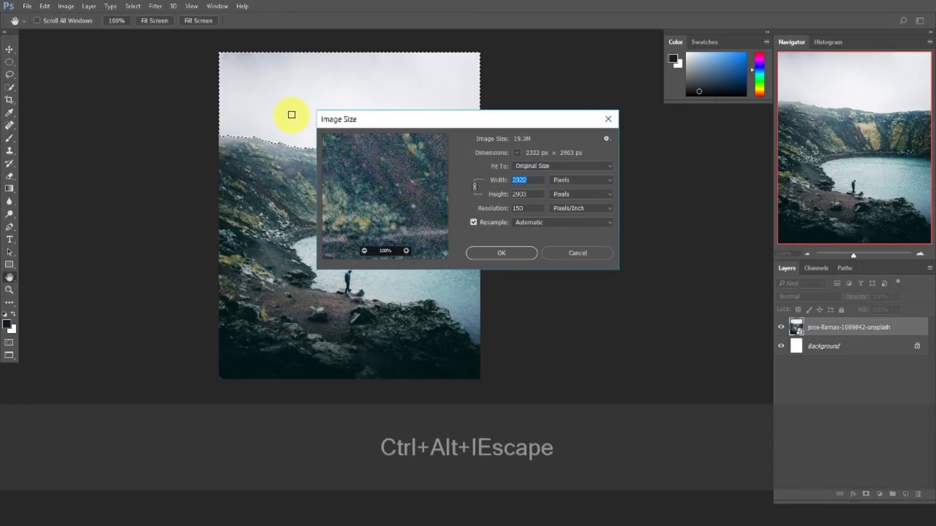
{"action": "key", "text": "ctrl+shift+i"}
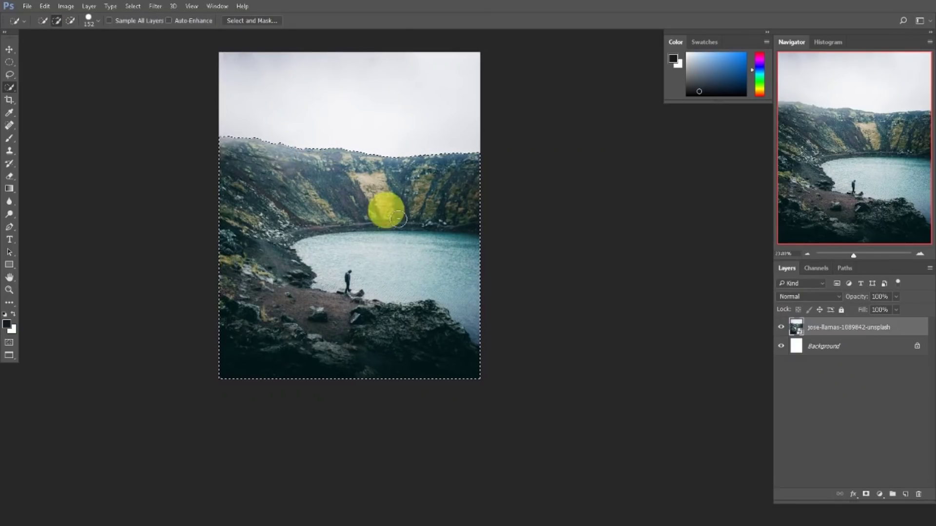
{"action": "key", "text": "ctrl+j"}
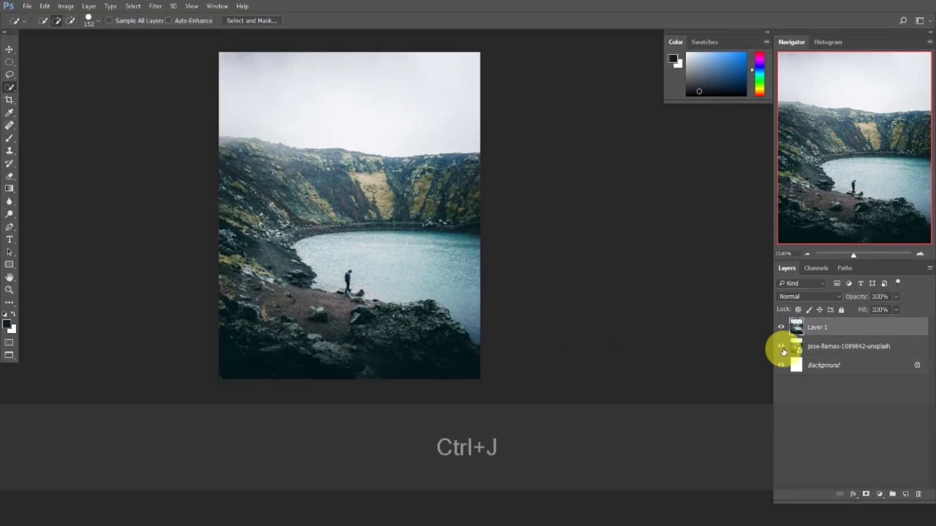
- Hide the original lake photo layer, then test-move the landscape cut-out and undo that move
{"action": "left_click", "coordinate": [782, 347]}
{"action": "left_click", "coordinate": [781, 347]}
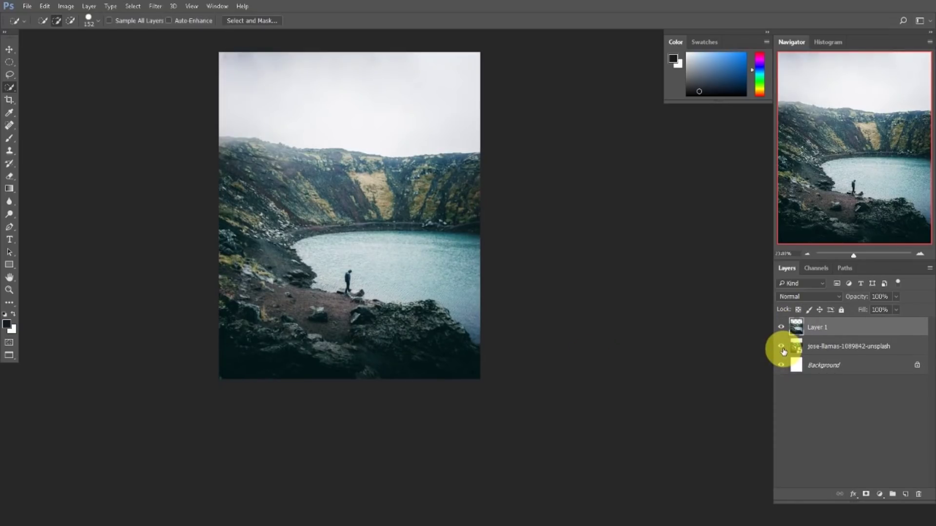
{"action": "left_click", "coordinate": [782, 349]}
{"action": "left_click_drag", "start_coordinate": [400, 254], "coordinate": [417, 180]}
{"action": "key", "text": "ctrl+z"}
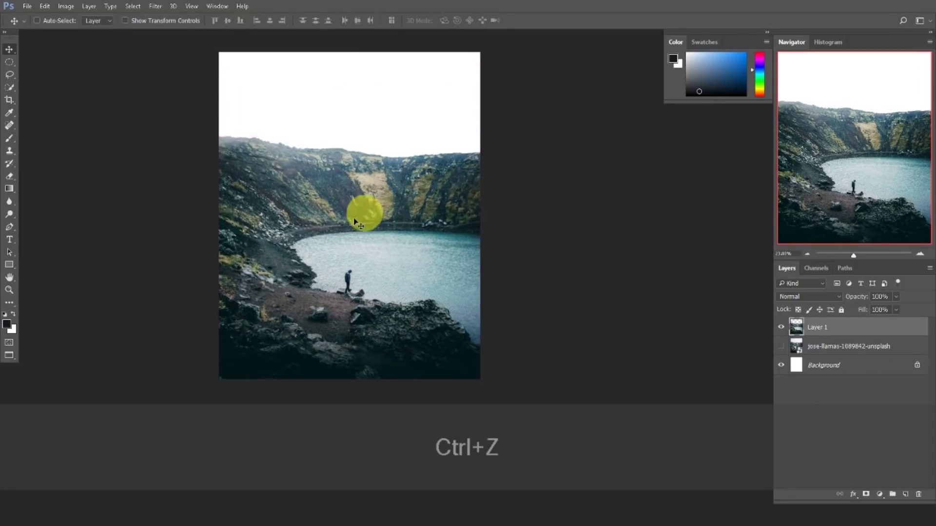
- Place the clouds-cloudy-cold-167699 photo into the composition at its fitted size
{"action": "key", "text": "alt+Tab"}
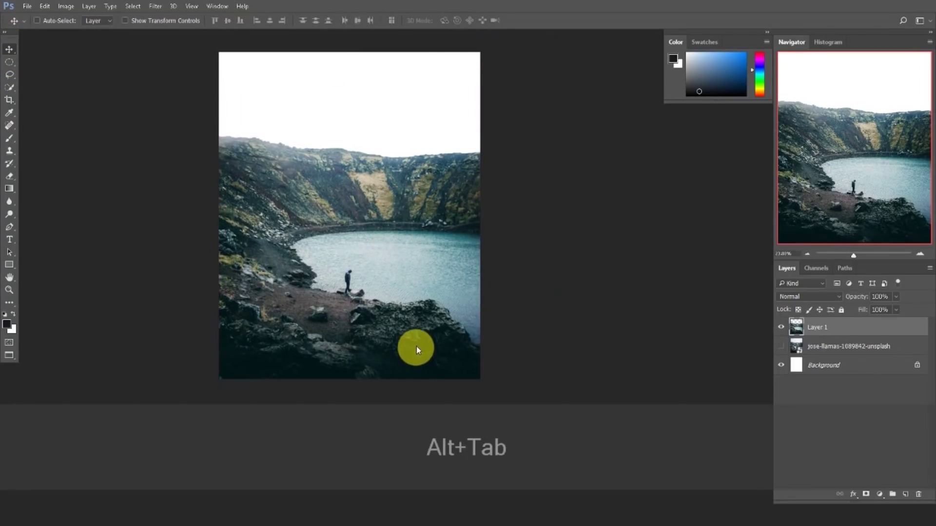
{"action": "left_click_drag", "start_coordinate": [253, 106], "coordinate": [385, 237]}
{"action": "scroll", "coordinate": [440, 381], "scroll_direction": "down", "scroll_amount": 2, "text": "alt"}
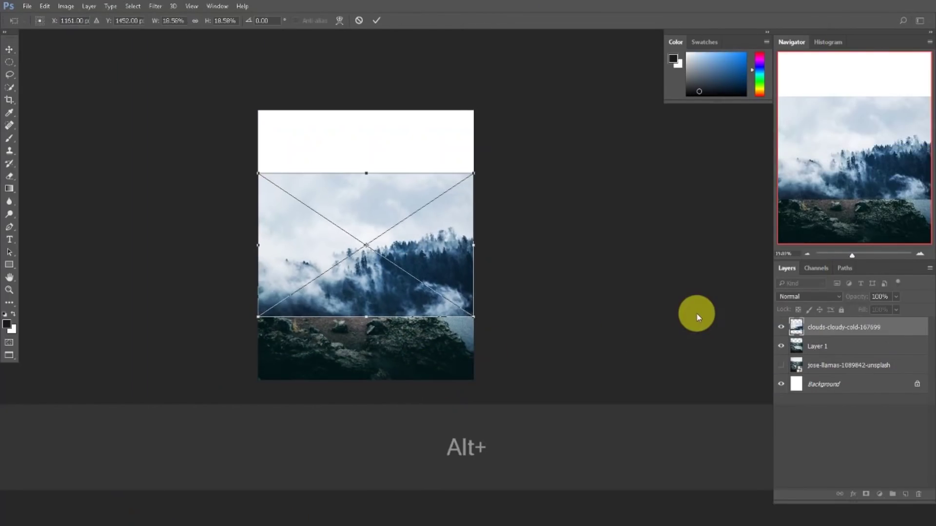
{"action": "left_click", "coordinate": [382, 20]}
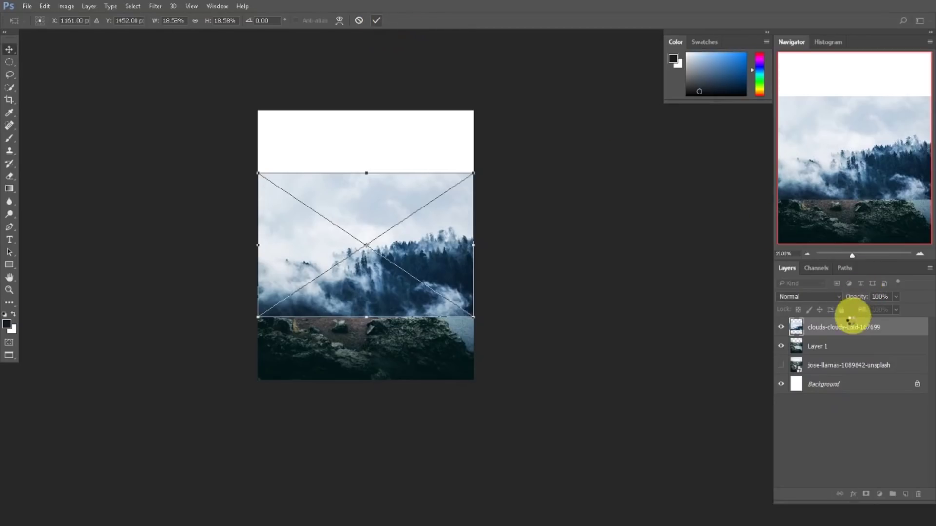
- Put the clouds layer beneath Layer 1 and move the photo straight up to fill the sky behind the crater ridge
{"action": "left_click_drag", "start_coordinate": [851, 327], "coordinate": [842, 353]}
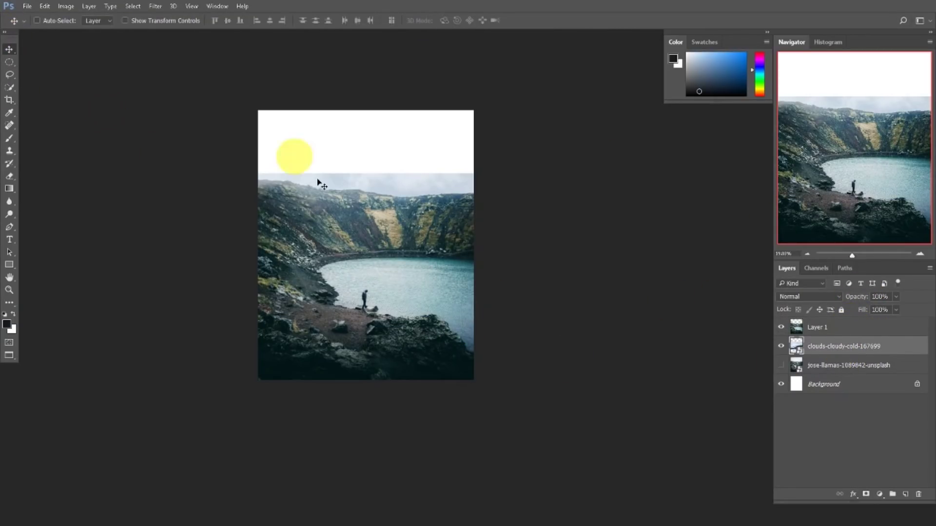
{"action": "left_click_drag", "start_coordinate": [318, 182], "coordinate": [429, 167]}
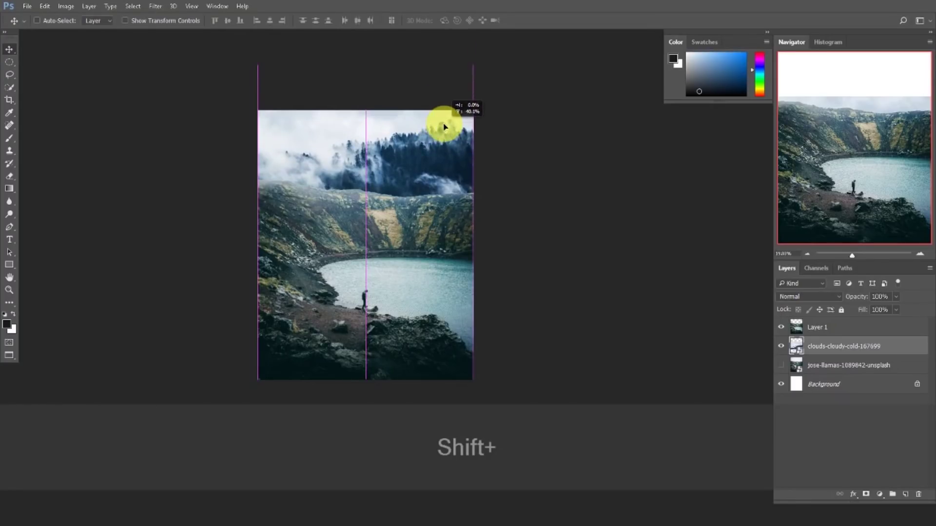
{"action": "left_click_drag", "start_coordinate": [443, 125], "coordinate": [443, 126]}
{"action": "key", "text": "ctrl+t"}
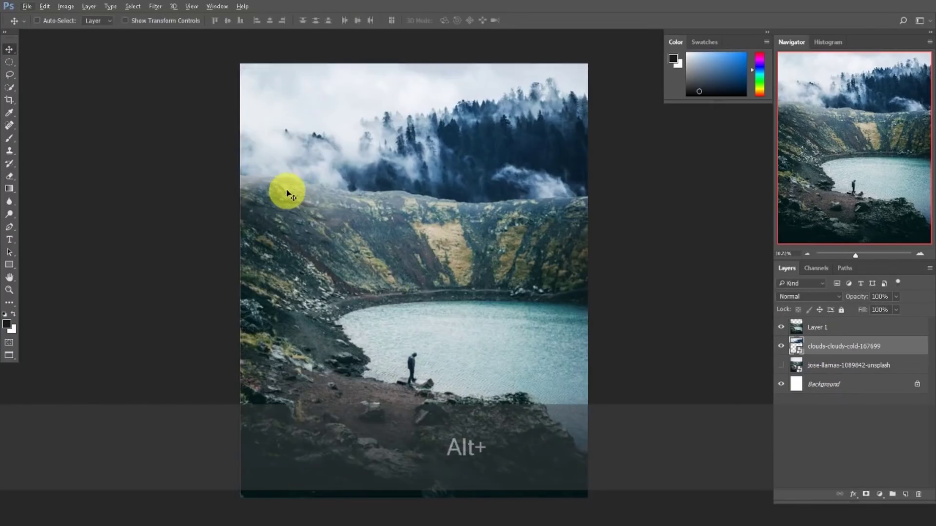
{"action": "left_click_drag", "start_coordinate": [287, 192], "coordinate": [426, 161]}
- Place the foggy forest photo (112873-unsplash) and move it up into the sky area, stacked beneath the clouds layer
{"action": "key", "text": "alt+Tab"}
{"action": "key", "text": "Return"}
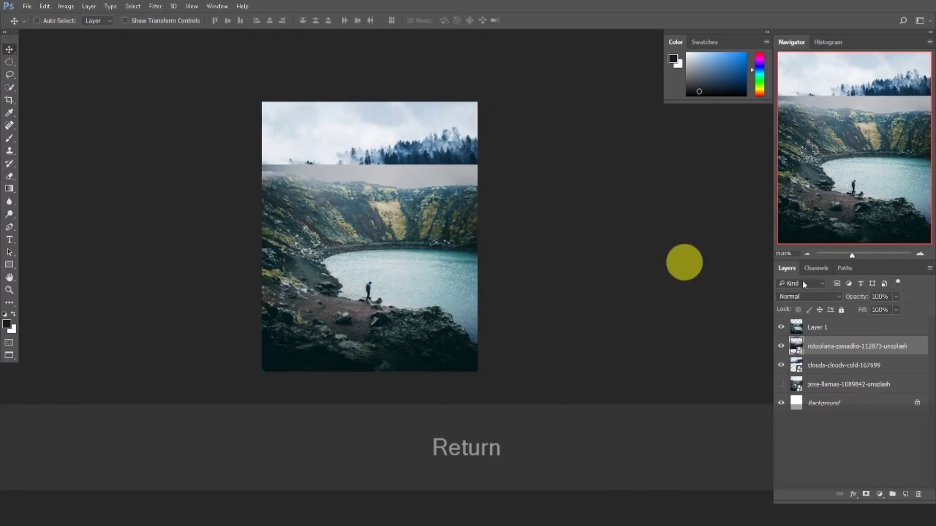
{"action": "left_click_drag", "start_coordinate": [397, 146], "coordinate": [397, 126]}
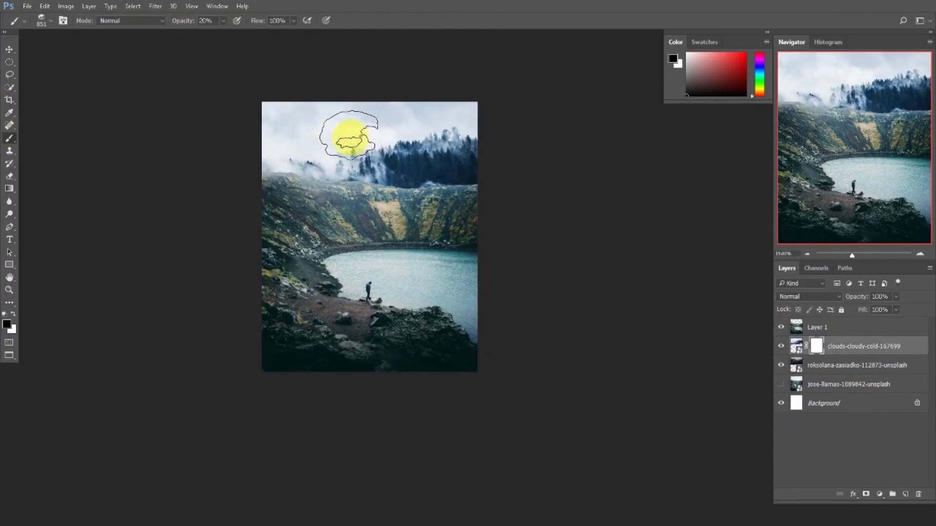
- Mask the upper part of the clouds layer in black with a size 488 textured brush at 49% opacity, blending both skies
{"action": "right_click", "coordinate": [350, 138]}
{"action": "left_click", "coordinate": [559, 284]}
{"action": "left_click_drag", "start_coordinate": [184, 20], "coordinate": [198, 61]}
{"action": "mouse_move", "coordinate": [390, 122]}
{"action": "left_mouse_down"}
{"action": "mouse_move", "coordinate": [270, 144]}
{"action": "mouse_move", "coordinate": [502, 107]}
{"action": "left_mouse_up"}
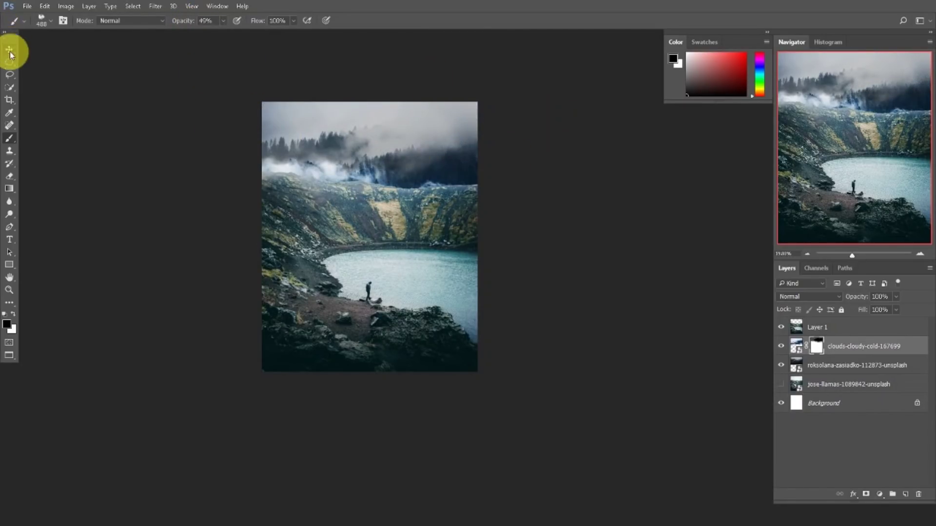
- Clip a Hue/Saturation adjustment to the clouds layer and lower its saturation strongly
{"action": "left_click", "coordinate": [9, 50]}
{"action": "scroll", "coordinate": [298, 138], "scroll_direction": "up", "scroll_amount": 3}
{"action": "left_click", "coordinate": [797, 350]}
{"action": "left_click", "coordinate": [880, 494]}
{"action": "left_click", "coordinate": [877, 369]}
{"action": "left_click", "coordinate": [700, 234]}
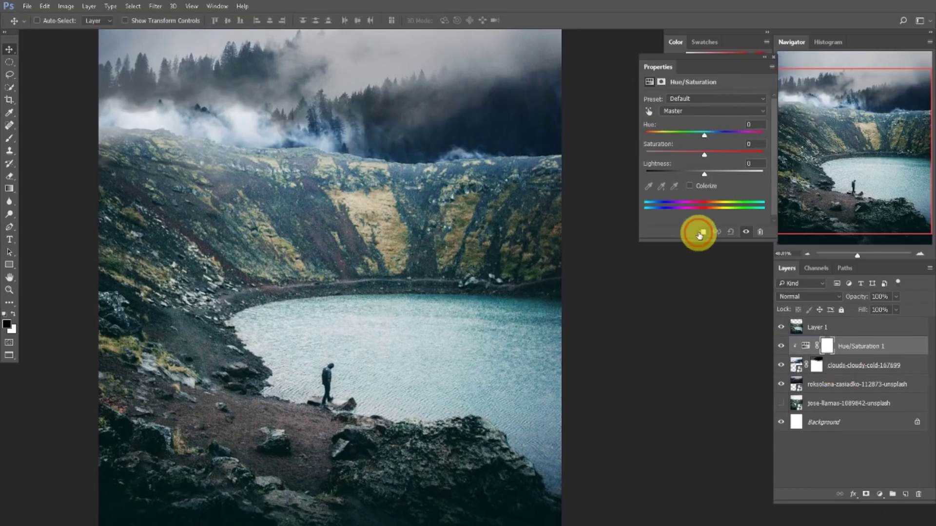
{"action": "left_click_drag", "start_coordinate": [704, 154], "coordinate": [673, 152]}
{"action": "left_click", "coordinate": [772, 57]}
- Clip a Curves adjustment to the landscape cut-out on Layer 1 and pull down its highlight end to darken it
{"action": "scroll", "coordinate": [430, 155], "scroll_direction": "down", "scroll_amount": 7}
{"action": "left_click", "coordinate": [396, 229], "text": "ctrl"}
{"action": "scroll", "coordinate": [427, 241], "scroll_direction": "up", "scroll_amount": 1}
{"action": "left_click", "coordinate": [880, 494]}
{"action": "left_click", "coordinate": [819, 327]}
{"action": "left_click_drag", "start_coordinate": [758, 122], "coordinate": [773, 149]}
{"action": "left_click", "coordinate": [773, 58]}
- Clip a Hue/Saturation adjustment to the landscape cut-out above its Curves and moderately lower the saturation
{"action": "left_click", "coordinate": [879, 494]}
{"action": "left_click", "coordinate": [845, 364]}
{"action": "left_click", "coordinate": [702, 232]}
{"action": "left_click_drag", "start_coordinate": [704, 155], "coordinate": [687, 158]}
{"action": "left_click", "coordinate": [773, 57]}
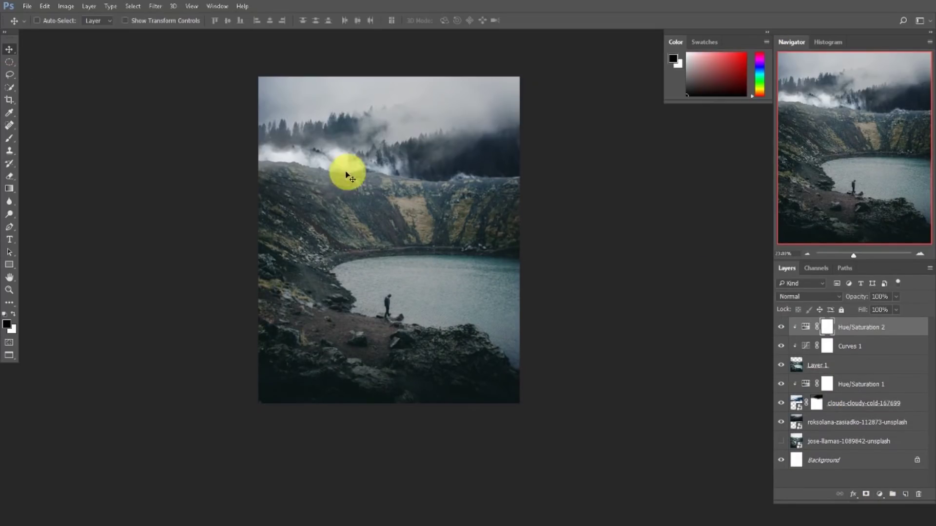
{"action": "left_click_drag", "start_coordinate": [339, 273], "coordinate": [324, 264]}
{"action": "key", "text": "ctrl+z"}
- Add an unclipped empty layer at the top of the stack and sample a light grey from the fog for the brush
{"action": "left_click", "coordinate": [906, 494]}
{"action": "left_click_drag", "start_coordinate": [850, 368], "coordinate": [848, 320]}
{"action": "key", "text": "b"}
{"action": "left_click", "coordinate": [337, 162], "text": "alt"}
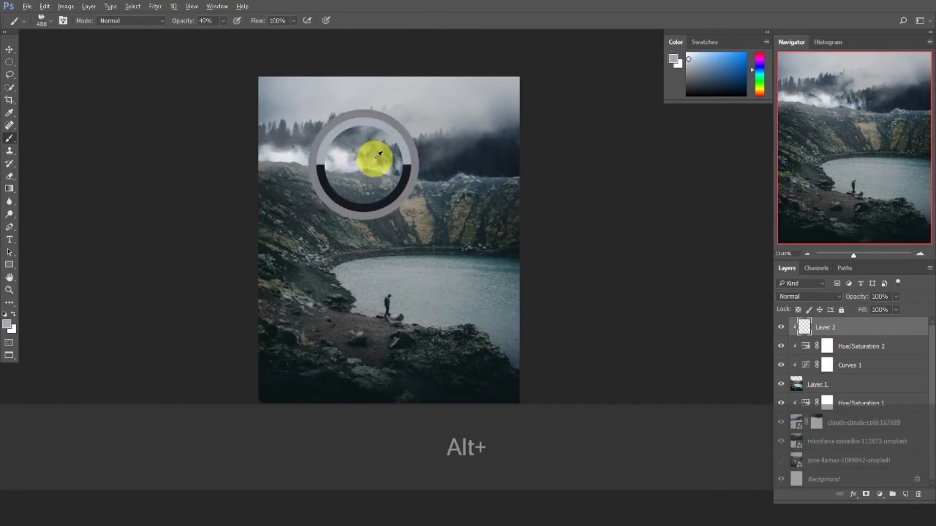
{"action": "left_click", "coordinate": [833, 335], "text": "alt"}
- Paint faint grey fog over the dark forest above the ridge at 11% opacity, discarding the first stroke, using a size 1096 cloud brush
{"action": "left_click", "coordinate": [502, 160]}
{"action": "key", "text": "ctrl+alt+z"}
{"action": "left_click", "coordinate": [223, 21]}
{"action": "left_click_drag", "start_coordinate": [223, 34], "coordinate": [205, 33]}
{"action": "left_click_drag", "start_coordinate": [385, 170], "coordinate": [518, 157]}
{"action": "right_click", "coordinate": [387, 188]}
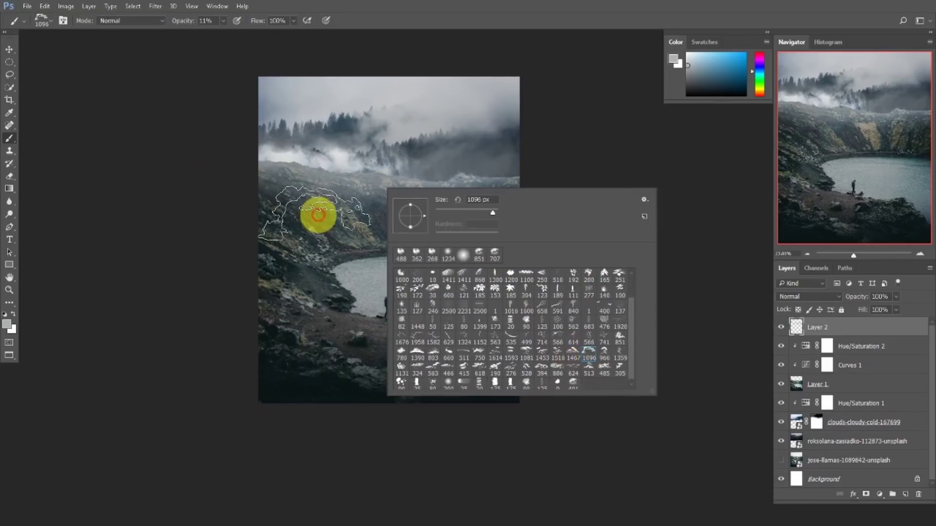
{"action": "key", "text": "Escape"}
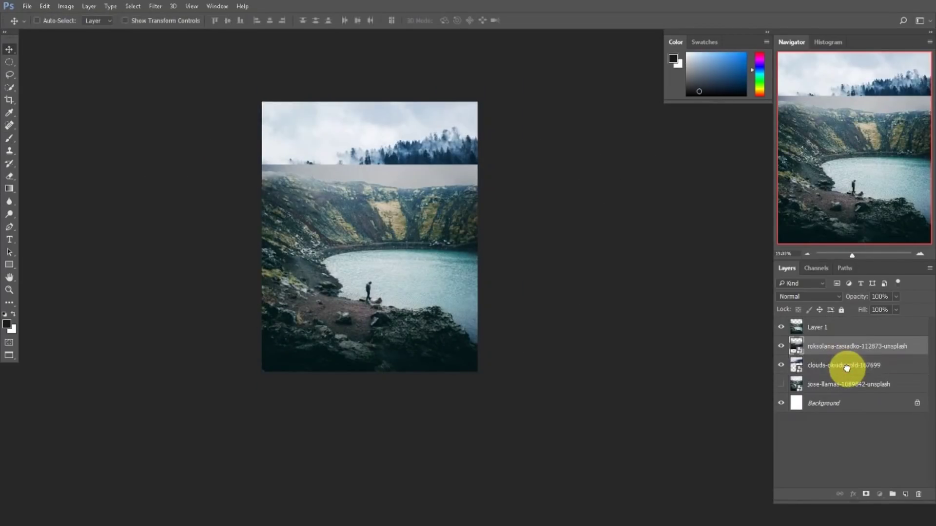
- Reorder the sky photos so the clouds-cloudy-cold layer lies directly above the roksolana-zasiadko foggy forest layer
{"action": "left_click", "coordinate": [847, 365]}
{"action": "left_click_drag", "start_coordinate": [846, 366], "coordinate": [847, 340]}
{"action": "left_click_drag", "start_coordinate": [846, 347], "coordinate": [848, 369]}
- Position the foggy forest photo higher behind the crater ridge, hiding the clouds layer temporarily while aligning it
{"action": "left_click_drag", "start_coordinate": [404, 193], "coordinate": [402, 132]}
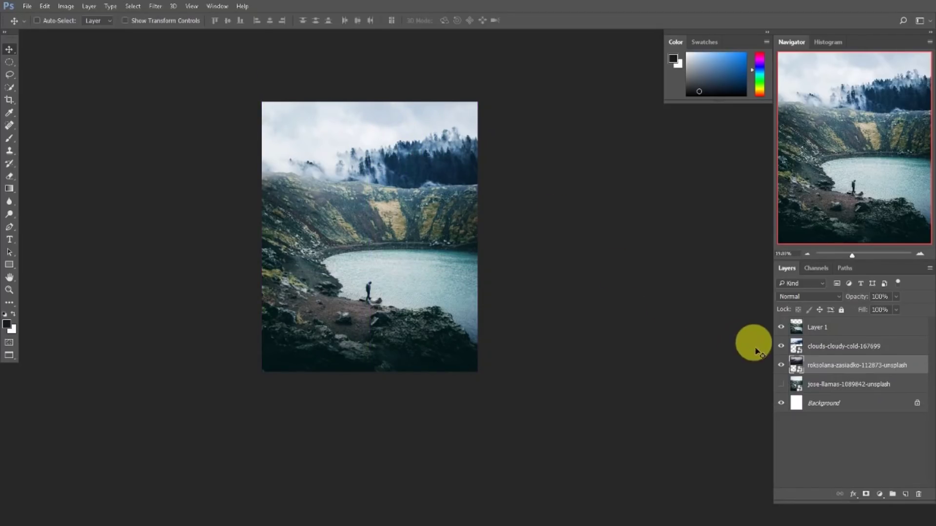
{"action": "left_click", "coordinate": [782, 347]}
{"action": "left_click_drag", "start_coordinate": [445, 153], "coordinate": [433, 140]}
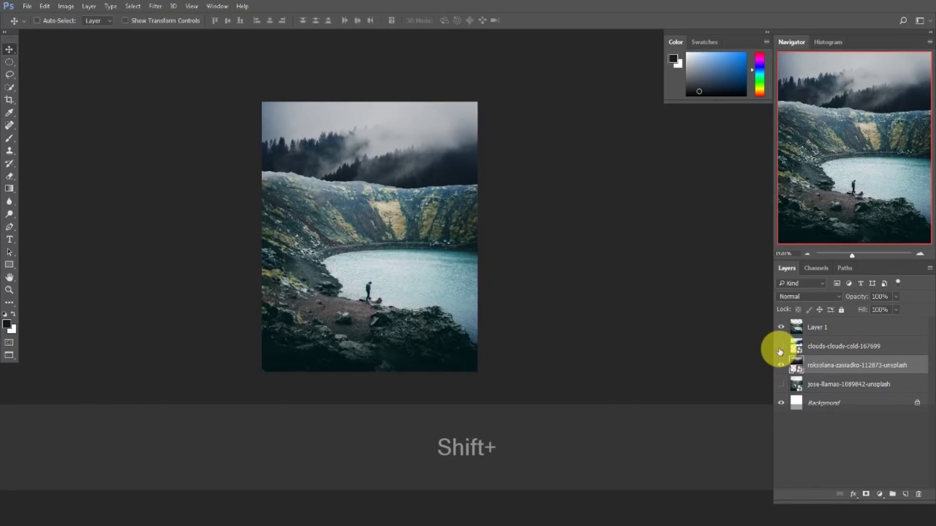
{"action": "left_click", "coordinate": [781, 347]}
- Add a mask to the clouds layer and set up a black size 268 textured brush at 49% opacity
{"action": "left_click", "coordinate": [794, 345]}
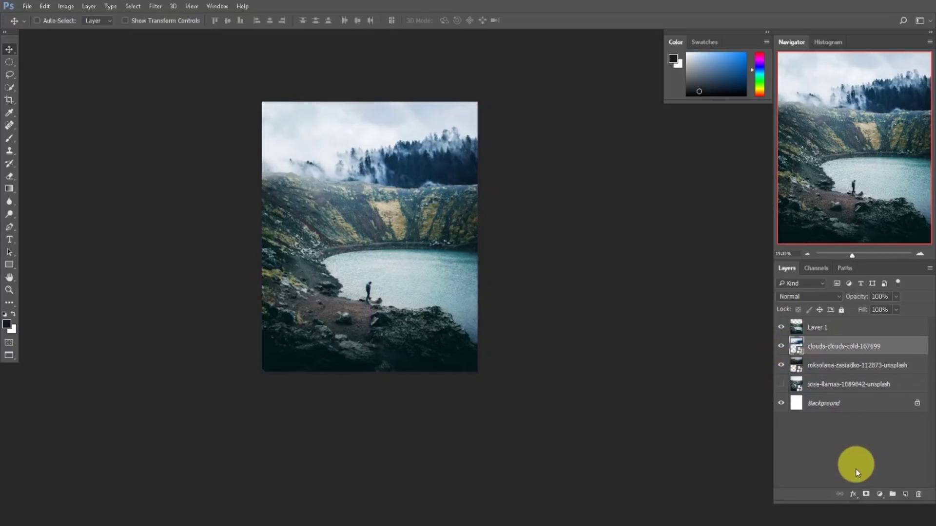
{"action": "left_click", "coordinate": [10, 139]}
{"action": "right_click", "coordinate": [349, 139]}
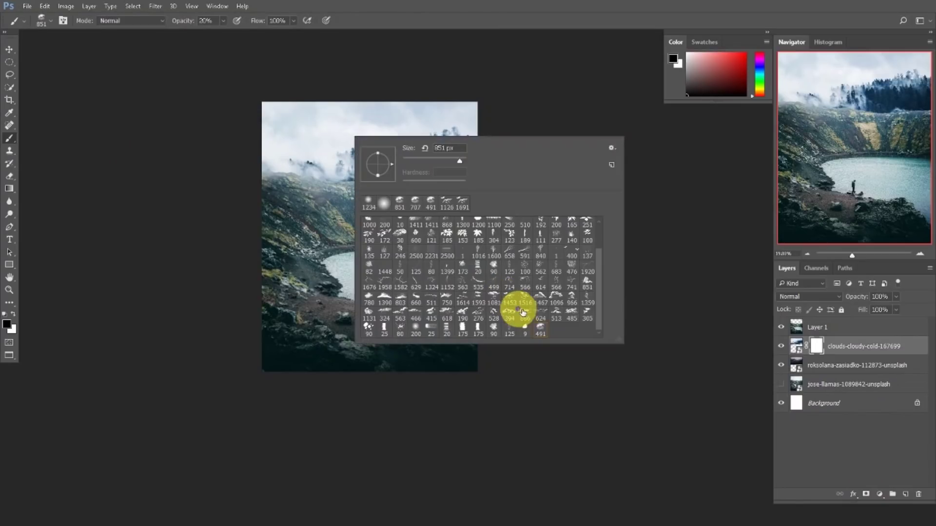
{"action": "scroll", "coordinate": [517, 293], "scroll_direction": "up", "scroll_amount": 2}
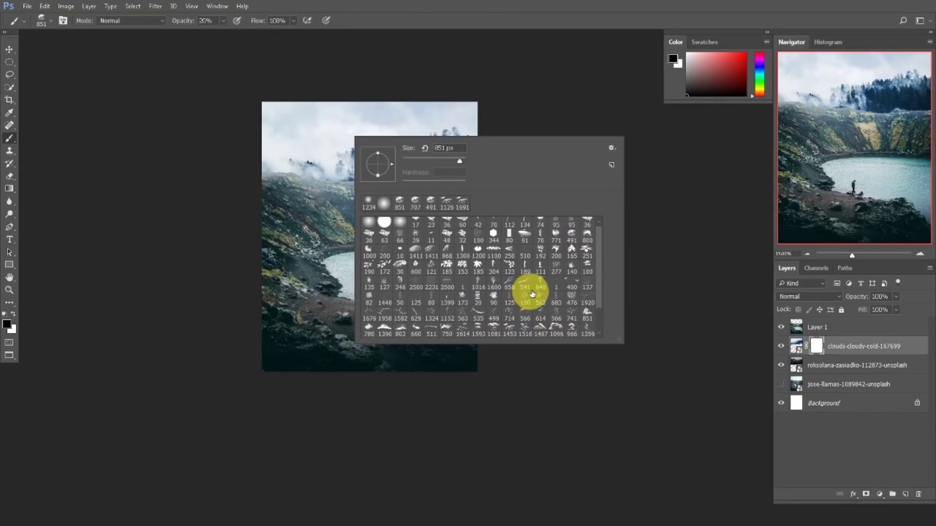
{"action": "left_click", "coordinate": [556, 240]}
{"action": "left_click_drag", "start_coordinate": [316, 144], "coordinate": [304, 145]}
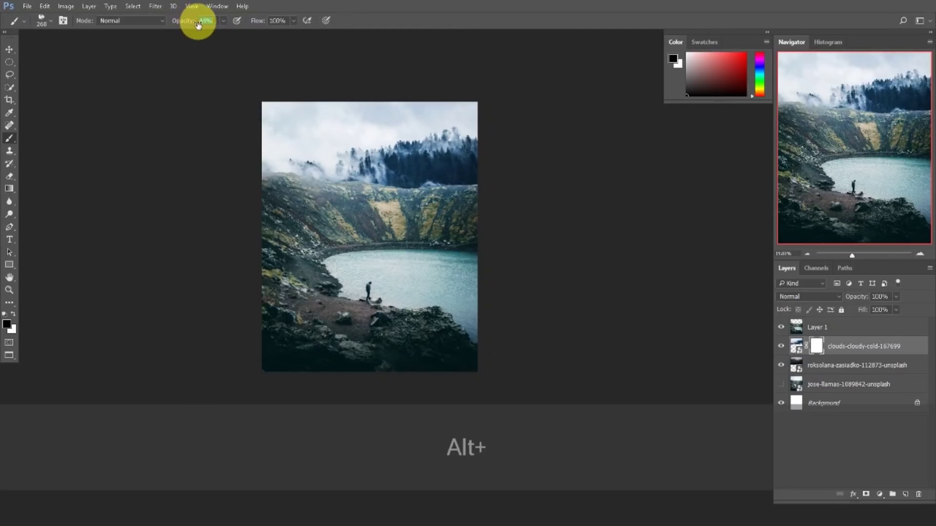
{"action": "left_click_drag", "start_coordinate": [198, 24], "coordinate": [202, 25]}
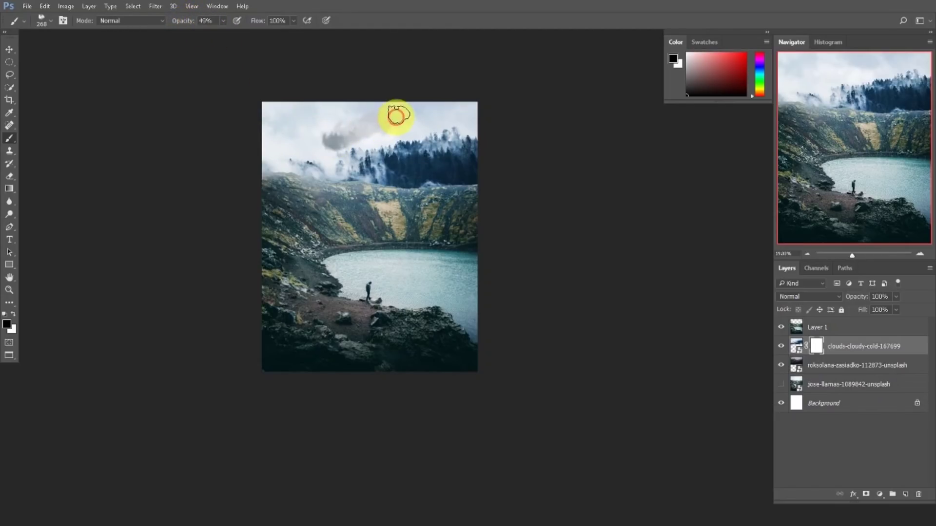
- Mask out the upper part of the clouds layer in black, enlarging the brush to size 488, to blend in the foggy forest
{"action": "right_click", "coordinate": [333, 138]}
{"action": "right_click", "coordinate": [338, 131], "text": "alt"}
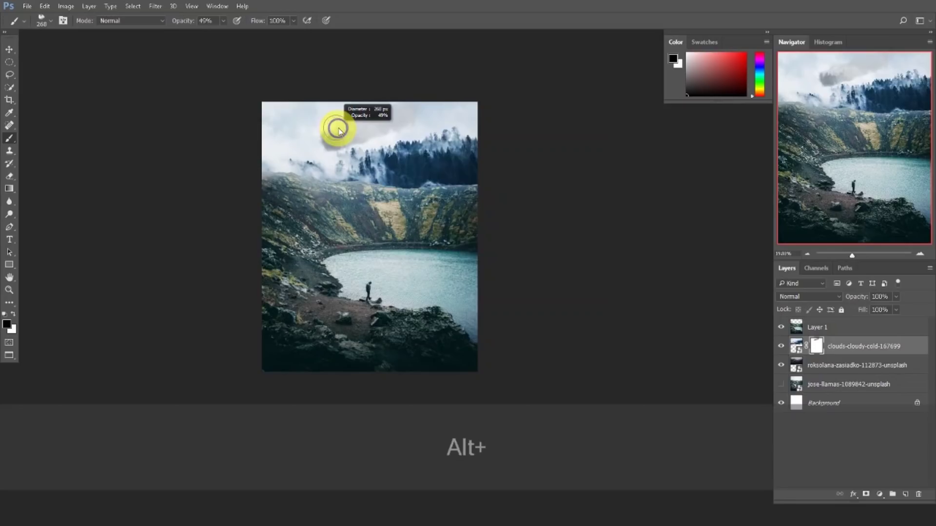
{"action": "left_click_drag", "start_coordinate": [328, 140], "coordinate": [363, 132]}
{"action": "mouse_move", "coordinate": [454, 114]}
{"action": "left_mouse_down"}
{"action": "mouse_move", "coordinate": [484, 124]}
{"action": "mouse_move", "coordinate": [363, 129]}
{"action": "mouse_move", "coordinate": [282, 149]}
{"action": "mouse_move", "coordinate": [268, 142]}
{"action": "mouse_move", "coordinate": [341, 153]}
{"action": "mouse_move", "coordinate": [243, 153]}
{"action": "left_mouse_up"}
{"action": "right_click", "coordinate": [328, 136], "text": "alt"}
{"action": "key", "text": "ctrl+z"}
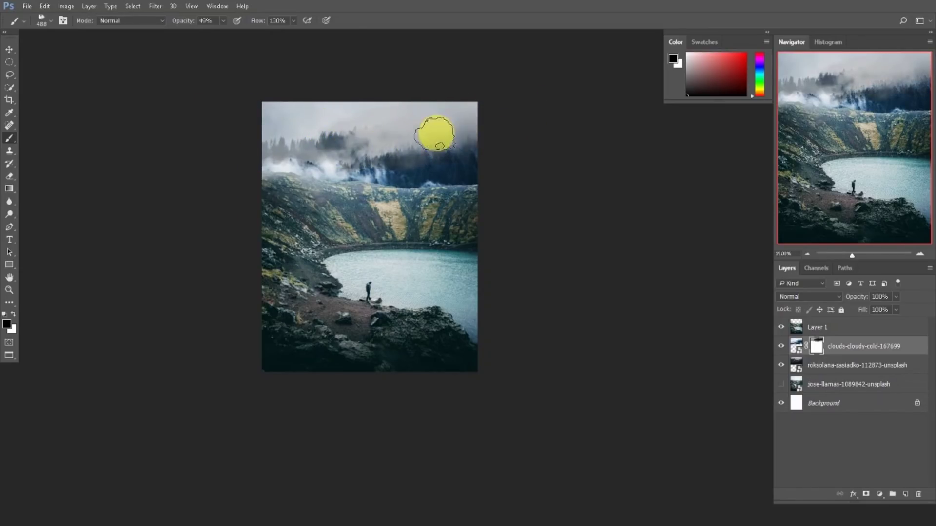
{"action": "left_click_drag", "start_coordinate": [388, 140], "coordinate": [247, 140]}
{"action": "mouse_move", "coordinate": [396, 118]}
{"action": "left_mouse_down"}
{"action": "mouse_move", "coordinate": [362, 126]}
{"action": "mouse_move", "coordinate": [458, 140]}
{"action": "mouse_move", "coordinate": [554, 112]}
{"action": "mouse_move", "coordinate": [384, 165]}
{"action": "mouse_move", "coordinate": [445, 90]}
{"action": "mouse_move", "coordinate": [2, 11]}
{"action": "left_mouse_up"}
- Examine the sky blend up close by toggling the visibility of the foggy forest and clouds layers
{"action": "left_click", "coordinate": [9, 51]}
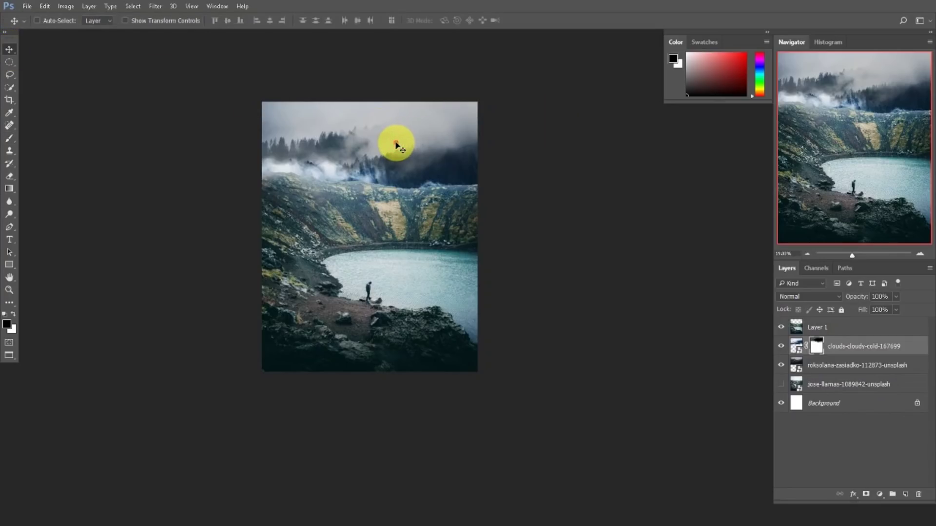
{"action": "scroll", "coordinate": [362, 149], "scroll_direction": "up", "scroll_amount": 1}
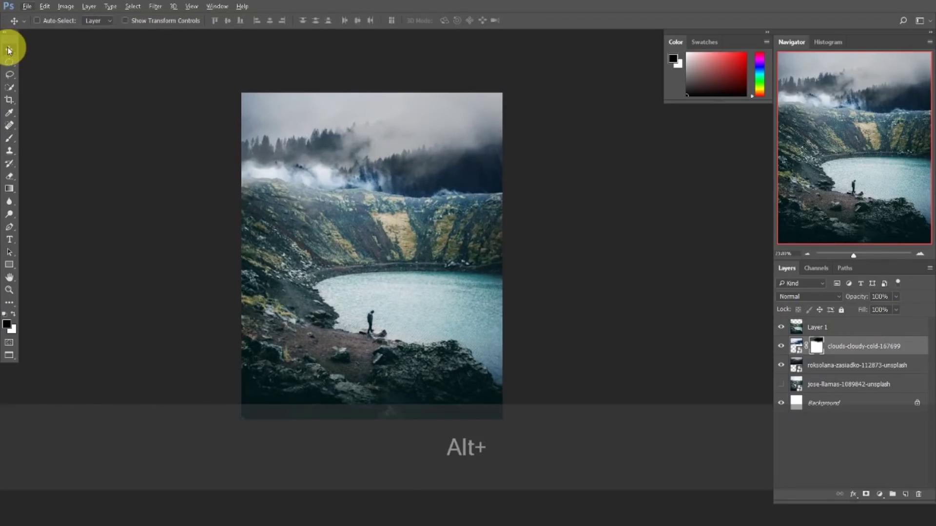
{"action": "scroll", "coordinate": [430, 241], "scroll_direction": "up", "scroll_amount": 2}
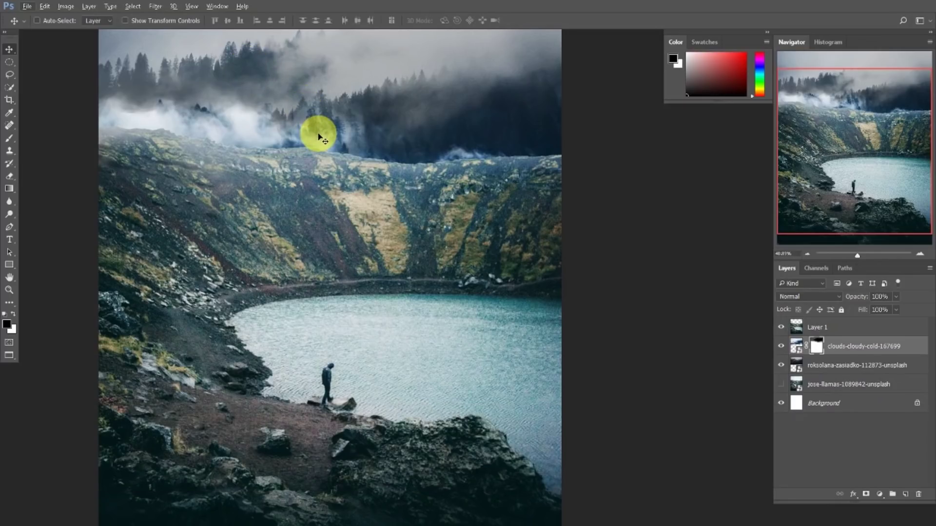
{"action": "left_click", "coordinate": [783, 366]}
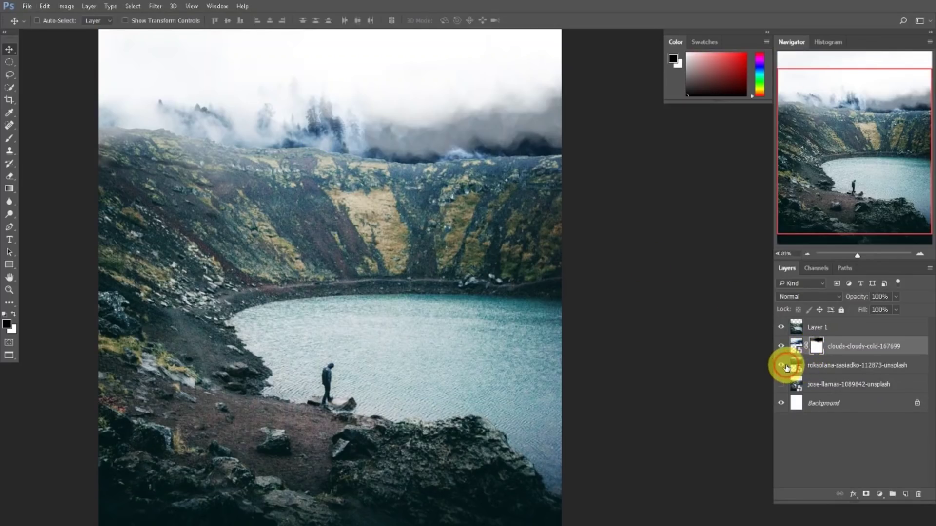
{"action": "left_click", "coordinate": [785, 366]}
{"action": "left_click", "coordinate": [782, 347]}
{"action": "left_click", "coordinate": [782, 348]}
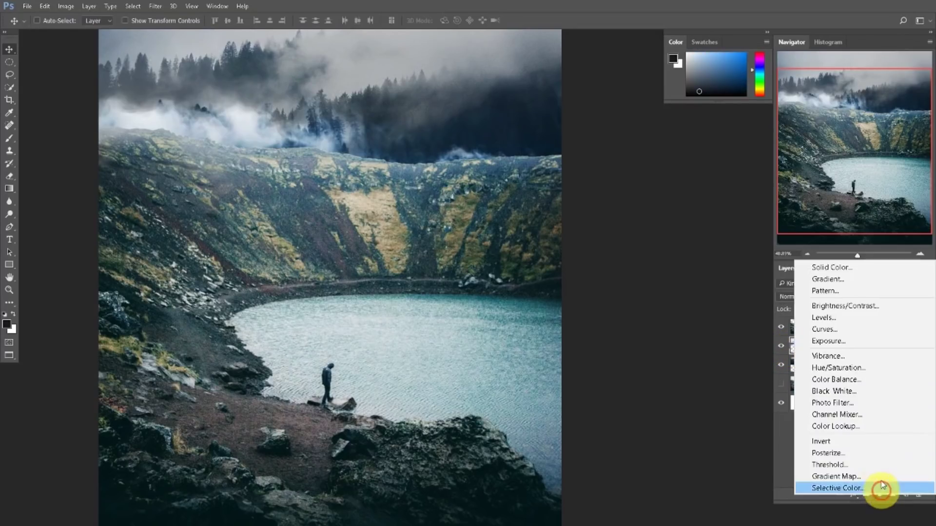
- Clip a Hue/Saturation adjustment to the masked clouds layer and set its saturation to -45
{"action": "left_click", "coordinate": [836, 369]}
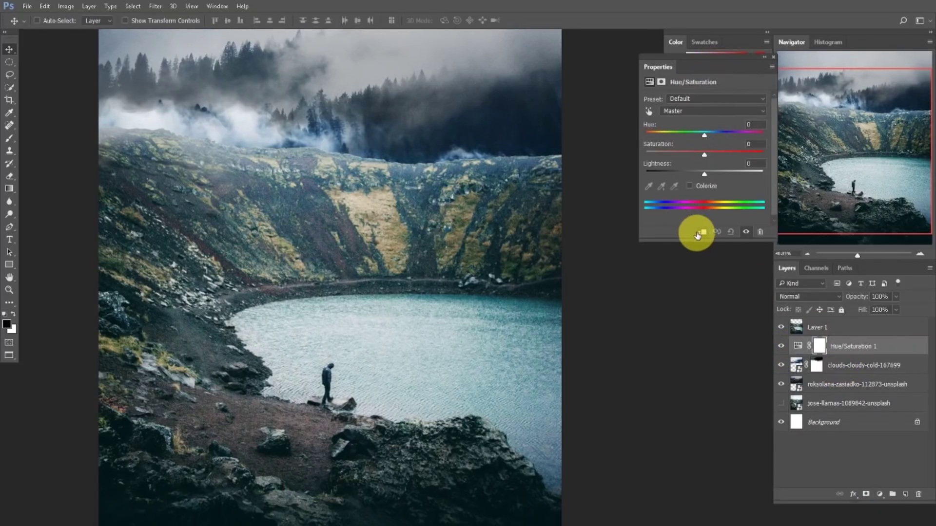
{"action": "left_click", "coordinate": [678, 151]}
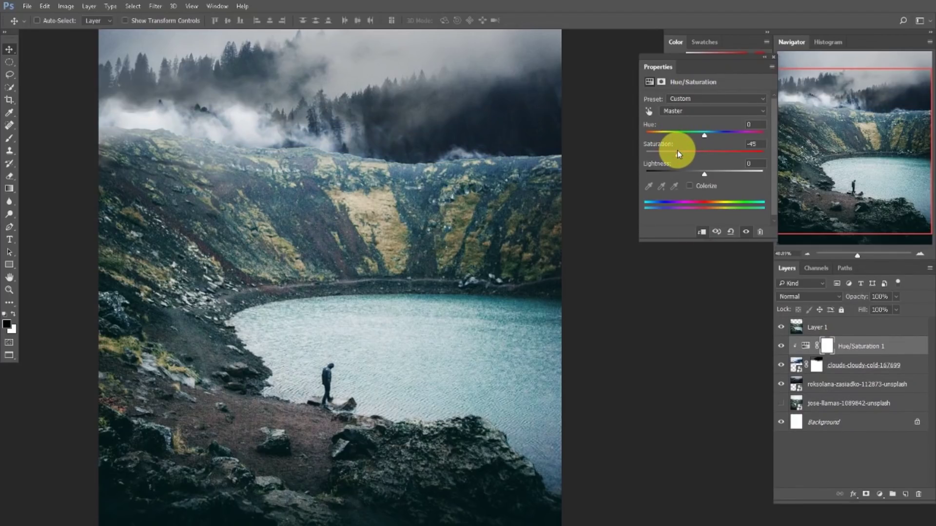
{"action": "left_click", "coordinate": [775, 60]}
- Select the landscape cut-out on Layer 1, try shifting it slightly up and left, and undo the move
{"action": "scroll", "coordinate": [474, 200], "scroll_direction": "down", "scroll_amount": 2}
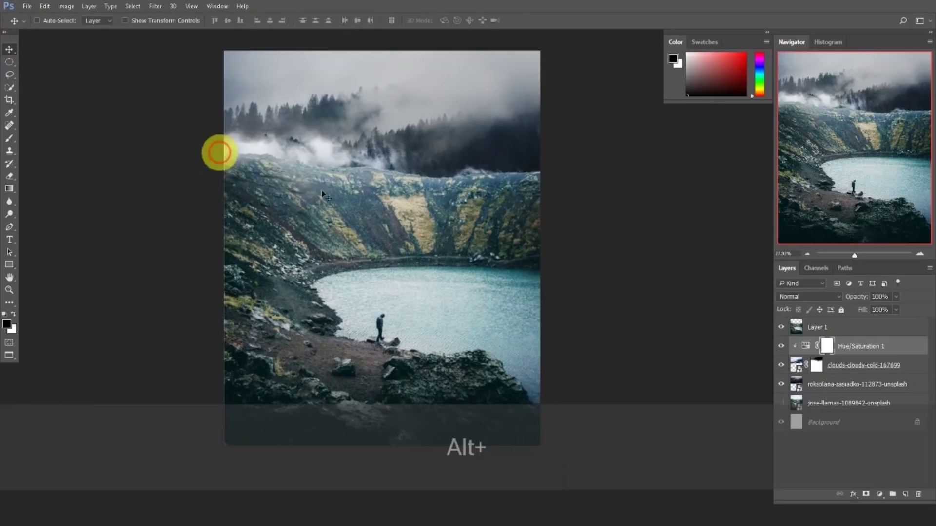
{"action": "scroll", "coordinate": [332, 196], "scroll_direction": "down", "scroll_amount": 1}
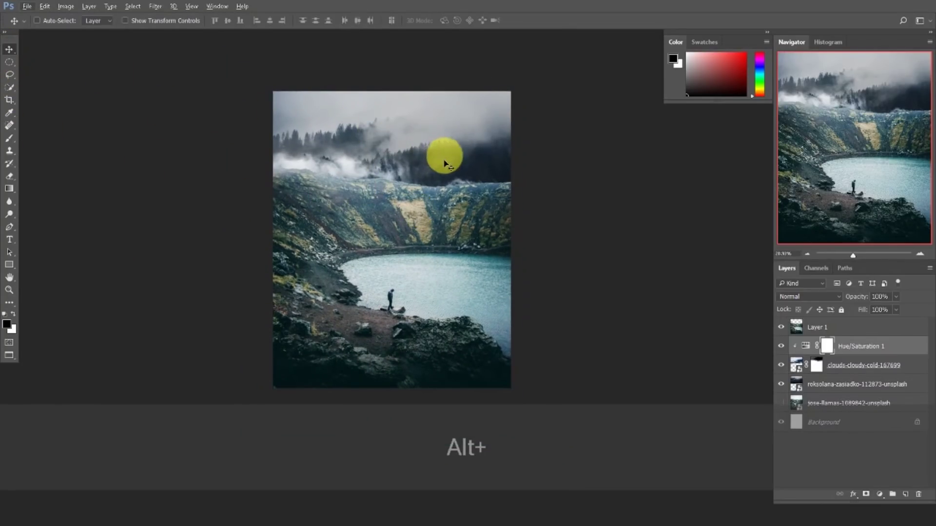
{"action": "left_click", "coordinate": [395, 210], "text": "ctrl"}
{"action": "left_click_drag", "start_coordinate": [411, 237], "coordinate": [397, 222]}
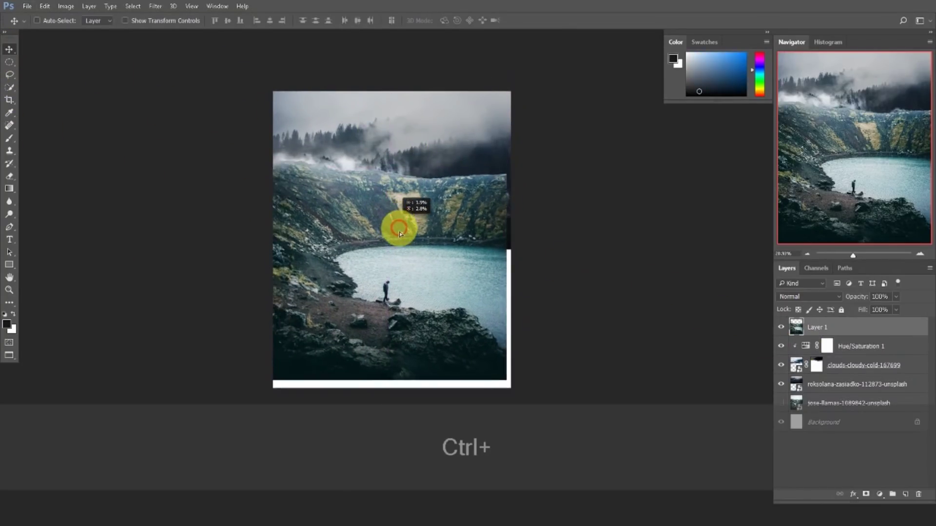
{"action": "key", "text": "ctrl+z"}
{"action": "scroll", "coordinate": [424, 241], "scroll_direction": "up", "scroll_amount": 1}
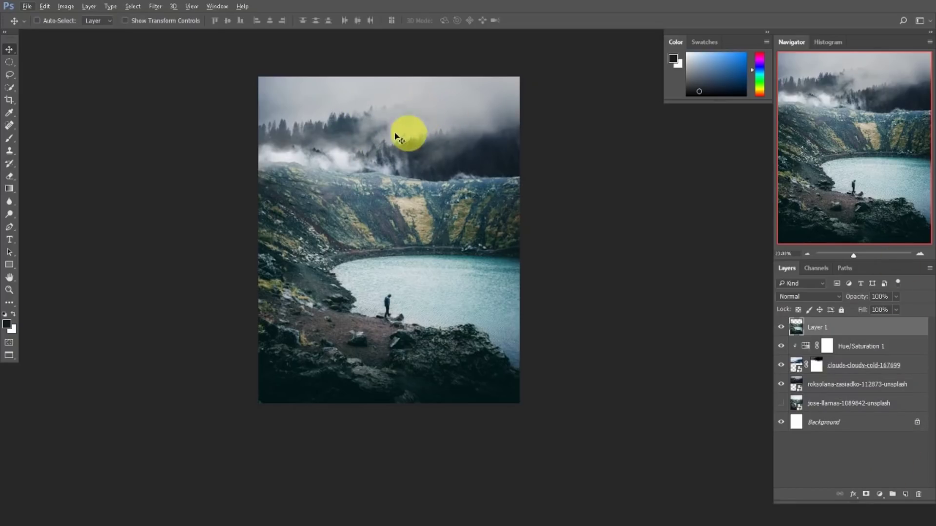
- Clip a Curves adjustment to the landscape cut-out on Layer 1 and lower its highlight end to darken the land and water
{"action": "left_click", "coordinate": [879, 494]}
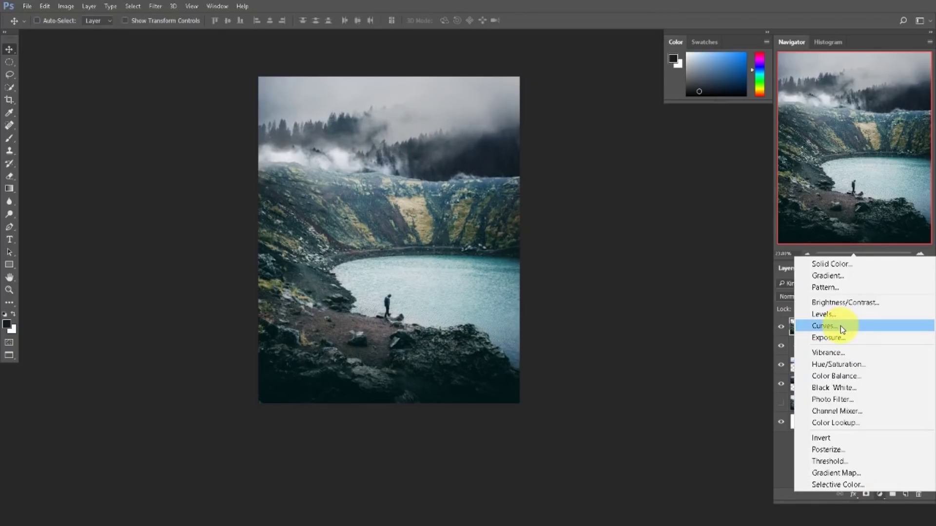
{"action": "left_click", "coordinate": [840, 325]}
{"action": "left_click", "coordinate": [703, 234]}
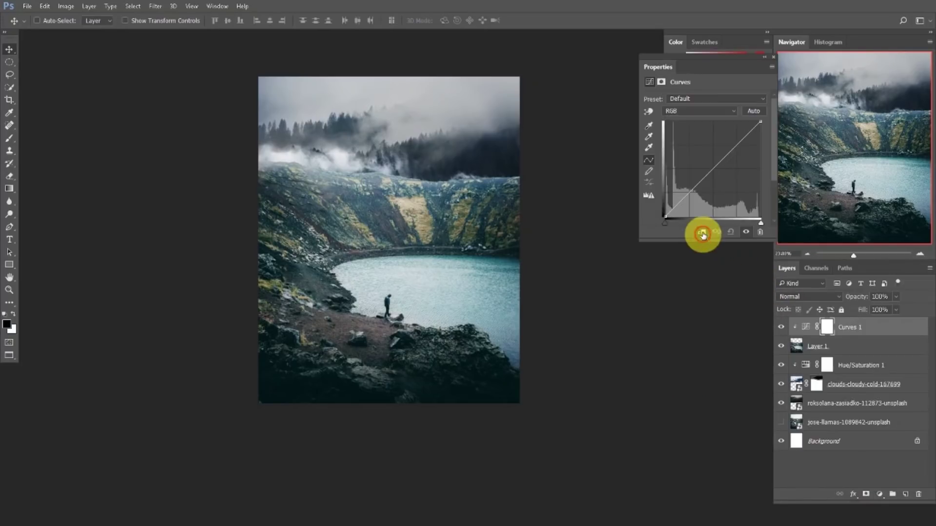
{"action": "left_click_drag", "start_coordinate": [759, 122], "coordinate": [769, 149]}
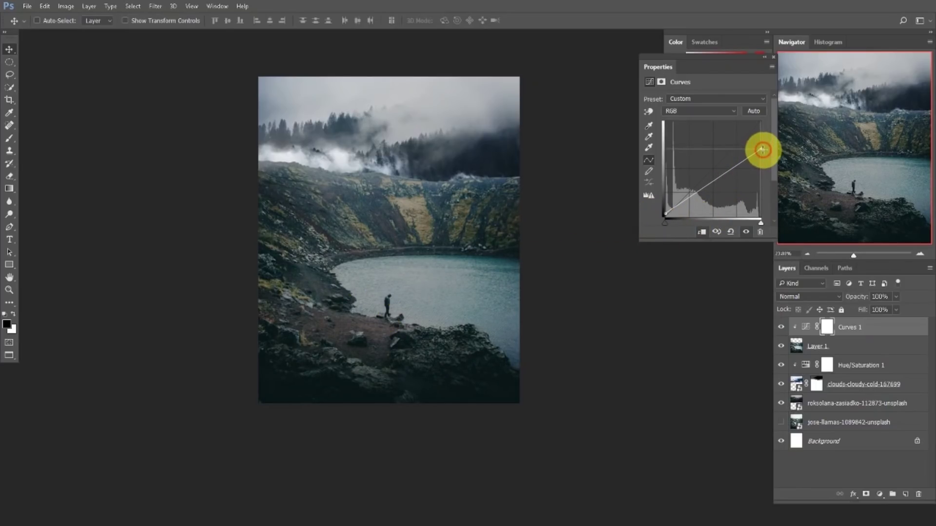
{"action": "left_click_drag", "start_coordinate": [763, 149], "coordinate": [763, 155]}
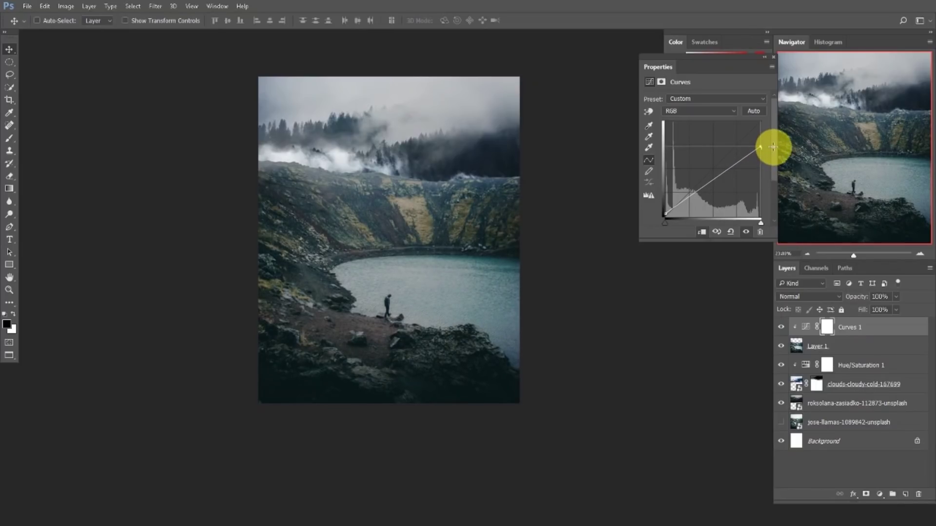
{"action": "left_click", "coordinate": [772, 60]}
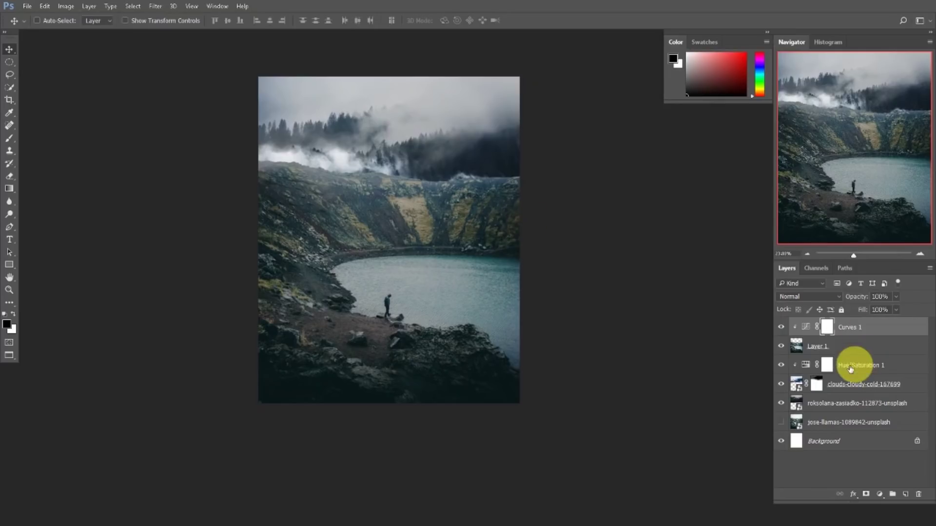
- Clip a Hue/Saturation adjustment above the landscape's Curves adjustment and set its saturation to -25
{"action": "left_click", "coordinate": [879, 494]}
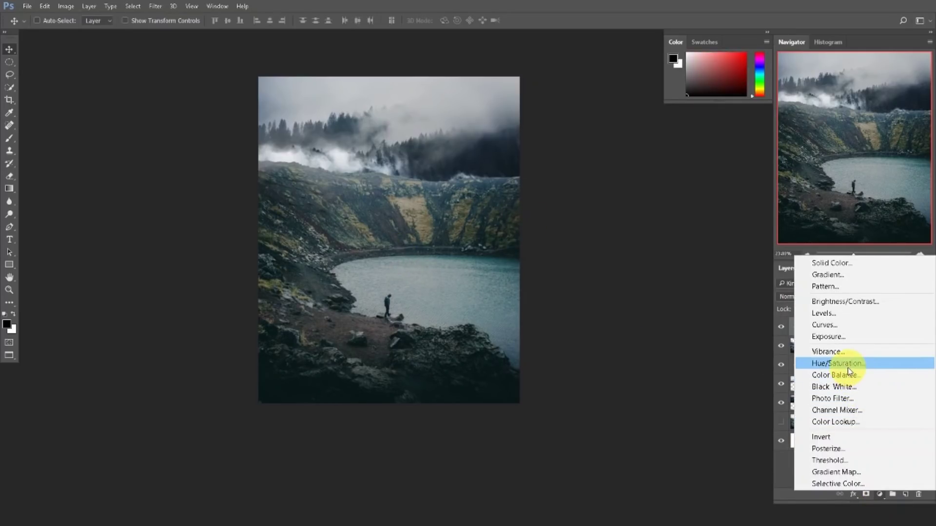
{"action": "left_click", "coordinate": [847, 367]}
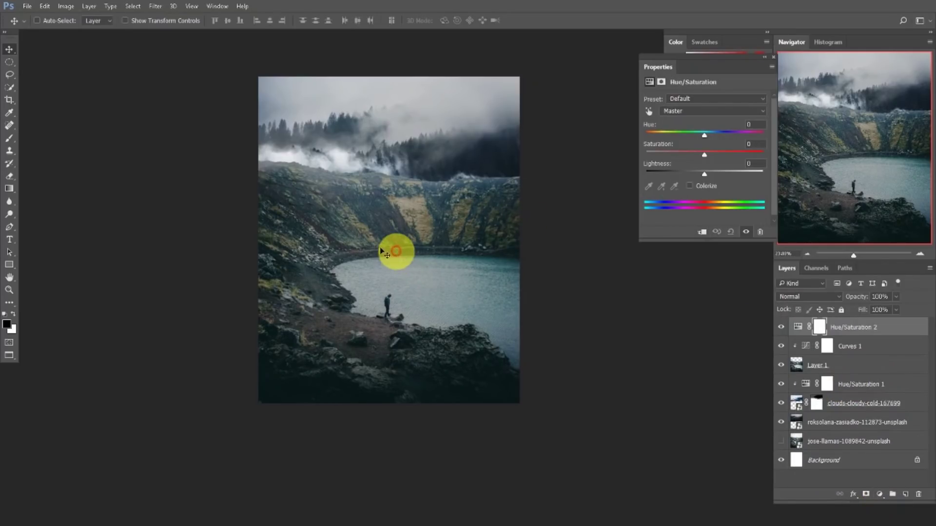
{"action": "left_click", "coordinate": [703, 232]}
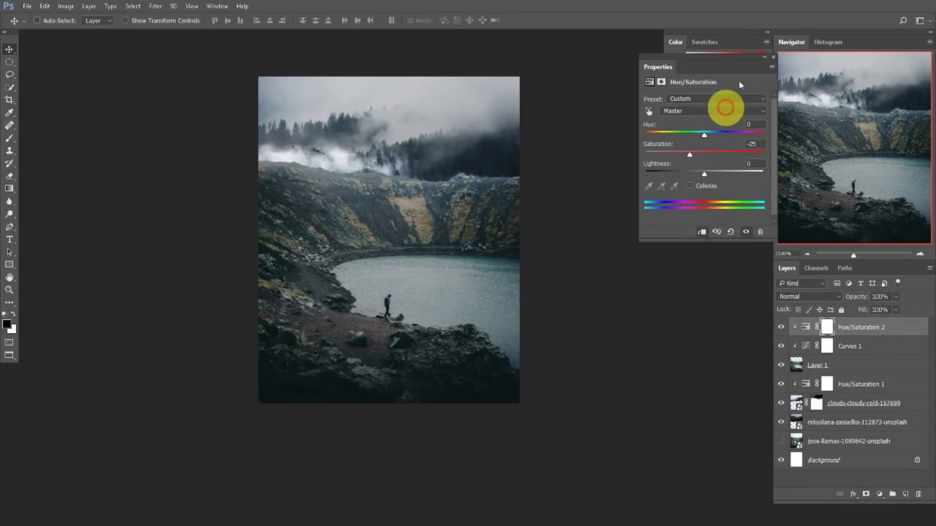
{"action": "left_click", "coordinate": [774, 58]}
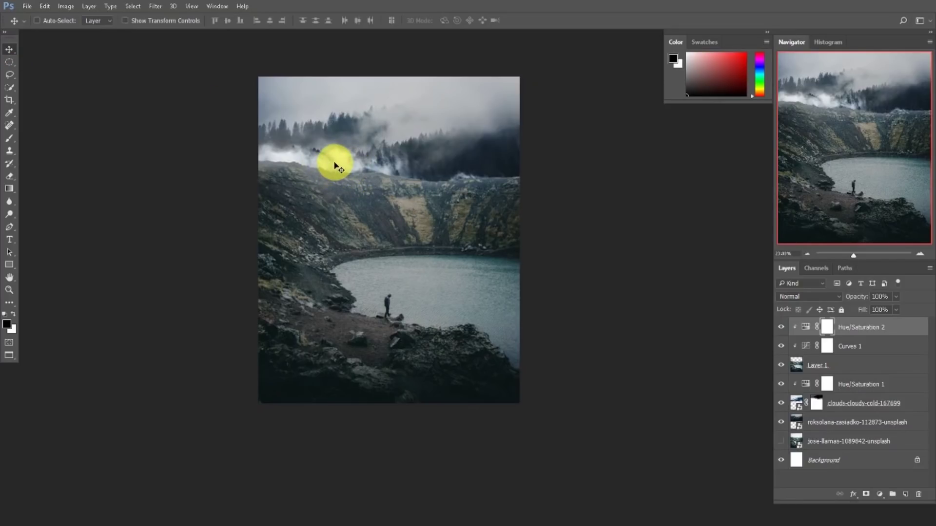
{"action": "left_click", "coordinate": [838, 364]}
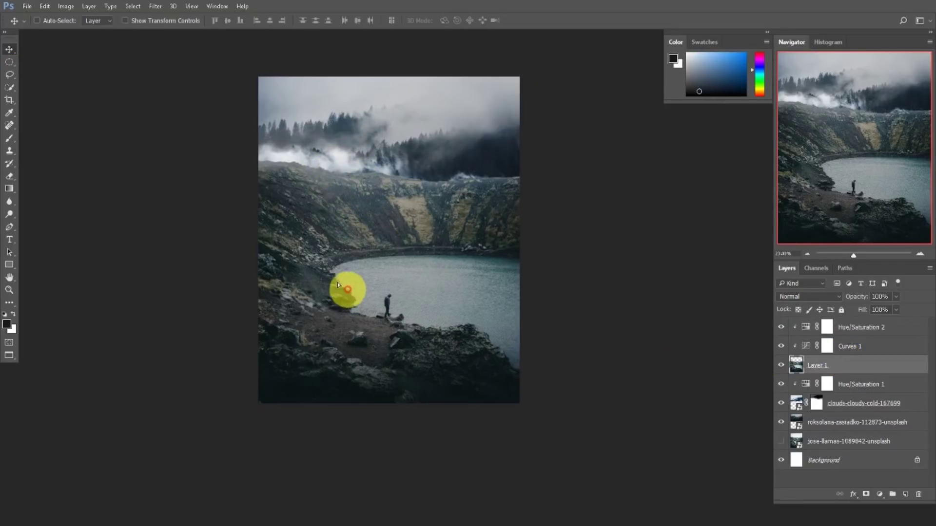
{"action": "left_click_drag", "start_coordinate": [341, 282], "coordinate": [369, 261]}
{"action": "key", "text": "ctrl+z"}
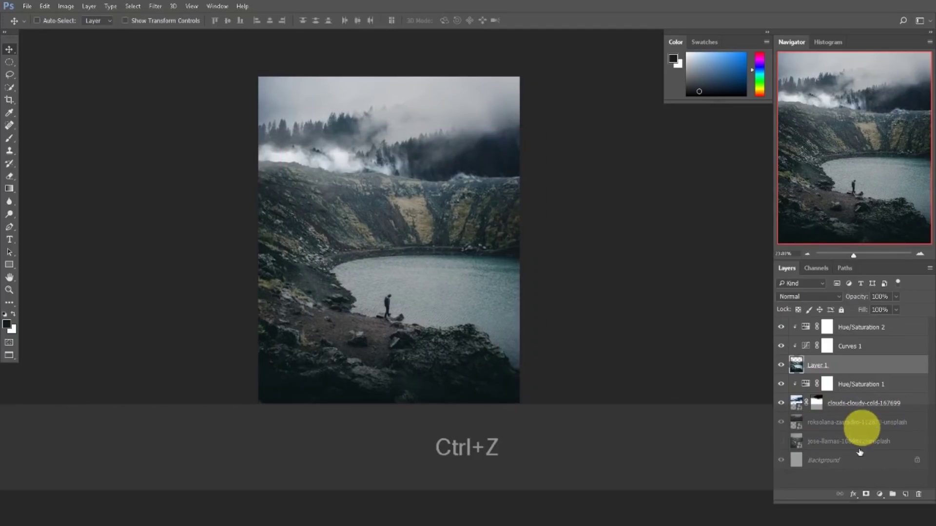
- Add a new unclipped layer above Hue/Saturation 2 and sample a light grey from the fog as the brush colour
{"action": "left_click", "coordinate": [906, 494]}
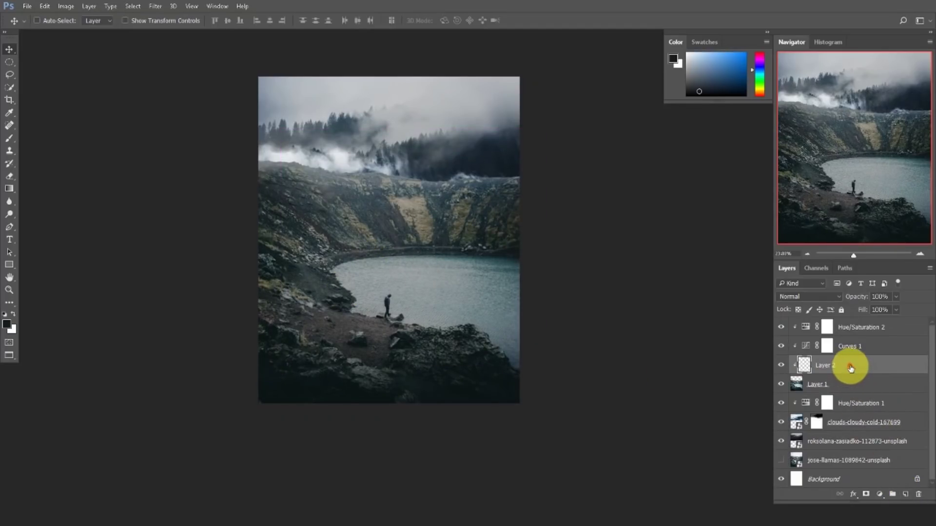
{"action": "left_click_drag", "start_coordinate": [847, 365], "coordinate": [846, 320]}
{"action": "left_click", "coordinate": [9, 140]}
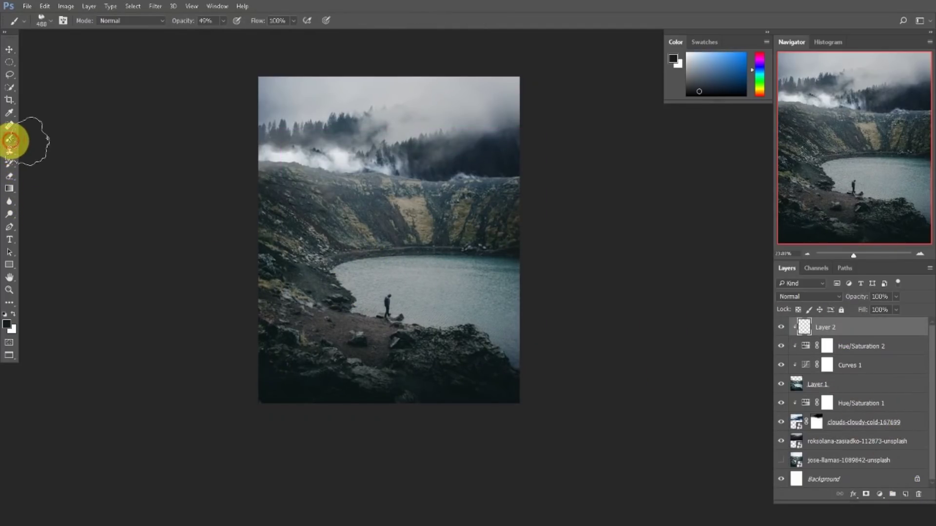
{"action": "key", "text": "alt"}
{"action": "left_click_drag", "start_coordinate": [332, 155], "coordinate": [399, 137]}
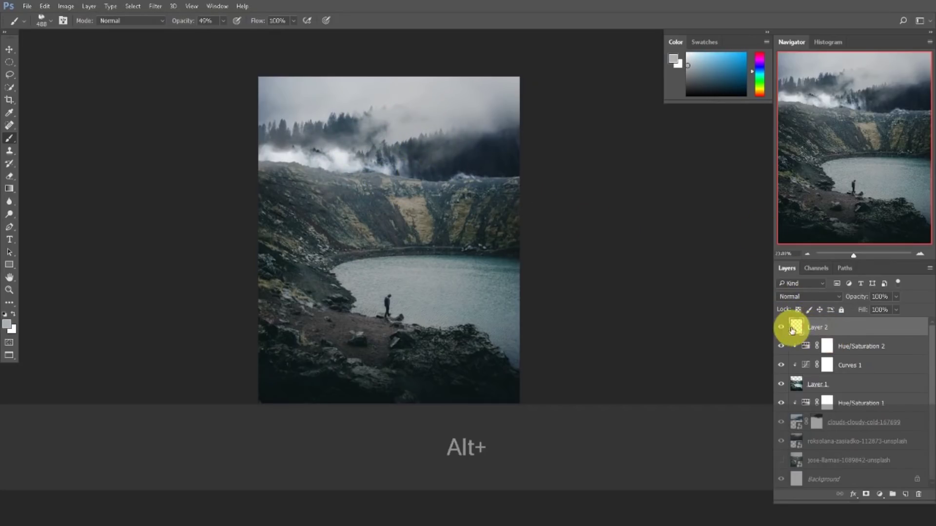
- Undo a trial fog stroke, set the brush opacity to 11%, and paint light fog along the crater rim on Layer 2
{"action": "left_click_drag", "start_coordinate": [491, 165], "coordinate": [225, 161]}
{"action": "key", "text": "ctrl+alt+z"}
{"action": "left_click", "coordinate": [223, 21]}
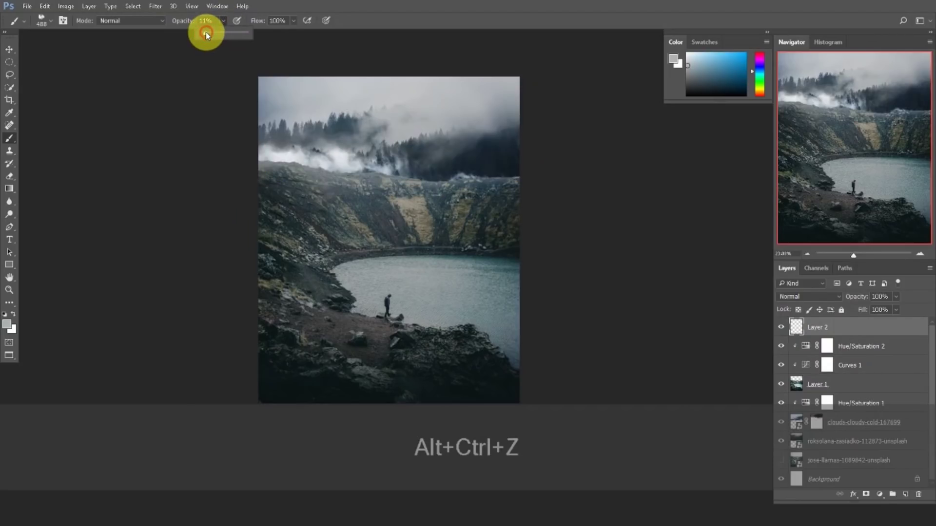
{"action": "mouse_move", "coordinate": [439, 181]}
{"action": "left_mouse_down"}
{"action": "mouse_move", "coordinate": [232, 160]}
{"action": "mouse_move", "coordinate": [401, 176]}
{"action": "mouse_move", "coordinate": [166, 166]}
{"action": "mouse_move", "coordinate": [396, 193]}
{"action": "mouse_move", "coordinate": [221, 149]}
{"action": "mouse_move", "coordinate": [561, 175]}
{"action": "mouse_move", "coordinate": [359, 175]}
{"action": "mouse_move", "coordinate": [508, 154]}
{"action": "mouse_move", "coordinate": [448, 180]}
{"action": "mouse_move", "coordinate": [606, 154]}
{"action": "mouse_move", "coordinate": [334, 194]}
{"action": "left_mouse_up"}
- Choose the arched cloud brush at 1538 px and stamp soft grey fog over both ends of the crater rim
{"action": "right_click", "coordinate": [385, 189]}
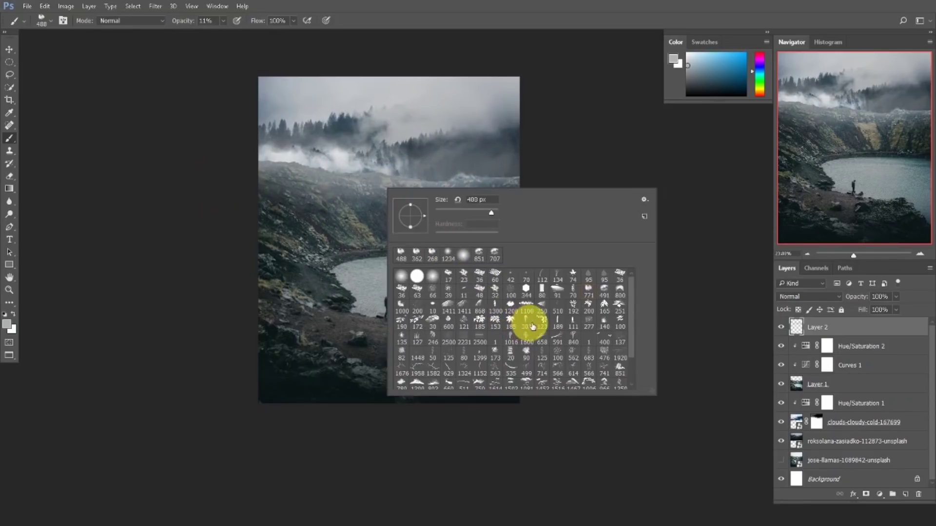
{"action": "scroll", "coordinate": [546, 336], "scroll_direction": "down", "scroll_amount": 2}
{"action": "left_click", "coordinate": [526, 317]}
{"action": "left_click", "coordinate": [284, 197]}
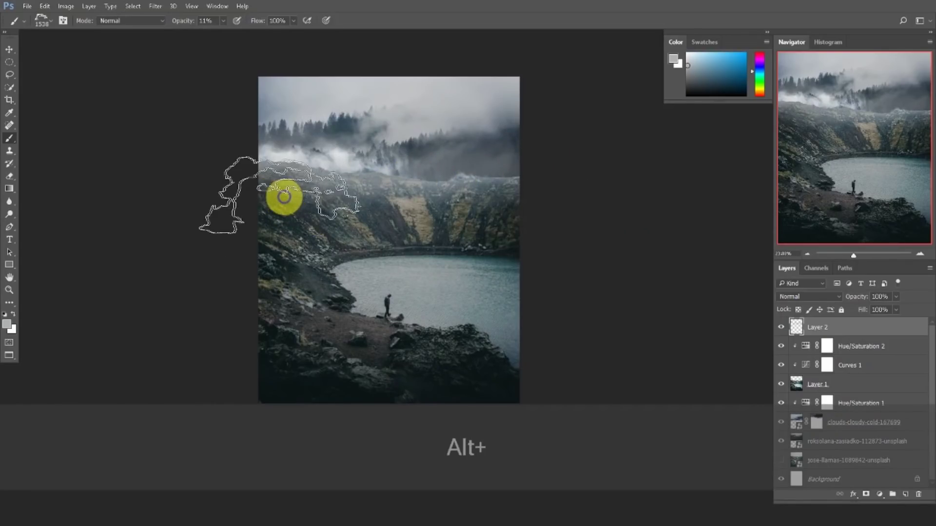
{"action": "left_click", "coordinate": [271, 202]}
{"action": "left_click", "coordinate": [270, 185]}
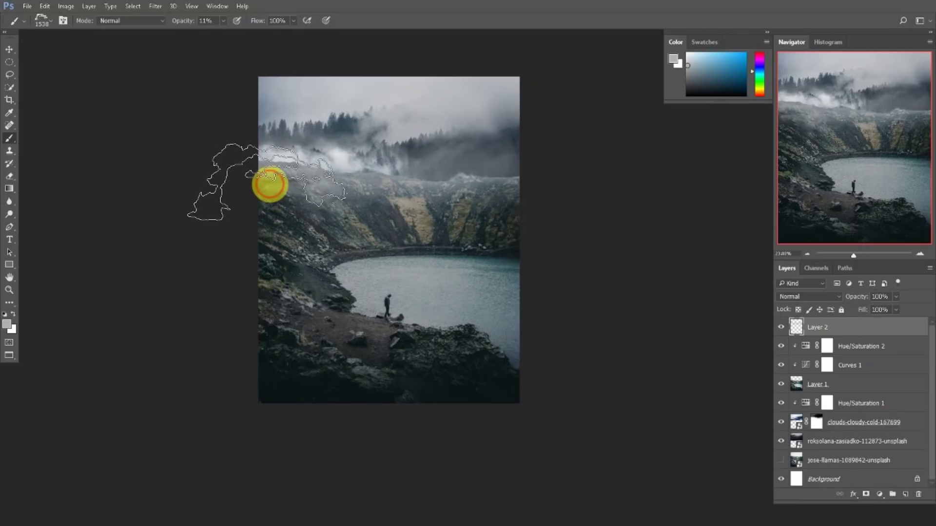
{"action": "left_click", "coordinate": [554, 178]}
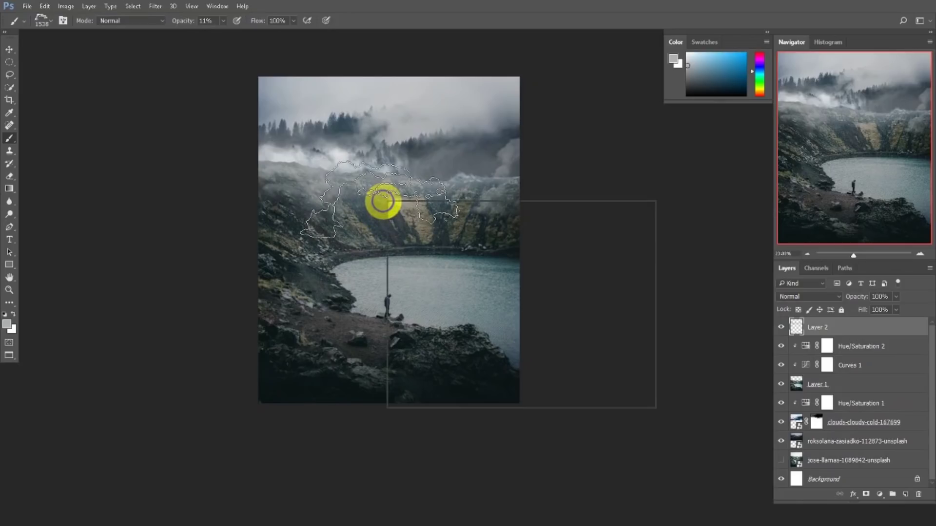
{"action": "right_click", "coordinate": [383, 201]}
{"action": "left_click", "coordinate": [644, 214]}
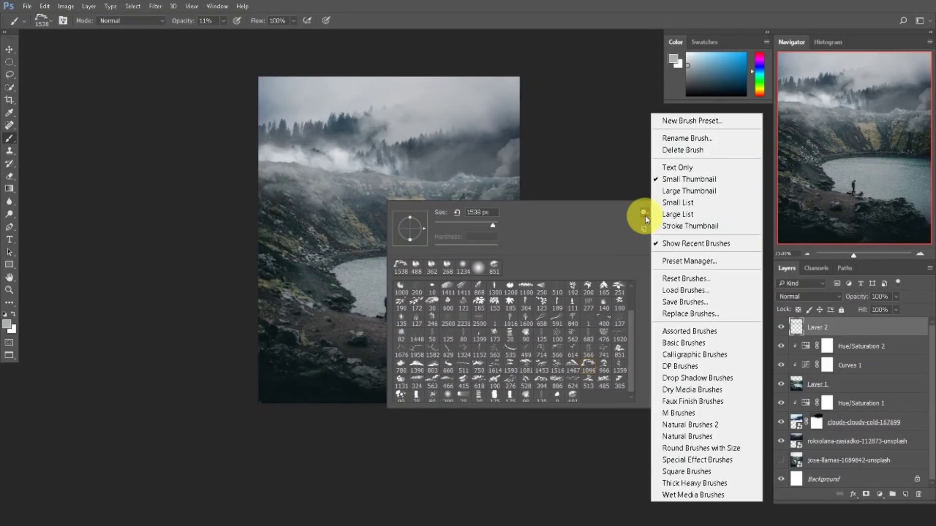
{"action": "left_click", "coordinate": [675, 286]}
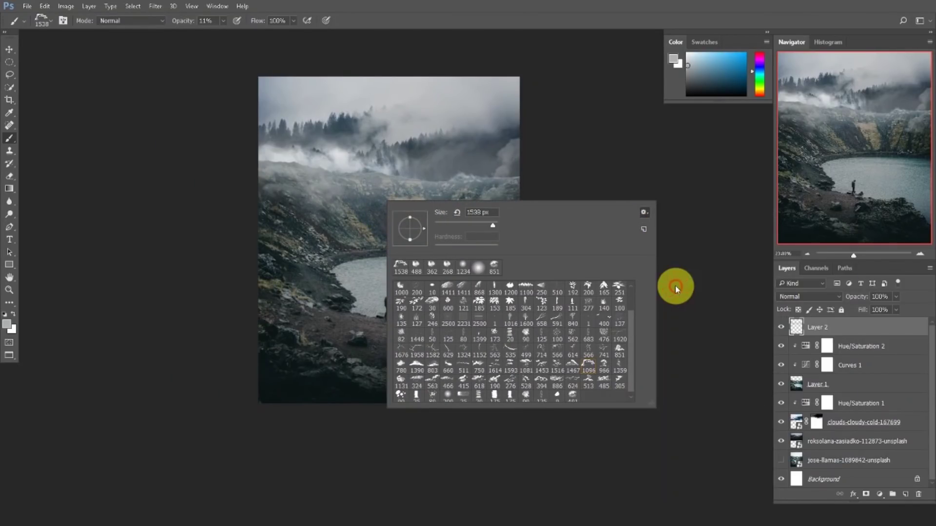
{"action": "left_click", "coordinate": [811, 443]}
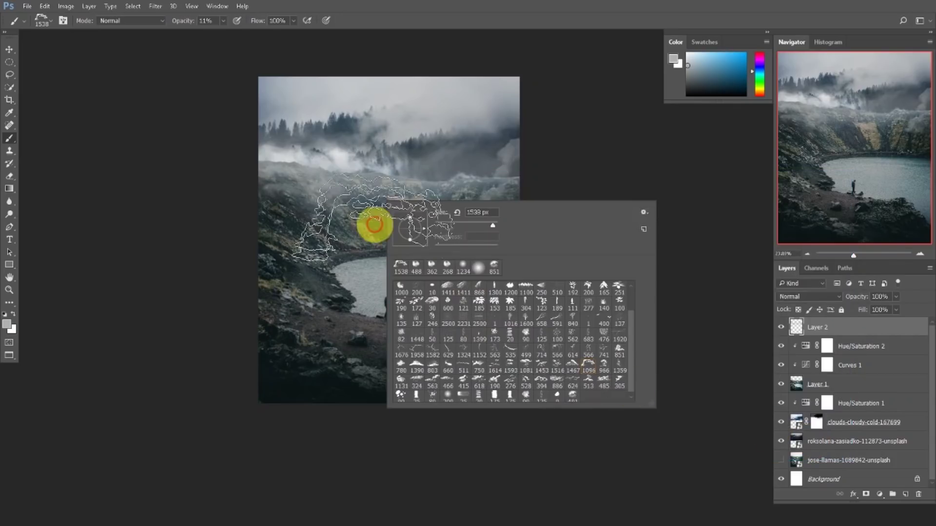
{"action": "left_click", "coordinate": [9, 50]}
{"action": "left_click", "coordinate": [9, 138]}
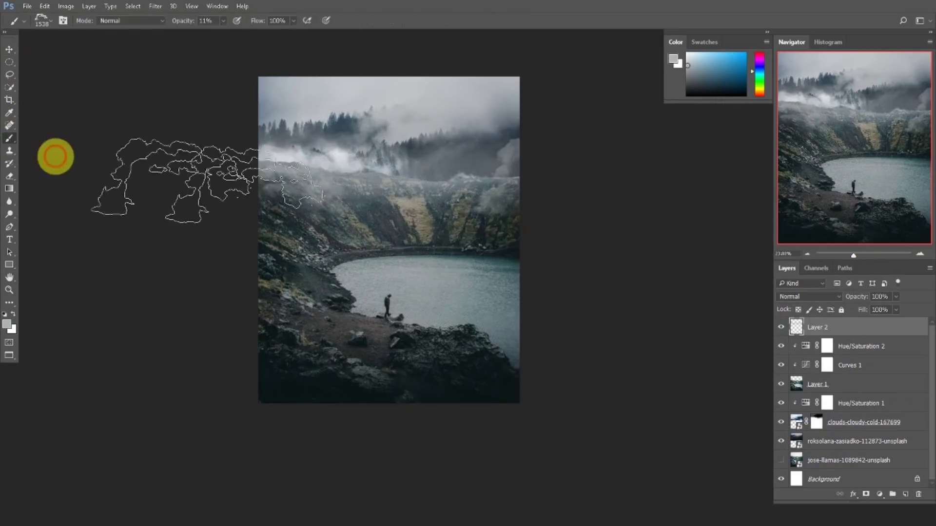
- Switch to the 1467 px cloud brush in a lighter grey, enlarge it to 1718 px, and stamp fog over the left crater slope
{"action": "right_click", "coordinate": [366, 181]}
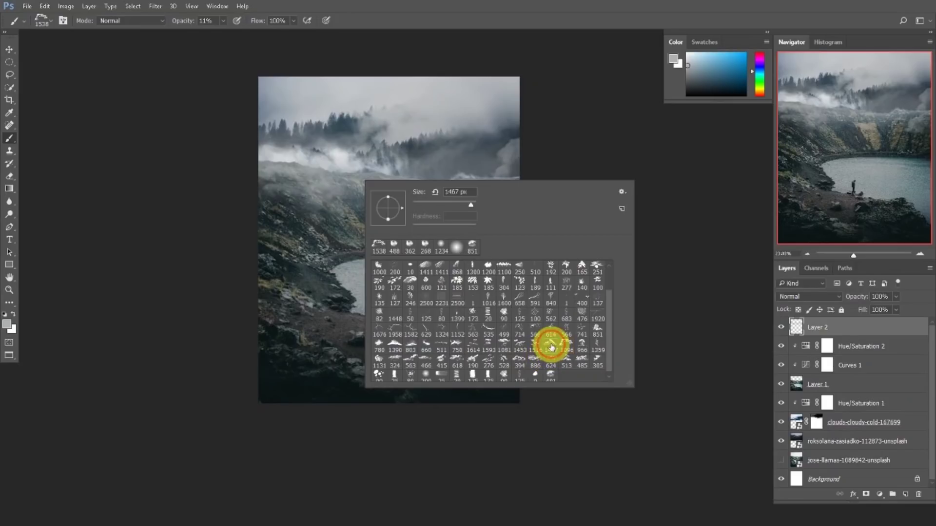
{"action": "left_click", "coordinate": [687, 61]}
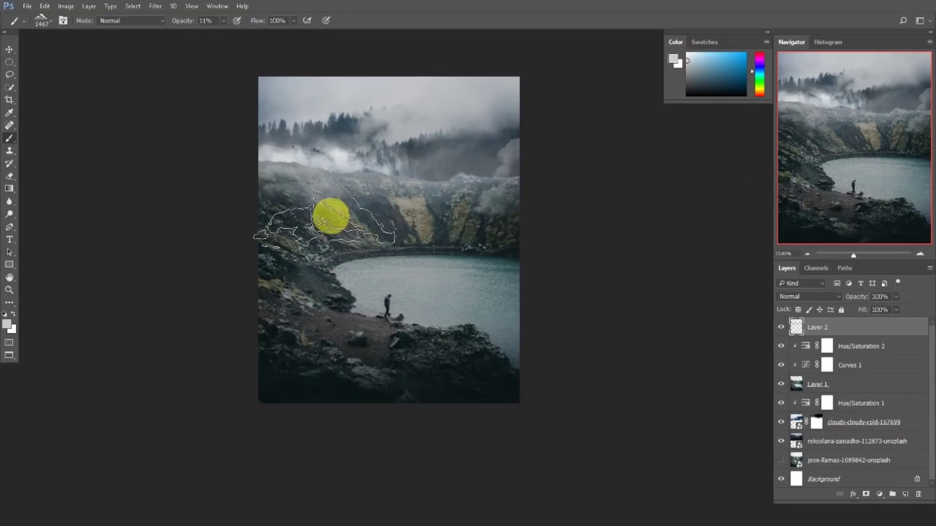
{"action": "right_click", "coordinate": [331, 216], "text": "alt"}
{"action": "left_click", "coordinate": [312, 179]}
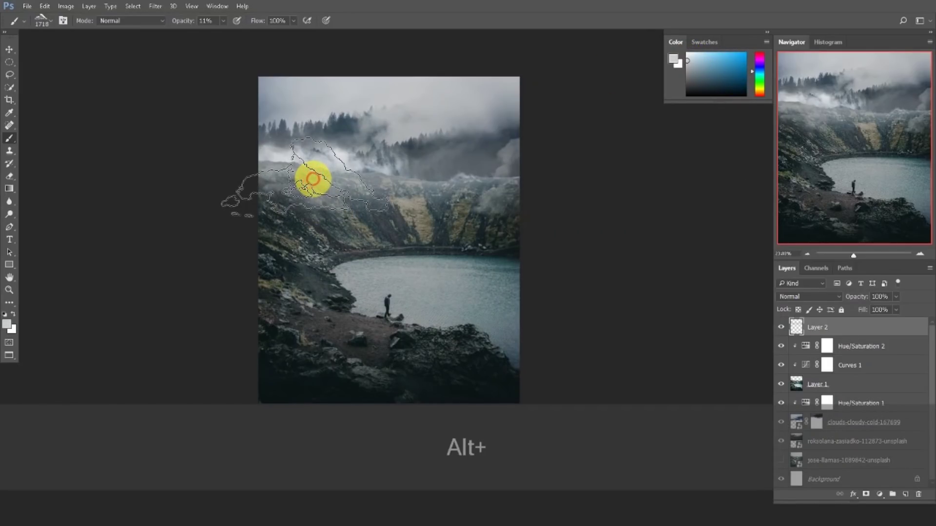
{"action": "left_click", "coordinate": [594, 452]}
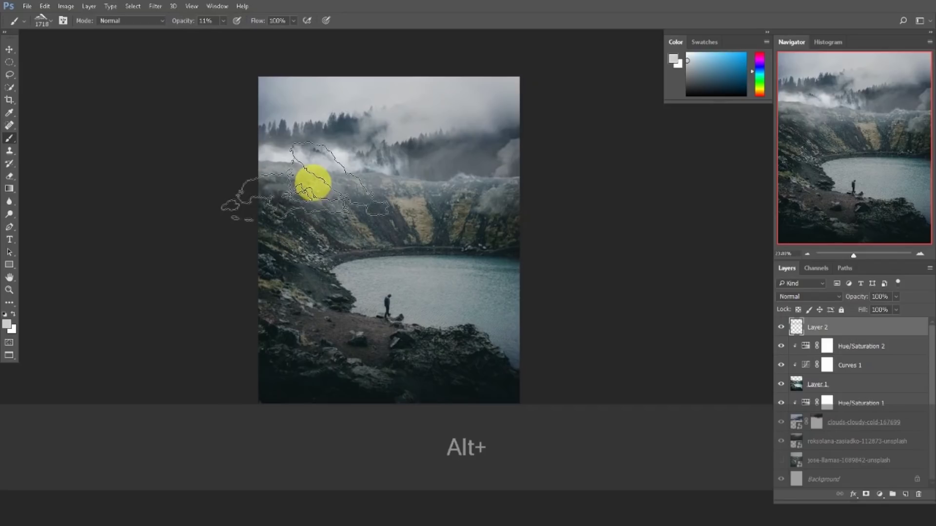
{"action": "left_click", "coordinate": [313, 179]}
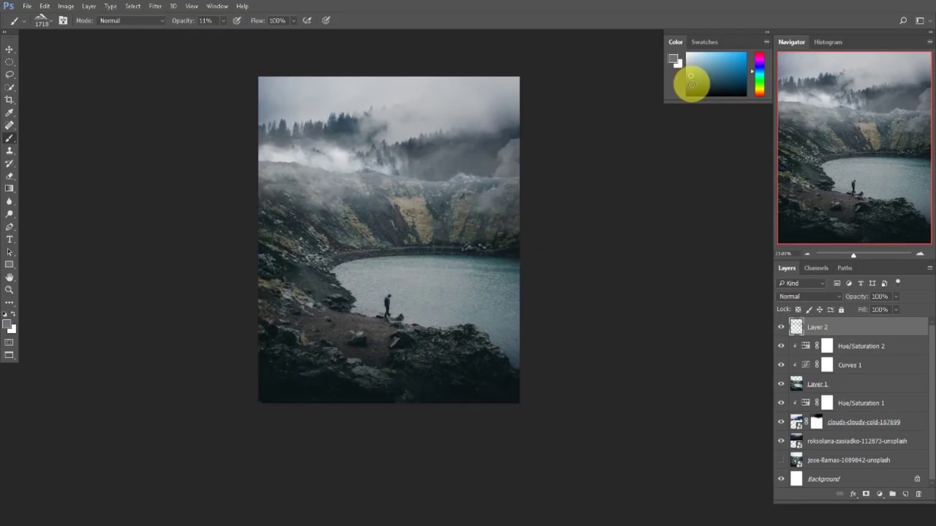
- Paint dark grey fog over the foreground rocks, using the cloud brush at 2498 px and the 268 px cloud brush enlarged to 554 px
{"action": "left_click_drag", "start_coordinate": [449, 375], "coordinate": [496, 365]}
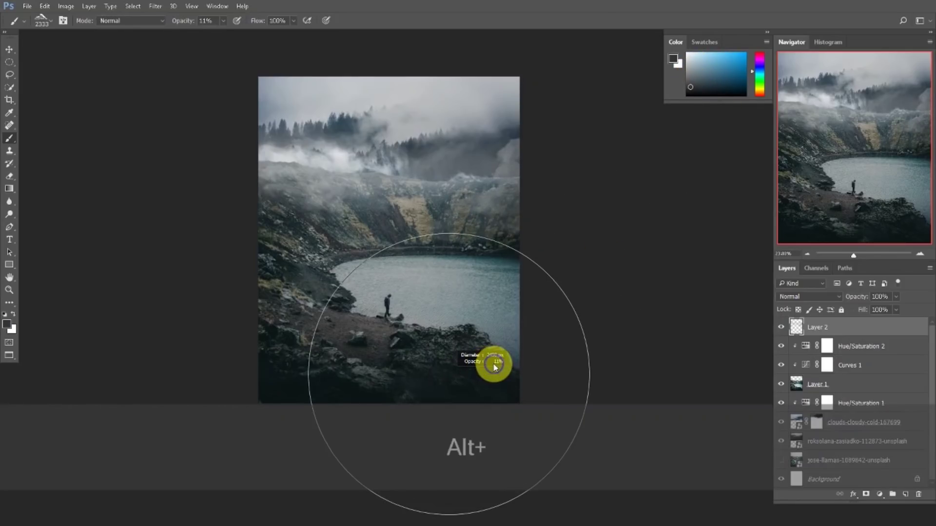
{"action": "left_click", "coordinate": [489, 379]}
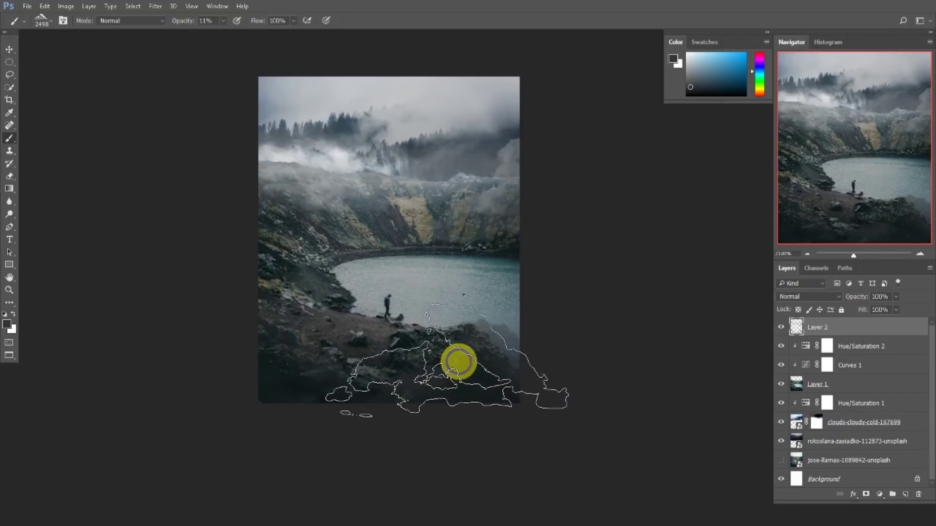
{"action": "right_click", "coordinate": [459, 363]}
{"action": "left_click", "coordinate": [555, 360]}
{"action": "left_click", "coordinate": [391, 392]}
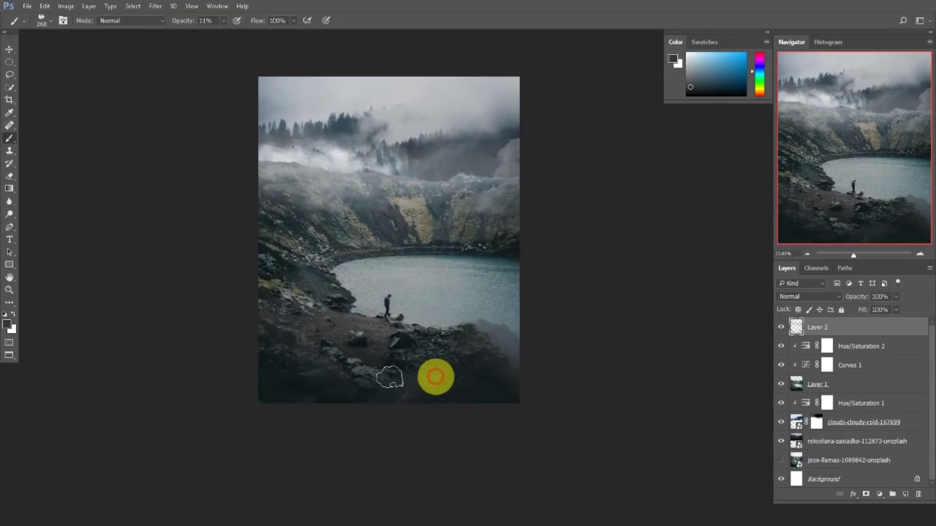
{"action": "left_click_drag", "start_coordinate": [382, 378], "coordinate": [414, 376]}
{"action": "left_click_drag", "start_coordinate": [340, 364], "coordinate": [275, 368]}
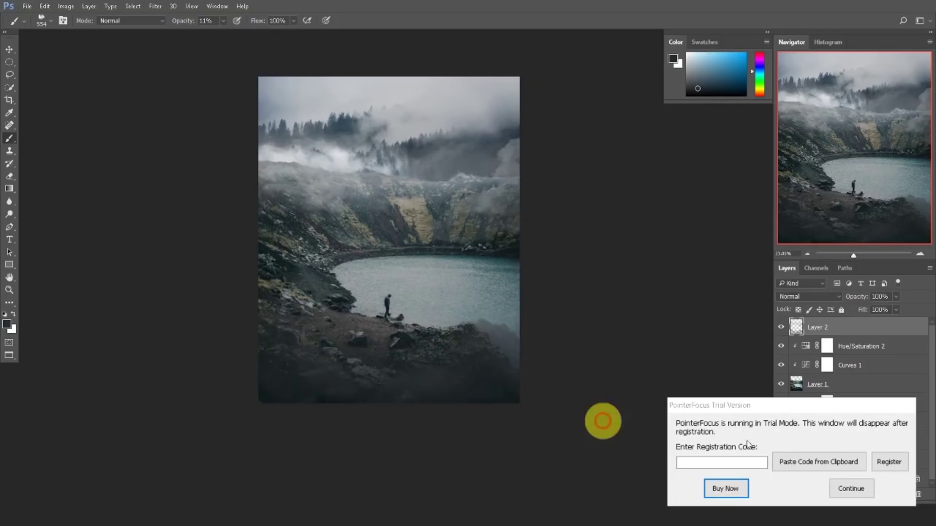
{"action": "left_click", "coordinate": [852, 488]}
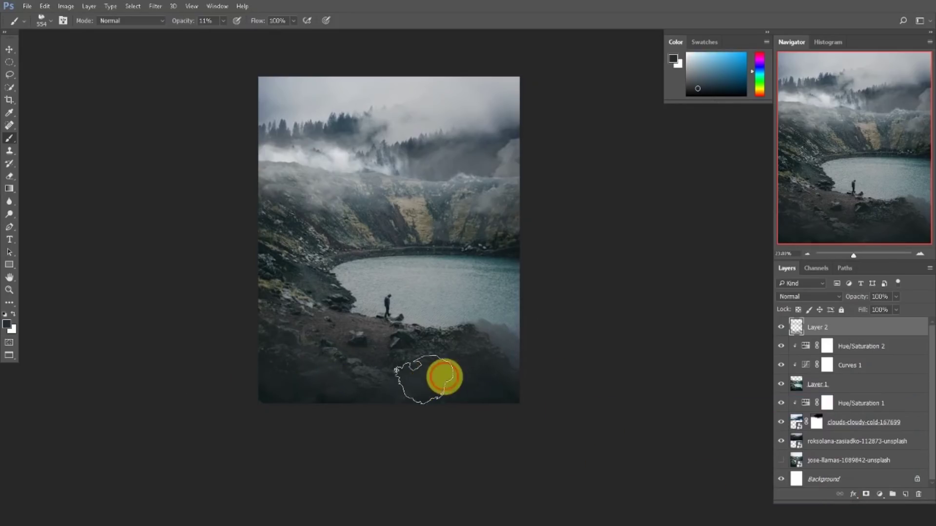
{"action": "mouse_move", "coordinate": [424, 380]}
{"action": "left_mouse_down"}
{"action": "mouse_move", "coordinate": [223, 371]}
{"action": "mouse_move", "coordinate": [244, 399]}
{"action": "mouse_move", "coordinate": [233, 392]}
{"action": "mouse_move", "coordinate": [268, 349]}
{"action": "left_mouse_up"}
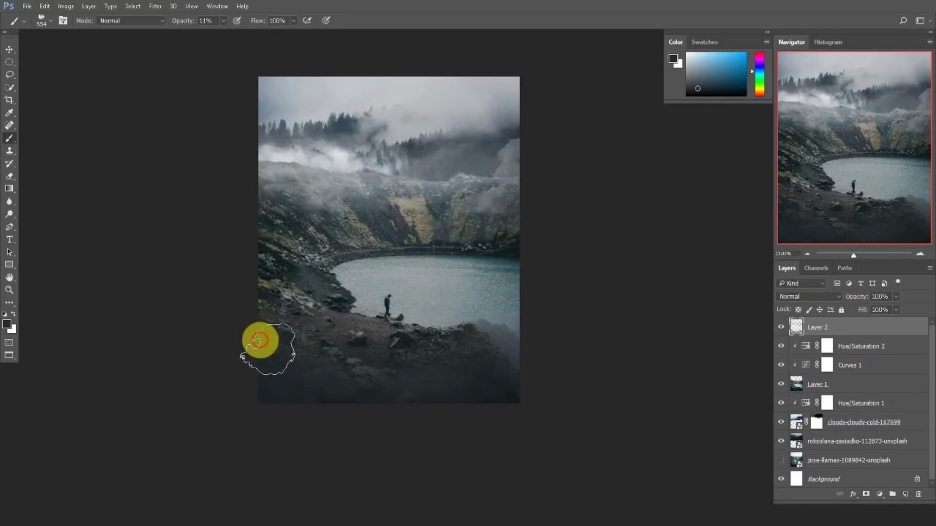
- Compare the composition with and without the painted fog on Layer 2, and examine the overall blend at different magnifications
{"action": "left_click", "coordinate": [9, 49]}
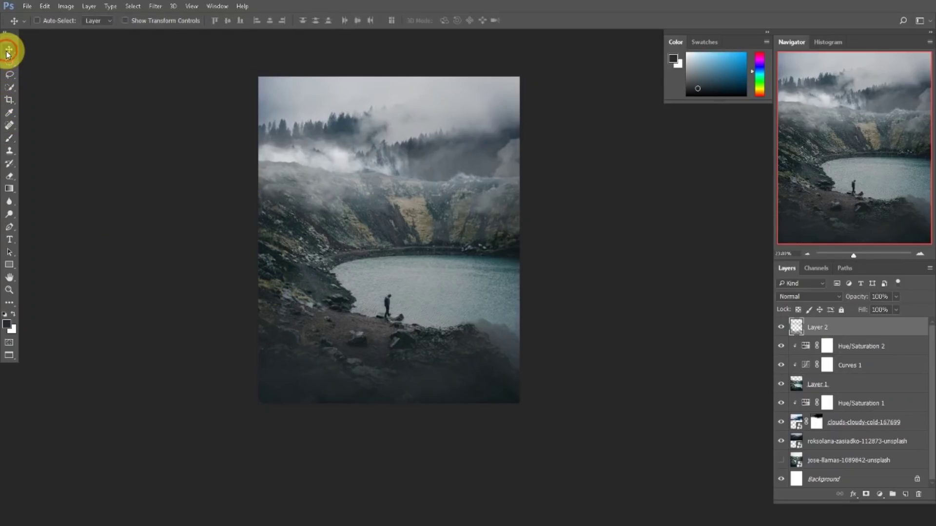
{"action": "left_click", "coordinate": [780, 330]}
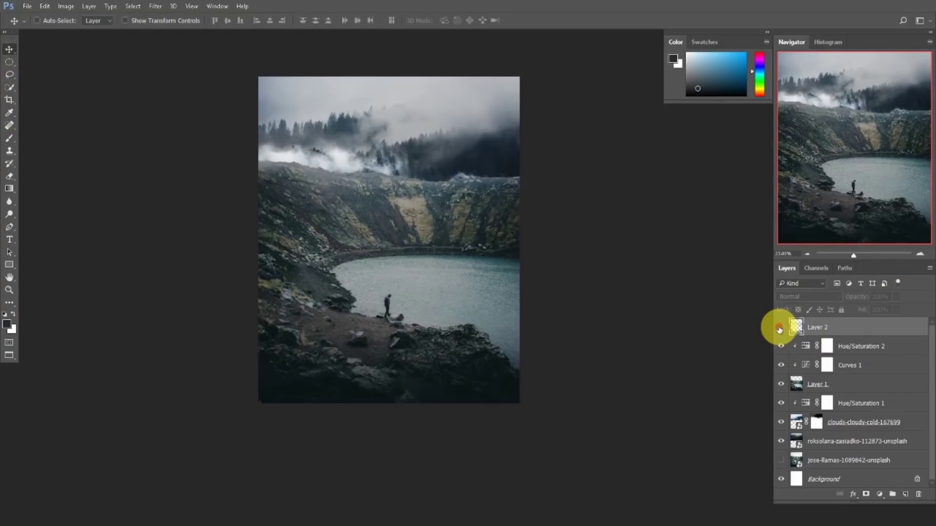
{"action": "left_click", "coordinate": [780, 329]}
{"action": "left_click", "coordinate": [780, 329]}
{"action": "left_click", "coordinate": [780, 329]}
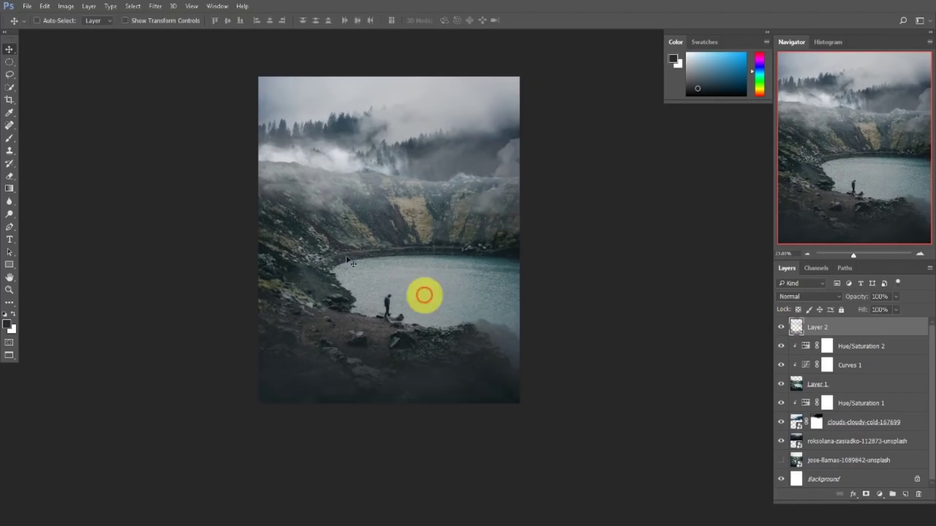
{"action": "scroll", "coordinate": [462, 252], "scroll_direction": "down", "scroll_amount": 2}
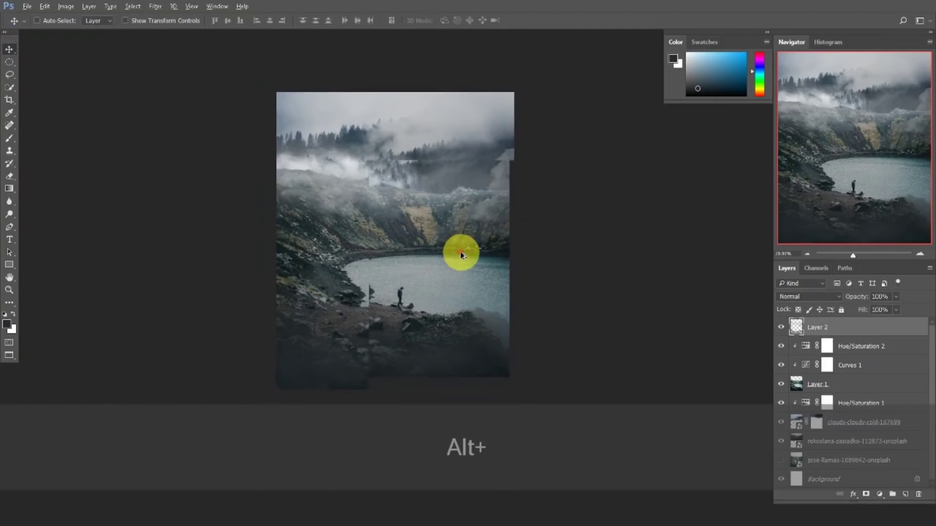
{"action": "scroll", "coordinate": [421, 222], "scroll_direction": "up", "scroll_amount": 2}
{"action": "scroll", "coordinate": [414, 183], "scroll_direction": "down", "scroll_amount": 1}
{"action": "scroll", "coordinate": [487, 261], "scroll_direction": "up", "scroll_amount": 1}
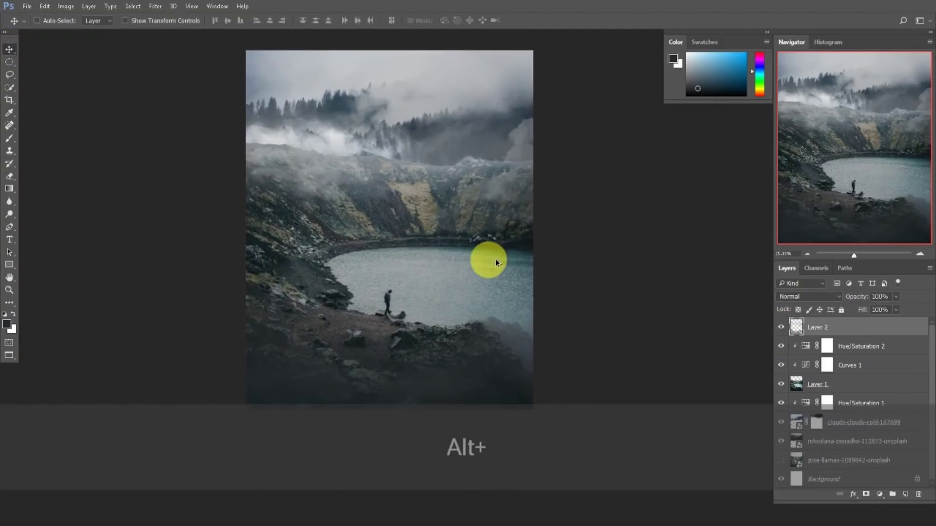
{"action": "scroll", "coordinate": [429, 180], "scroll_direction": "down", "scroll_amount": 1}
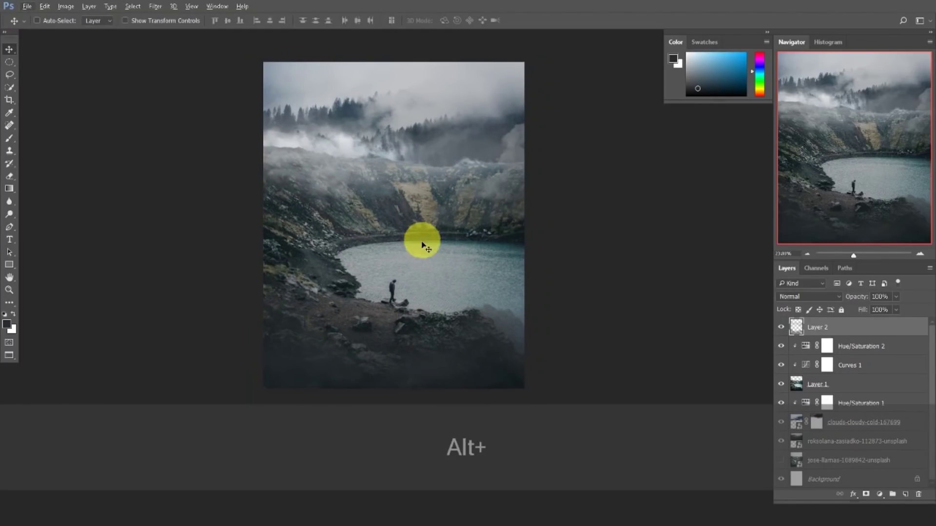
- Add a Curves adjustment above Layer 2, lift its black point slightly, lower the shadows and pull the white point inward for more contrast
{"action": "left_click", "coordinate": [881, 494]}
{"action": "left_click_drag", "start_coordinate": [664, 218], "coordinate": [666, 218]}
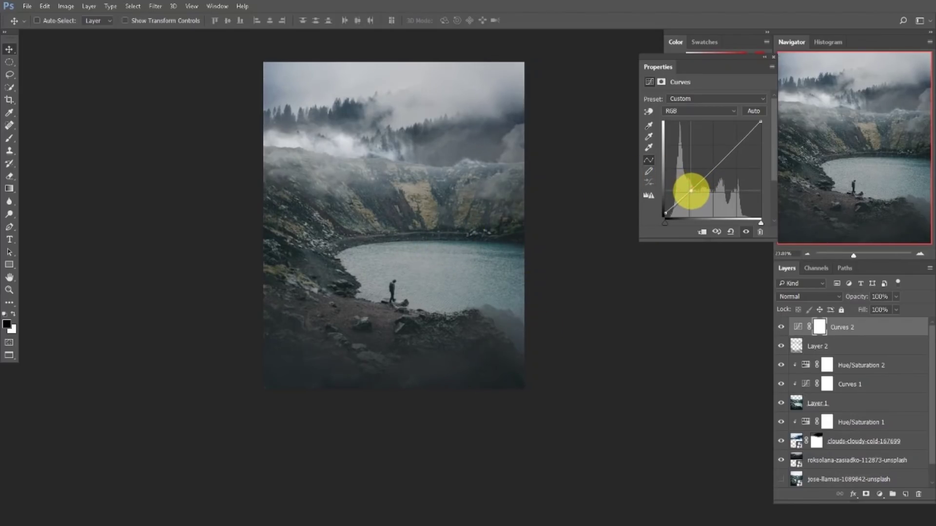
{"action": "left_click", "coordinate": [746, 147]}
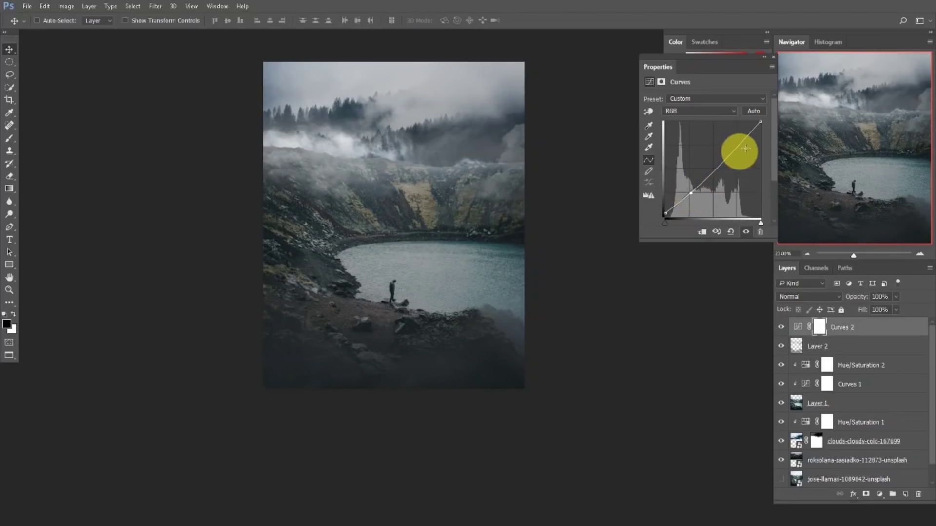
{"action": "left_click_drag", "start_coordinate": [757, 121], "coordinate": [749, 121]}
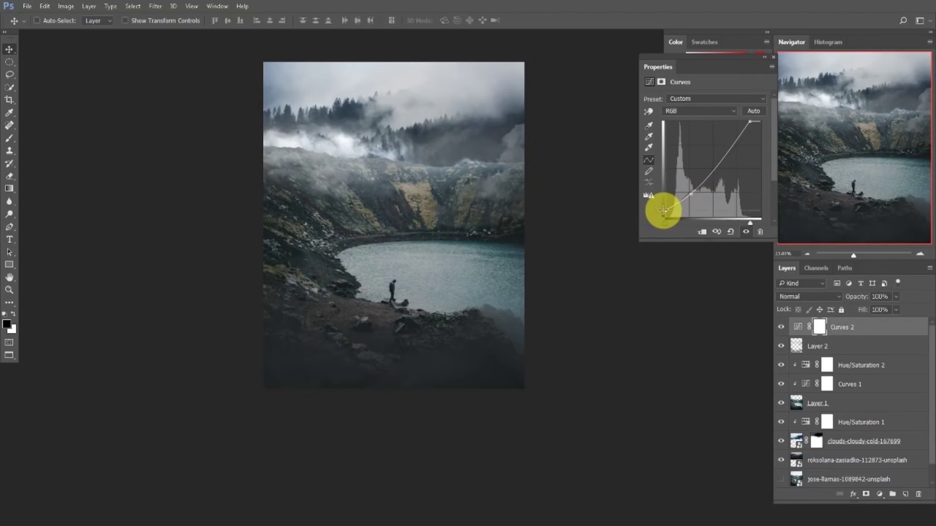
{"action": "left_click", "coordinate": [773, 57]}
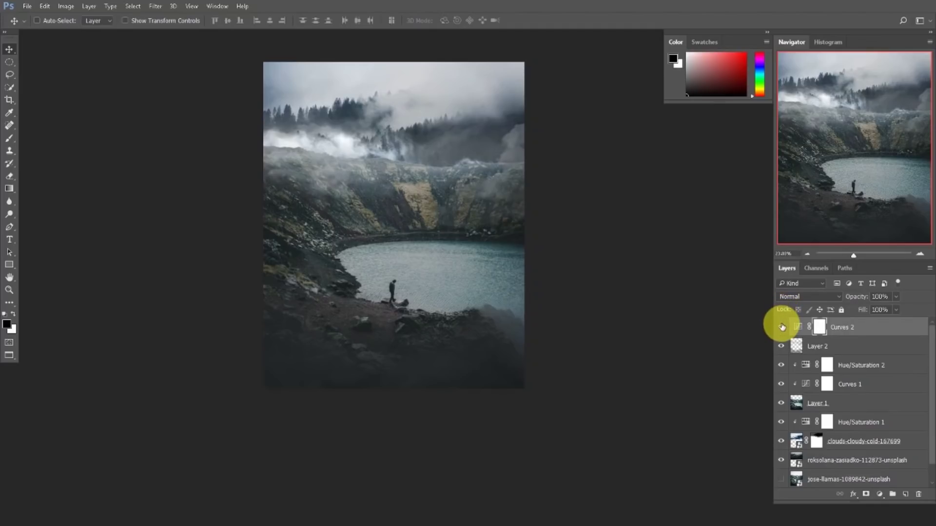
{"action": "left_click", "coordinate": [817, 346]}
{"action": "left_click", "coordinate": [10, 176]}
{"action": "right_click", "coordinate": [459, 222]}
{"action": "left_click", "coordinate": [551, 292]}
{"action": "left_click", "coordinate": [429, 266]}
{"action": "key", "text": "ctrl+alt+z"}
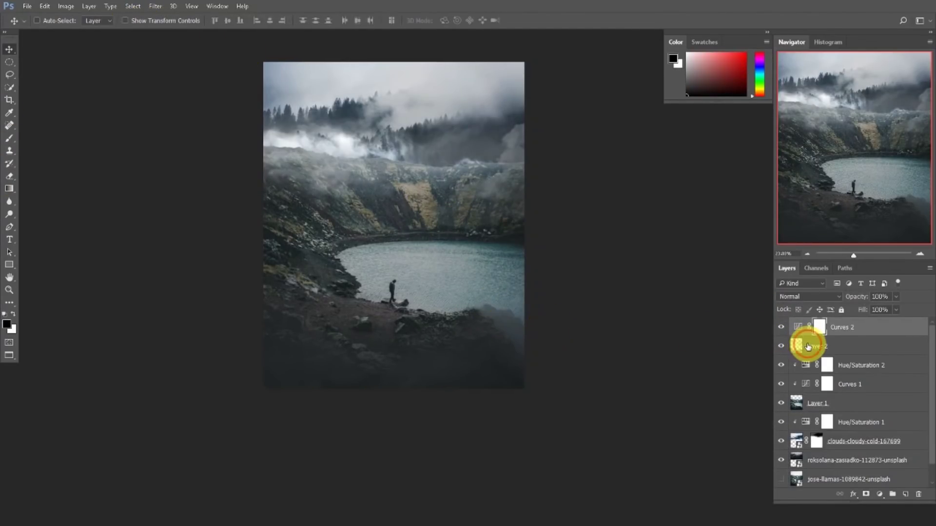
- On Layer 2, partly erase the fog over the foreground rocks' right shoreline with the cloud-shaped eraser at 349 px and 39% opacity
{"action": "left_click", "coordinate": [808, 346]}
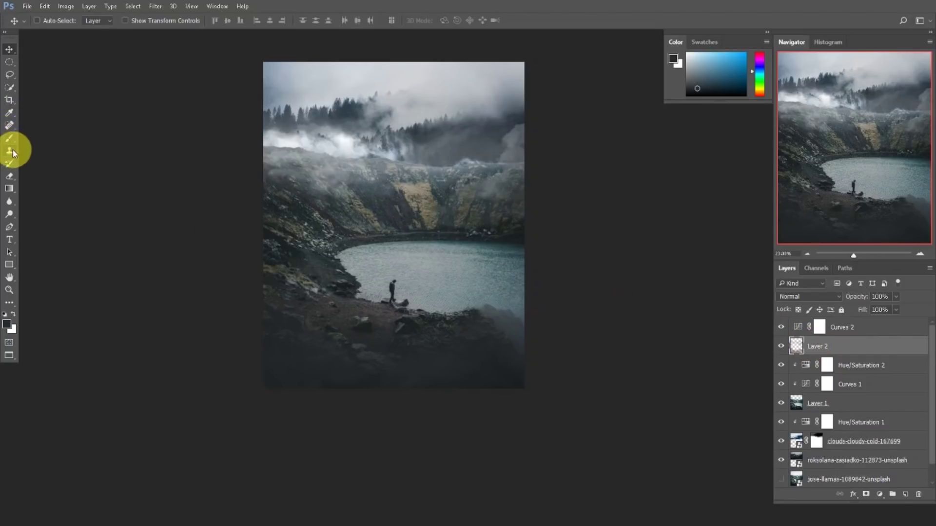
{"action": "left_click", "coordinate": [12, 177]}
{"action": "right_click", "coordinate": [454, 222]}
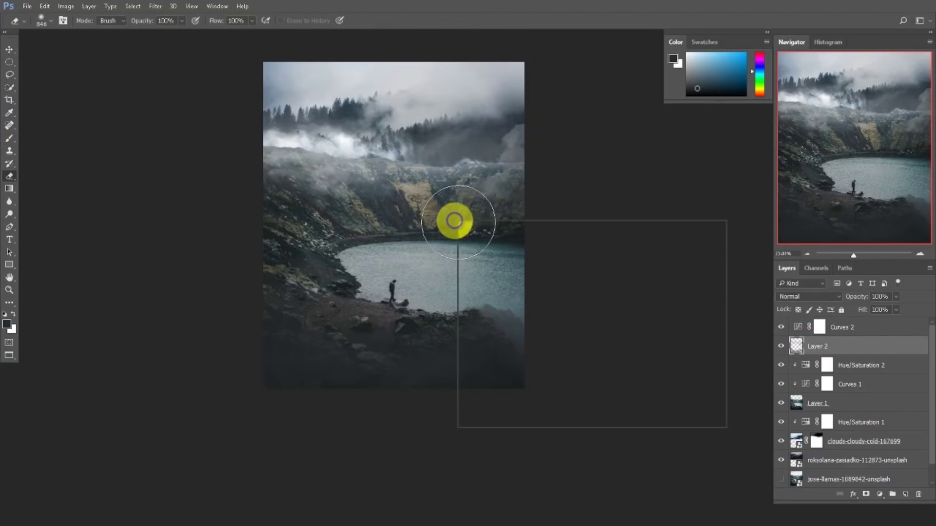
{"action": "left_click", "coordinate": [552, 293]}
{"action": "left_click", "coordinate": [419, 263]}
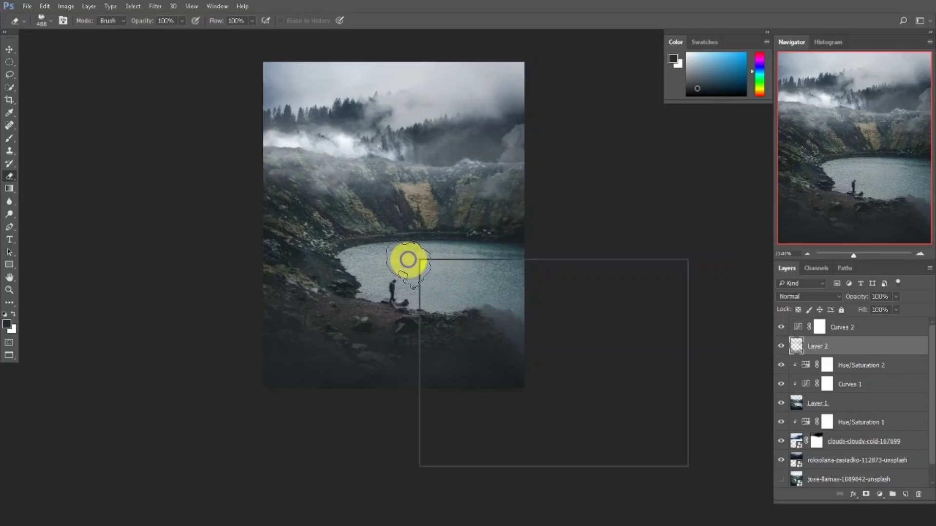
{"action": "left_click_drag", "start_coordinate": [415, 260], "coordinate": [407, 259]}
{"action": "left_click_drag", "start_coordinate": [499, 303], "coordinate": [555, 341]}
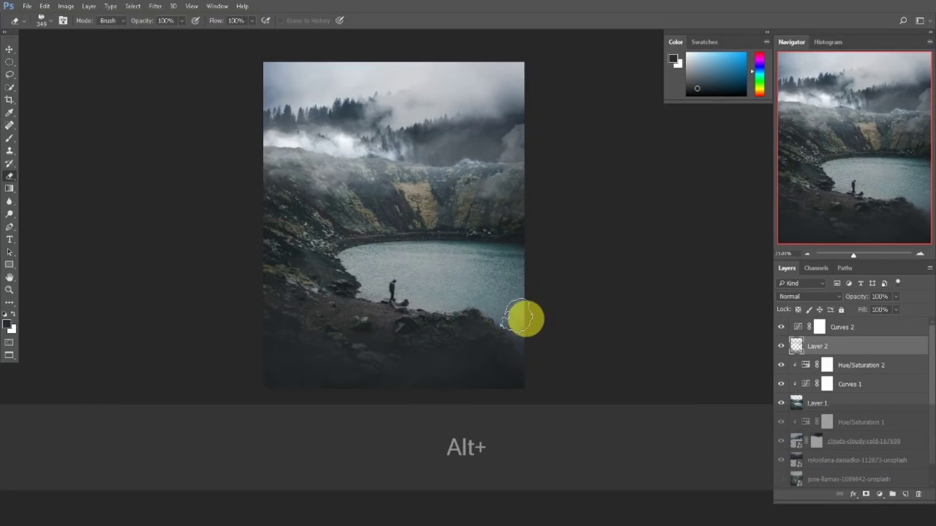
{"action": "key", "text": "ctrl+alt+z"}
{"action": "left_click_drag", "start_coordinate": [150, 23], "coordinate": [121, 25]}
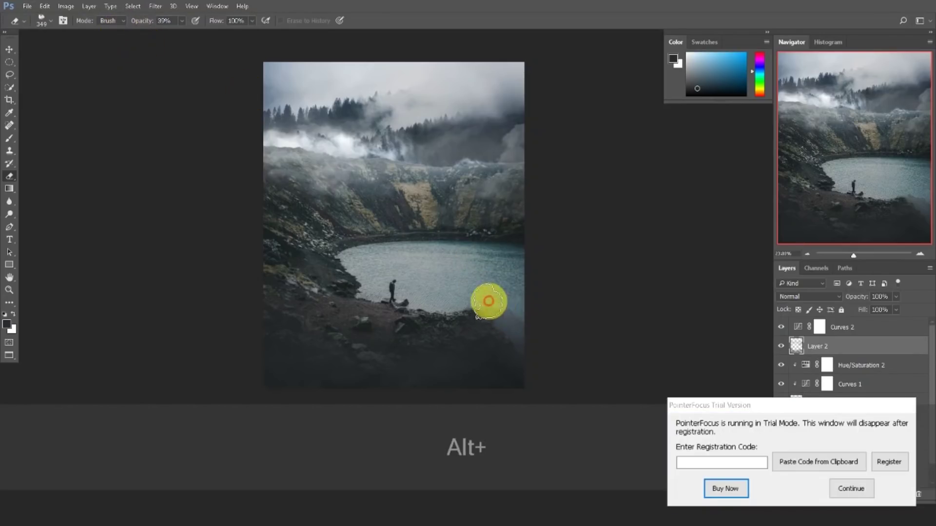
{"action": "left_click", "coordinate": [851, 489]}
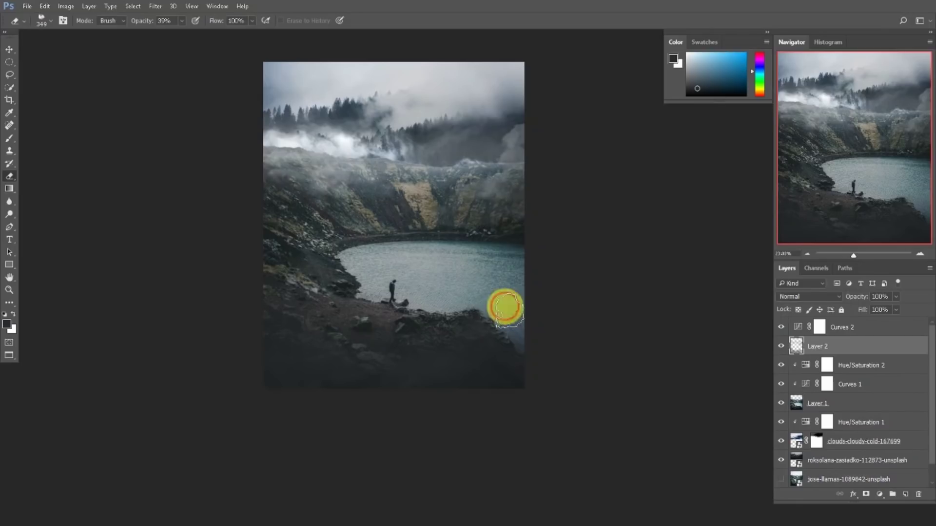
{"action": "left_click_drag", "start_coordinate": [505, 307], "coordinate": [536, 337]}
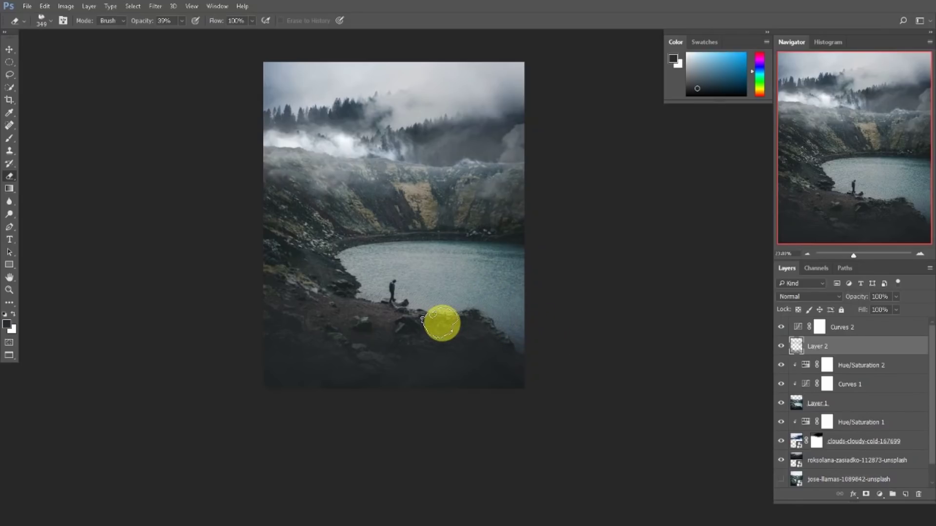
- Flip the whole canvas horizontally
{"action": "left_click", "coordinate": [9, 50]}
{"action": "scroll", "coordinate": [429, 200], "scroll_direction": "up", "scroll_amount": 1, "text": "alt"}
{"action": "scroll", "coordinate": [430, 203], "scroll_direction": "up", "scroll_amount": 1, "text": "alt"}
{"action": "scroll", "coordinate": [429, 199], "scroll_direction": "down", "scroll_amount": 2, "text": "alt"}
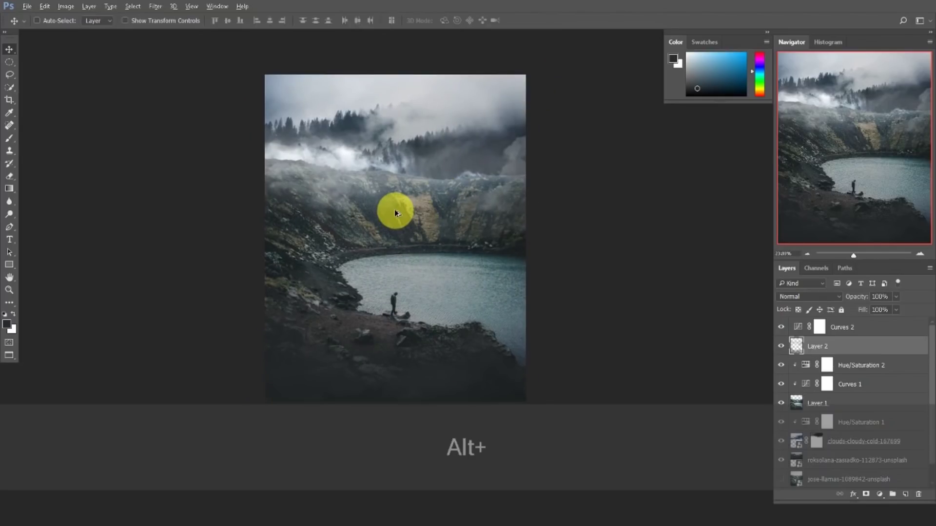
{"action": "left_click", "coordinate": [65, 6]}
{"action": "mouse_move", "coordinate": [122, 118]}
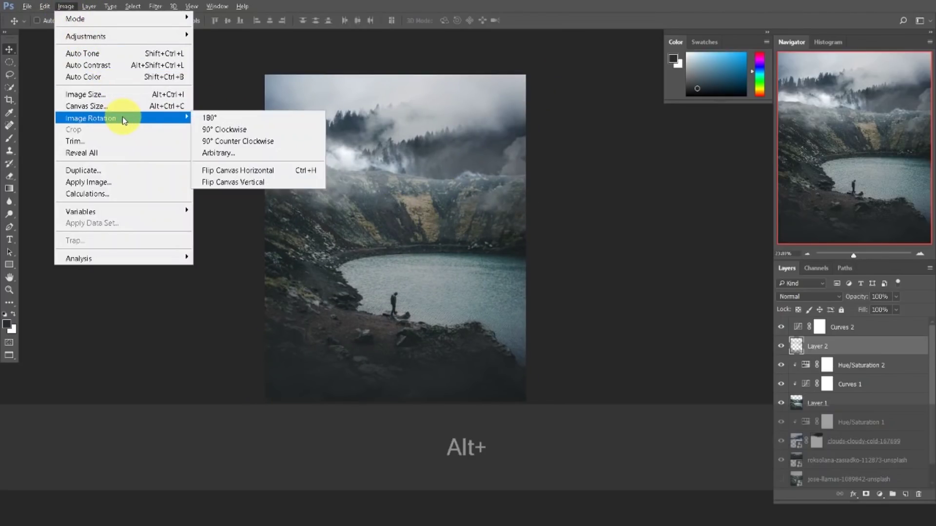
{"action": "left_click", "coordinate": [306, 171]}
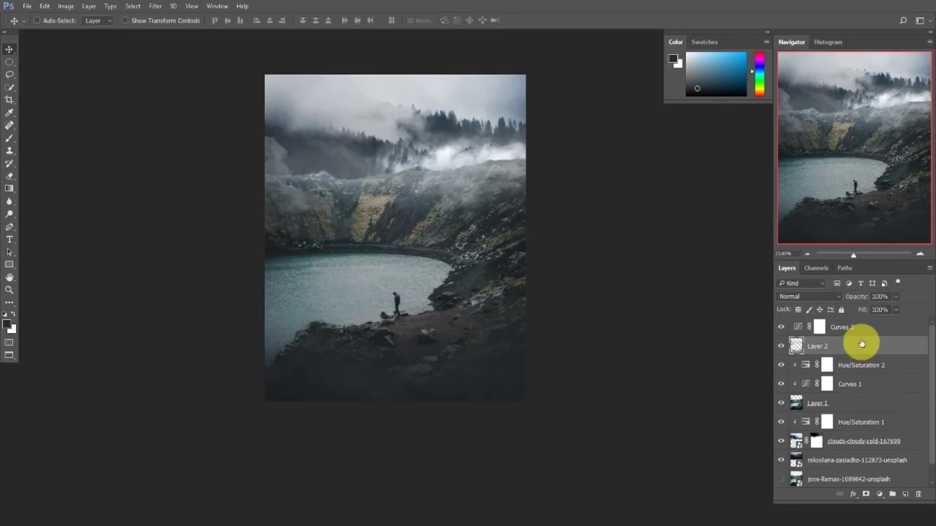
- Add a Curves adjustment above Curves 2 and pull the Red channel's black and white points slightly inward
{"action": "left_click", "coordinate": [833, 326]}
{"action": "left_click", "coordinate": [881, 495]}
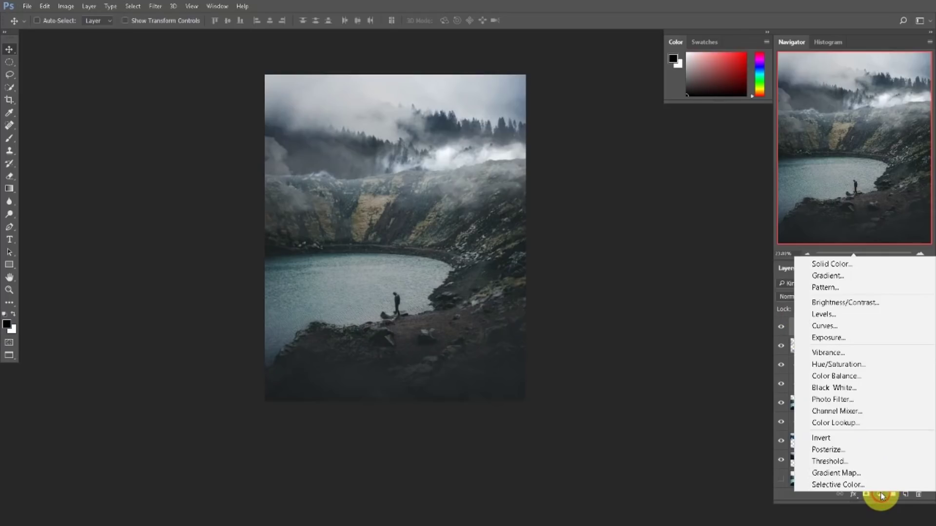
{"action": "left_click", "coordinate": [840, 332]}
{"action": "left_click", "coordinate": [700, 111]}
{"action": "left_click", "coordinate": [673, 124]}
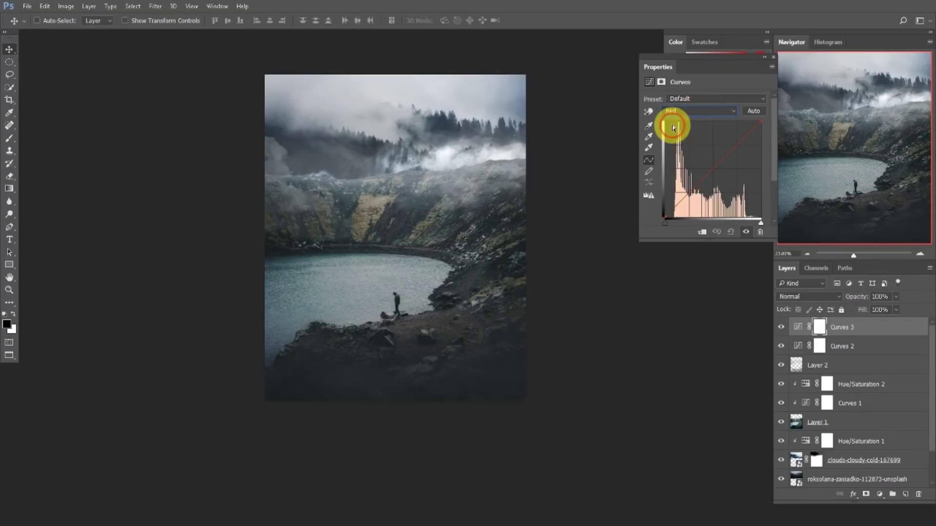
{"action": "left_click", "coordinate": [667, 223]}
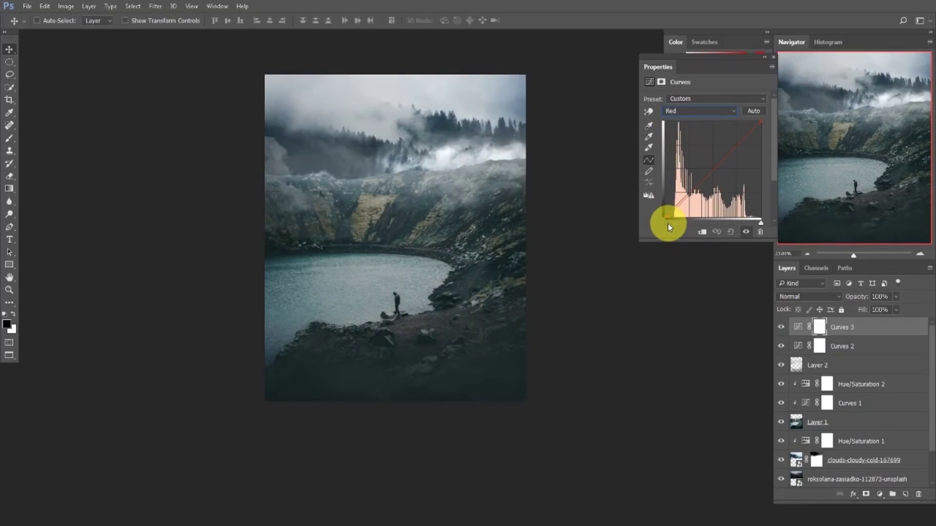
{"action": "left_click_drag", "start_coordinate": [668, 224], "coordinate": [668, 224]}
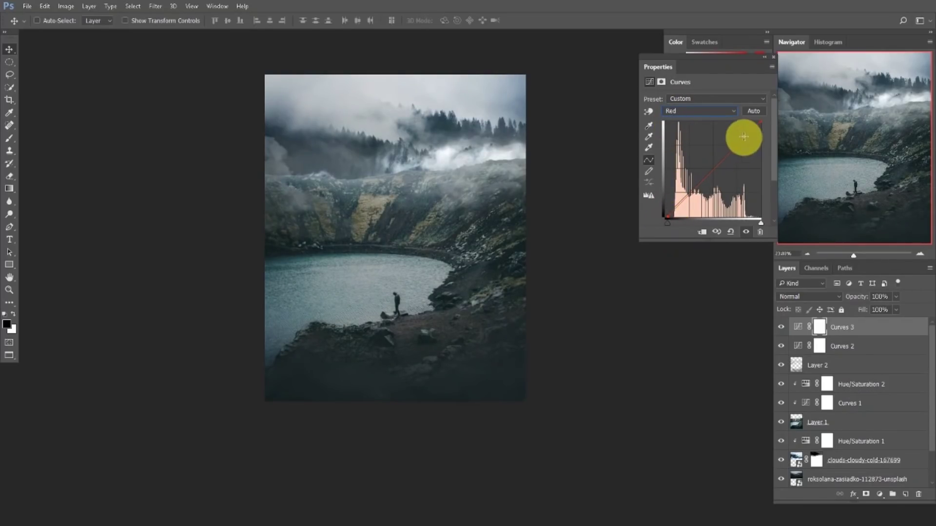
{"action": "left_click_drag", "start_coordinate": [761, 122], "coordinate": [743, 118]}
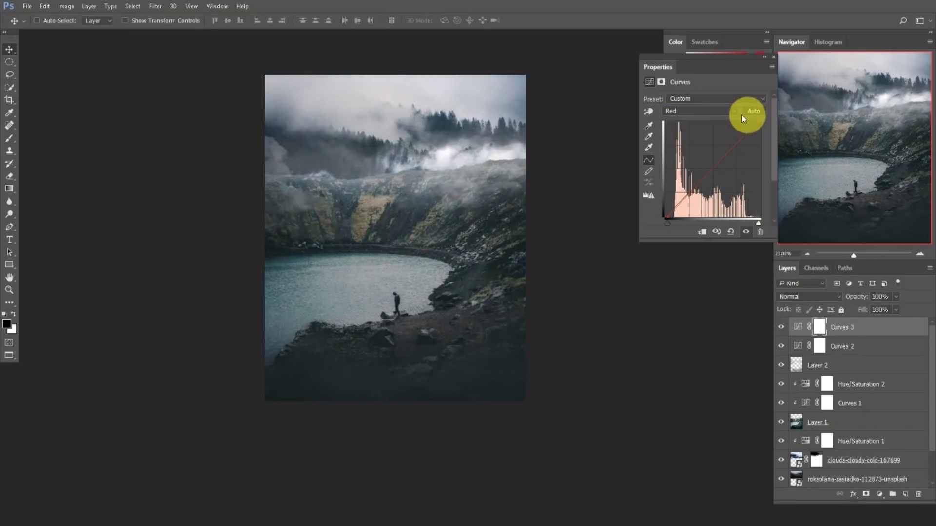
- In the Blue channel of Curves 3, raise the black point slightly and lower the white point to warm the highlights
{"action": "left_click", "coordinate": [674, 142]}
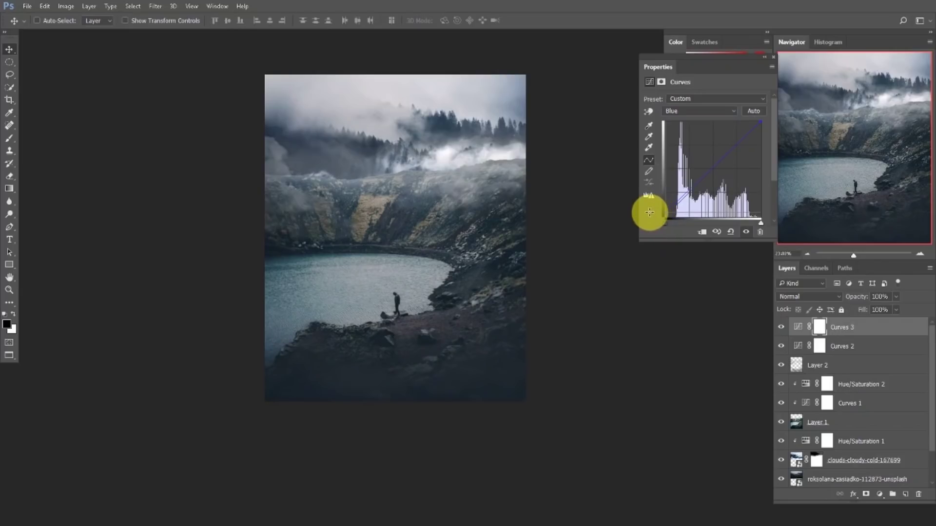
{"action": "left_click", "coordinate": [763, 123]}
{"action": "left_click_drag", "start_coordinate": [762, 123], "coordinate": [767, 129]}
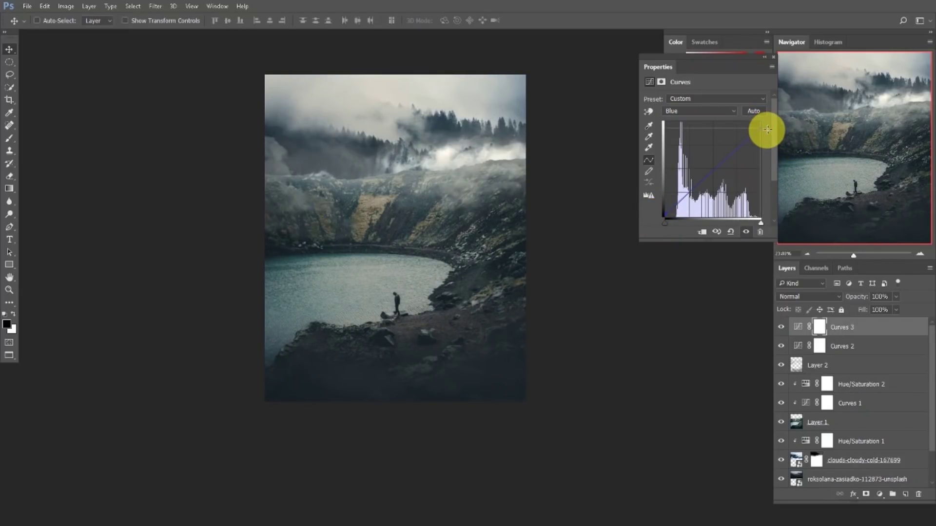
{"action": "left_click", "coordinate": [773, 59]}
- Add a Photo Filter adjustment above Curves 3, choose the Cyan filter, and compare the image with and without it
{"action": "left_click", "coordinate": [880, 494]}
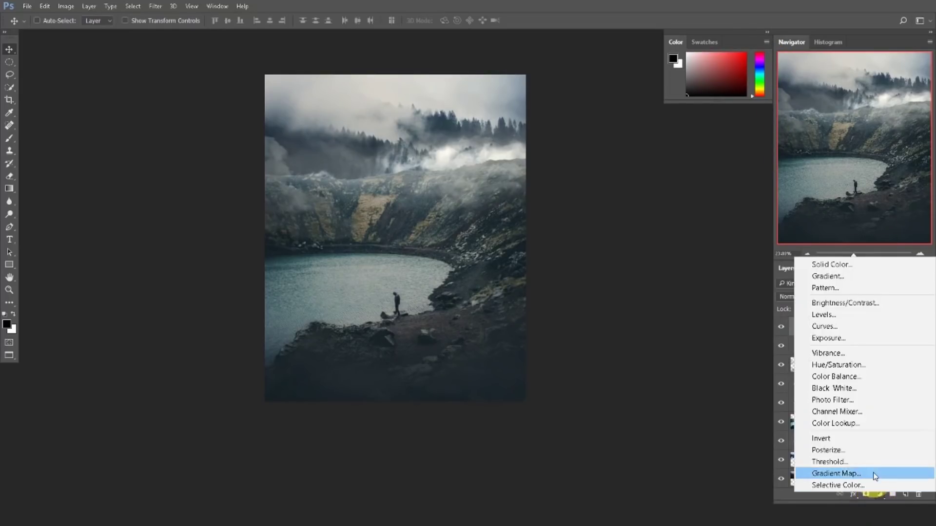
{"action": "left_click", "coordinate": [834, 400]}
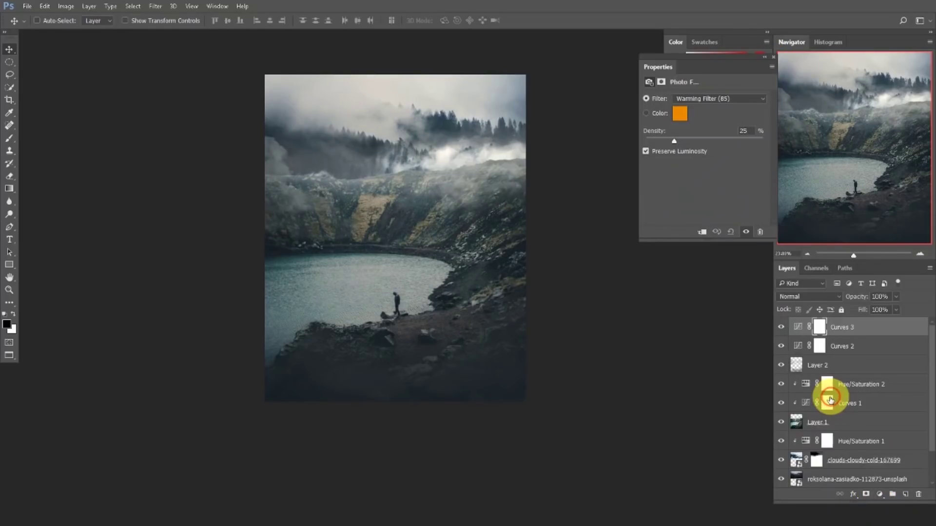
{"action": "left_click", "coordinate": [727, 100]}
{"action": "left_click", "coordinate": [708, 121]}
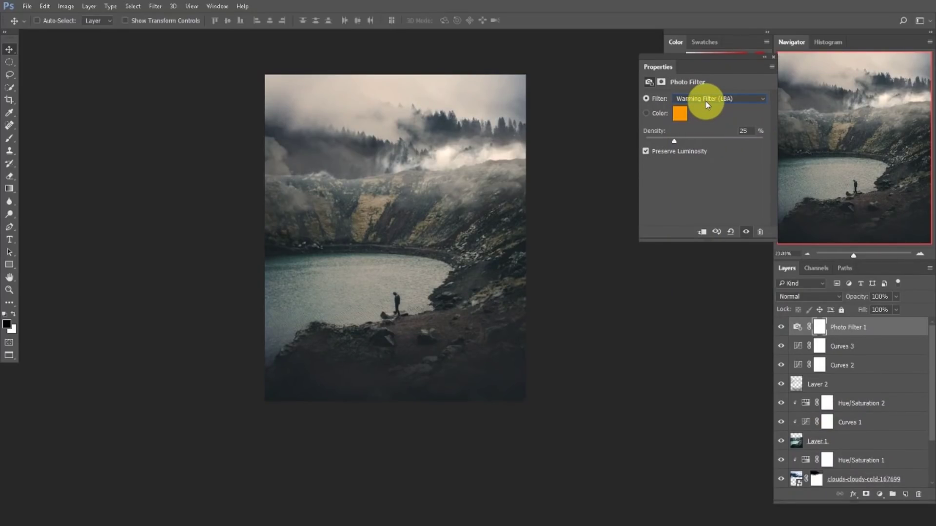
{"action": "key", "text": "Up"}
{"action": "left_click", "coordinate": [707, 104]}
{"action": "left_click", "coordinate": [699, 103]}
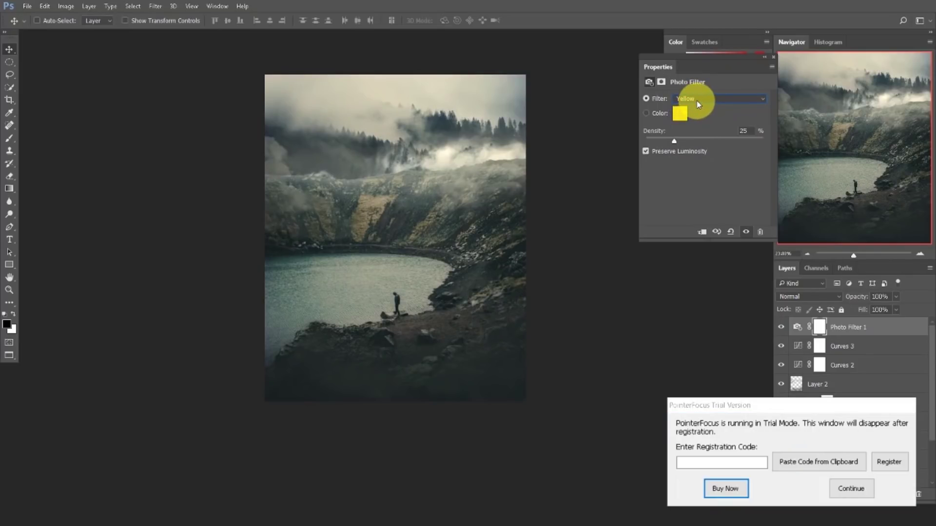
{"action": "left_click", "coordinate": [850, 488]}
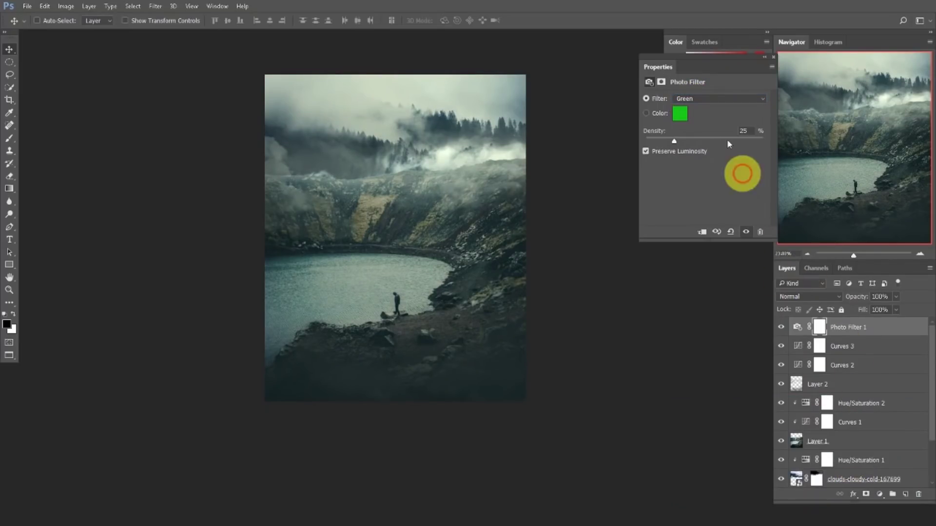
{"action": "left_click", "coordinate": [702, 101]}
{"action": "left_click", "coordinate": [702, 100]}
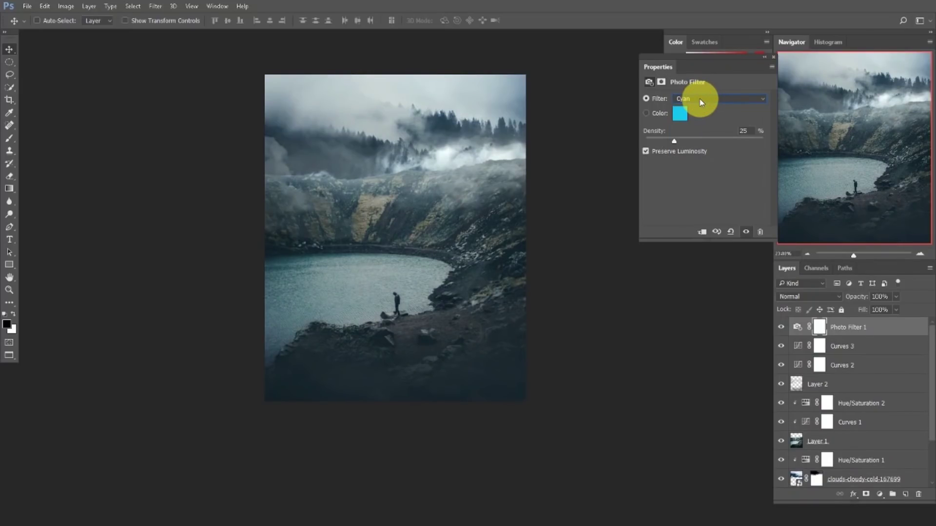
{"action": "left_click", "coordinate": [774, 57]}
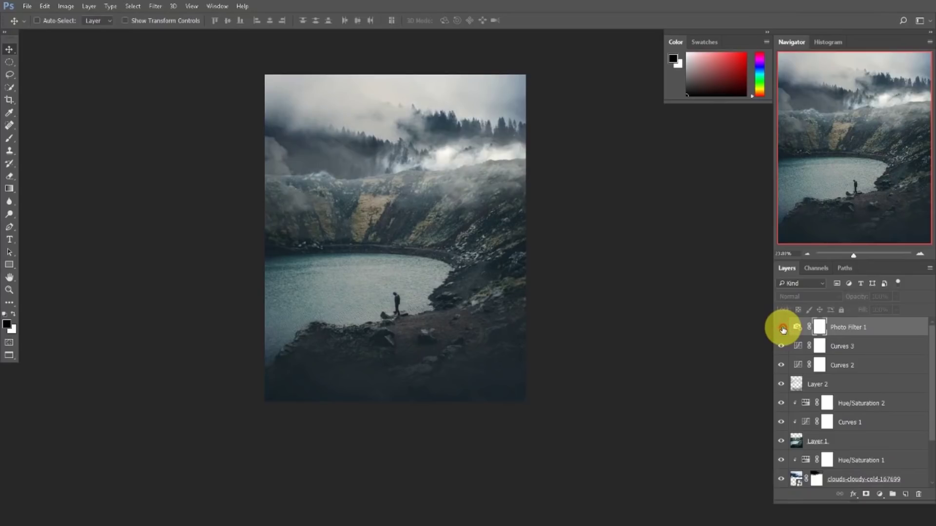
{"action": "left_click", "coordinate": [783, 330]}
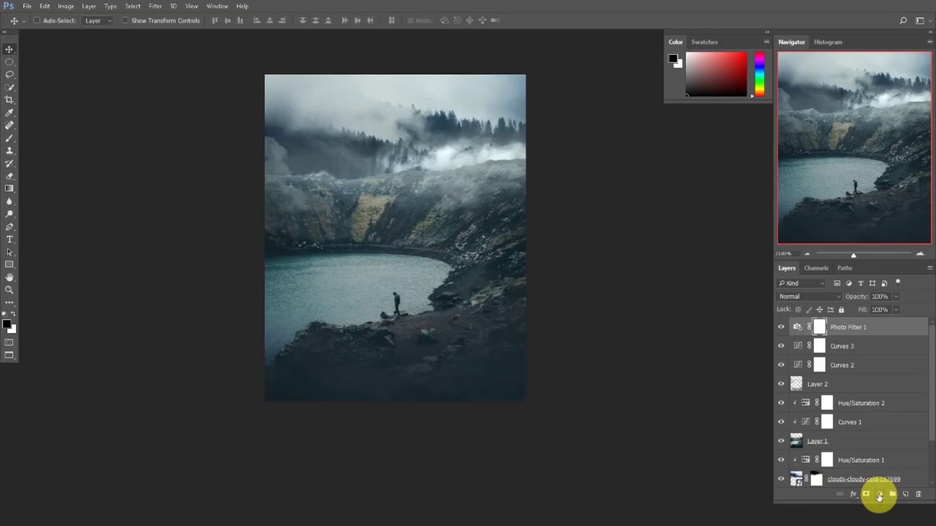
- Add a new layer above Photo Filter 1 in Overlay mode, and set the brush to a light cyan based on the bright fog colour
{"action": "left_click", "coordinate": [905, 495]}
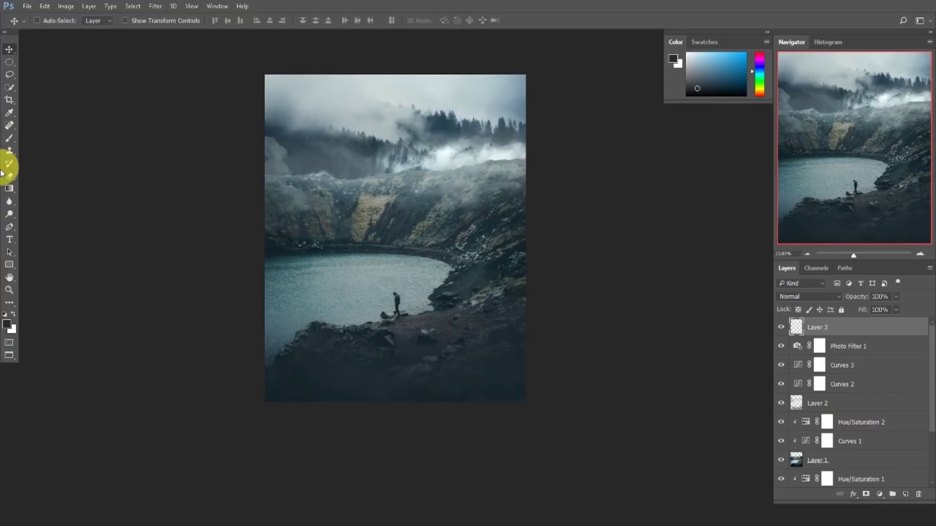
{"action": "key", "text": "alt"}
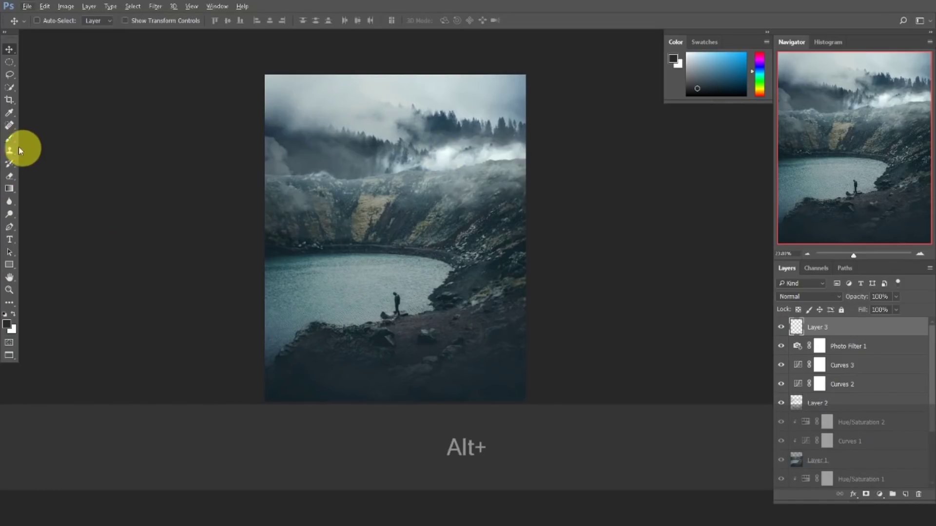
{"action": "left_click", "coordinate": [10, 138]}
{"action": "left_click", "coordinate": [436, 148], "text": "alt"}
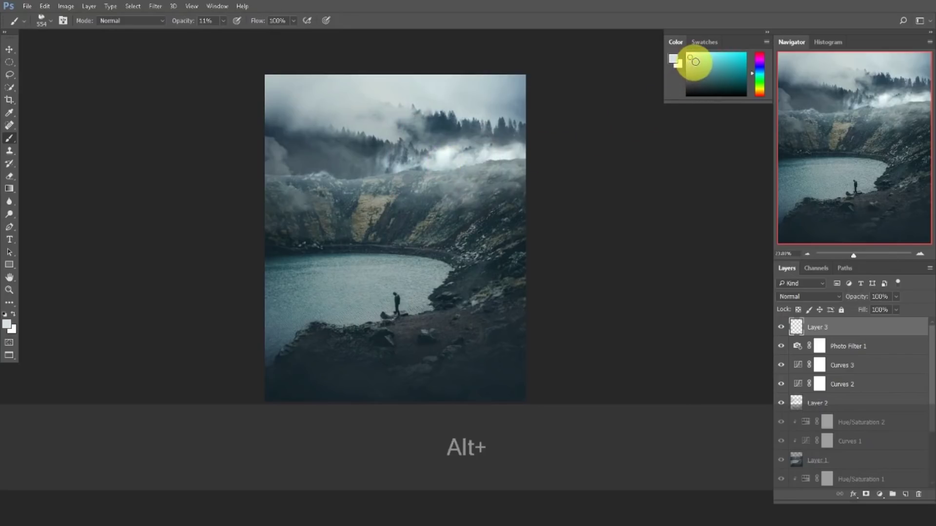
{"action": "mouse_move", "coordinate": [695, 59]}
{"action": "left_mouse_down"}
{"action": "mouse_move", "coordinate": [719, 52]}
{"action": "mouse_move", "coordinate": [707, 57]}
{"action": "left_mouse_up"}
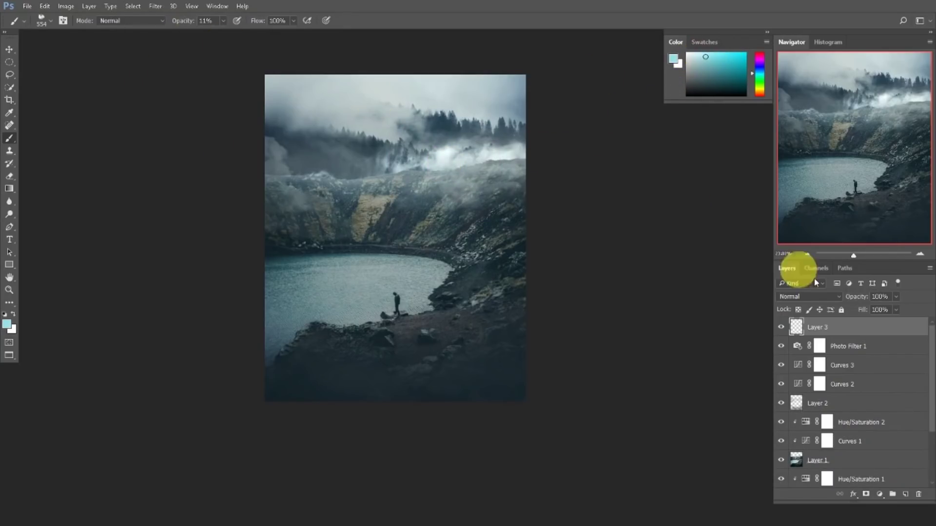
{"action": "left_click", "coordinate": [821, 295]}
{"action": "left_click", "coordinate": [789, 171]}
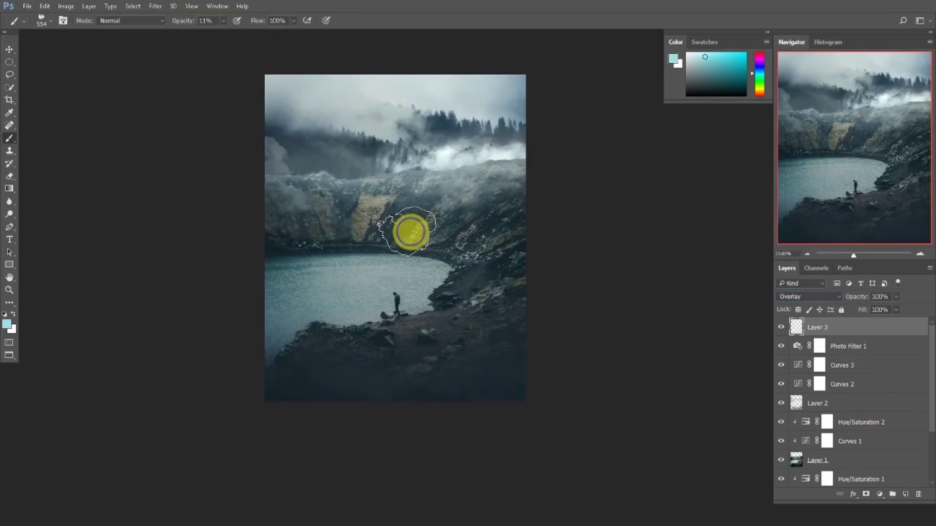
- Switch to a soft round brush at 658 px, try a pale cyan stroke around the standing figure, and undo it
{"action": "right_click", "coordinate": [414, 231]}
{"action": "left_click", "coordinate": [430, 318]}
{"action": "mouse_move", "coordinate": [390, 284]}
{"action": "left_mouse_down"}
{"action": "mouse_move", "coordinate": [407, 294]}
{"action": "mouse_move", "coordinate": [387, 304]}
{"action": "left_mouse_up"}
{"action": "key", "text": "ctrl+alt+z"}
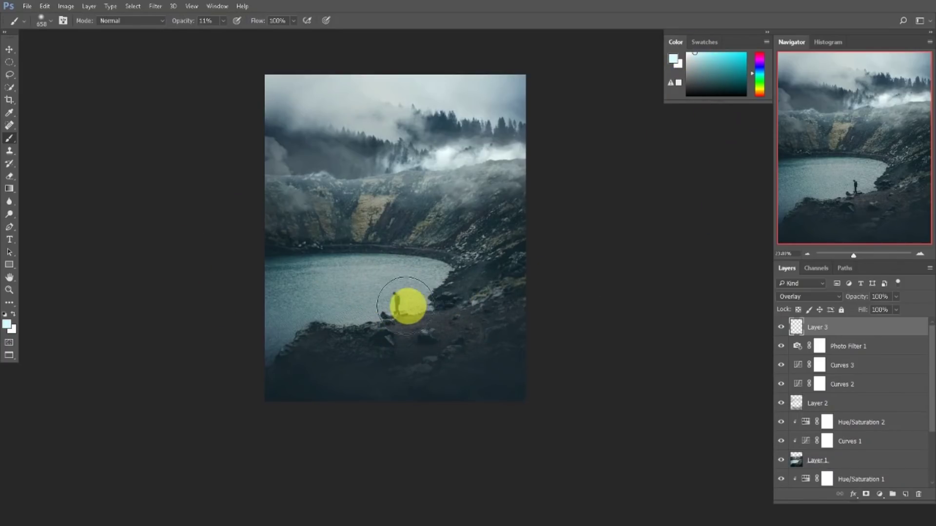
{"action": "key", "text": "ctrl+z"}
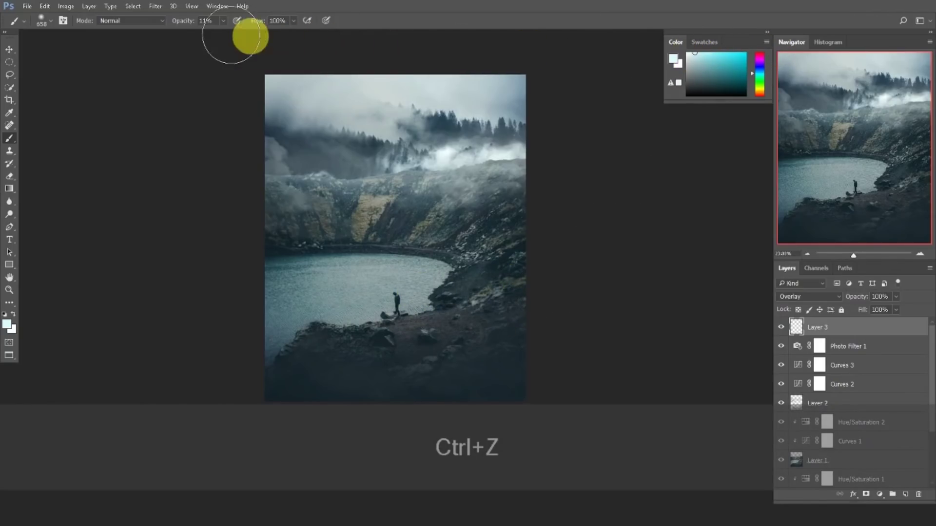
- Set the brush opacity to 24% and choose a nearly white cyan as the foreground colour
{"action": "left_click_drag", "start_coordinate": [176, 21], "coordinate": [184, 22]}
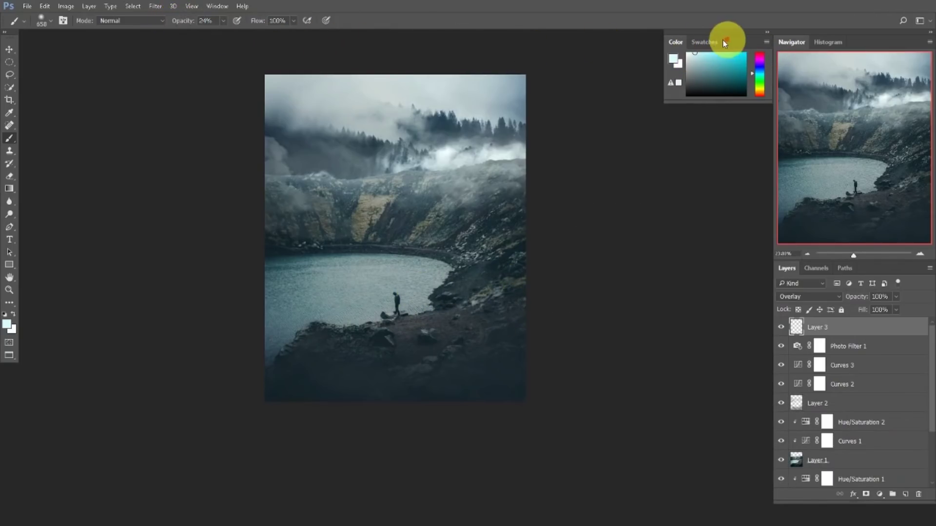
{"action": "left_click", "coordinate": [694, 46]}
{"action": "left_click", "coordinate": [678, 43]}
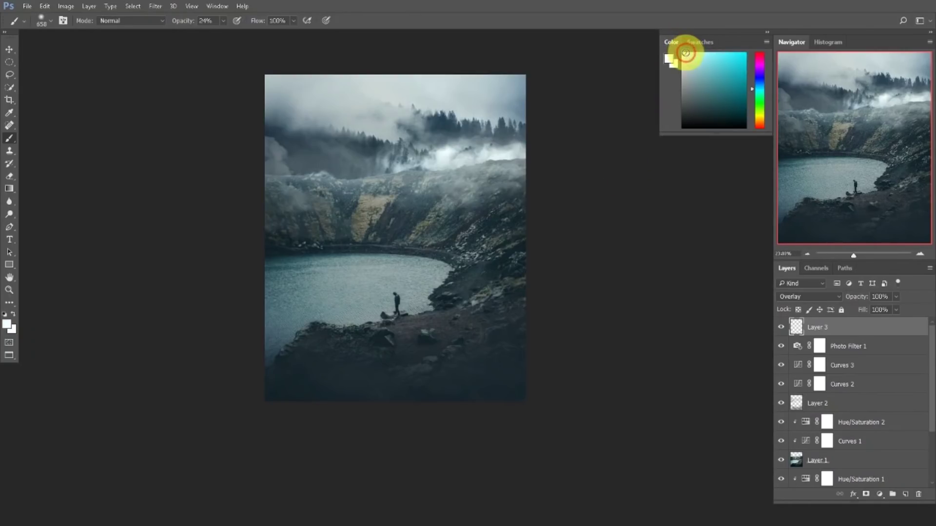
- Paint soft light on Layer 3 over the lake around the figure, the crater wall and the fog, reducing the brush from 883 to 450 px
{"action": "left_click_drag", "start_coordinate": [372, 208], "coordinate": [397, 207]}
{"action": "mouse_move", "coordinate": [406, 298]}
{"action": "left_mouse_down"}
{"action": "mouse_move", "coordinate": [414, 311]}
{"action": "mouse_move", "coordinate": [381, 306]}
{"action": "left_mouse_up"}
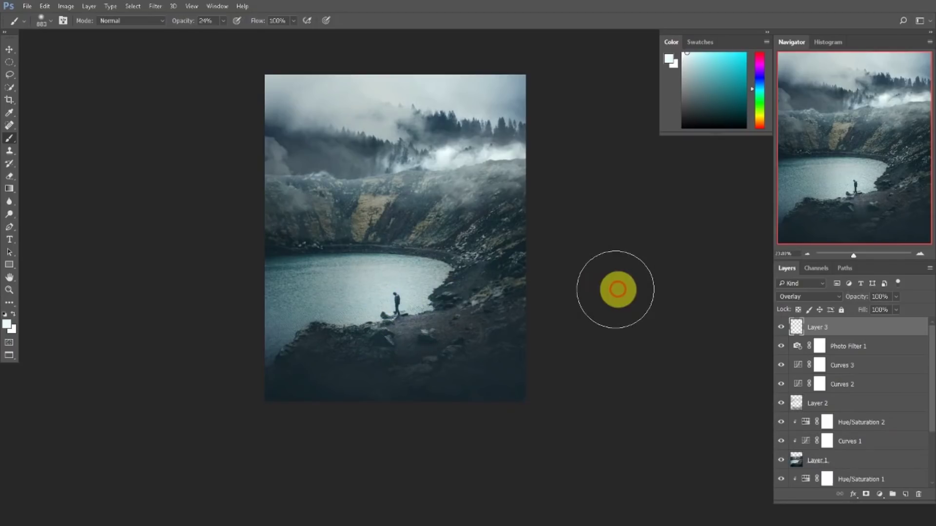
{"action": "left_click_drag", "start_coordinate": [408, 313], "coordinate": [393, 313]}
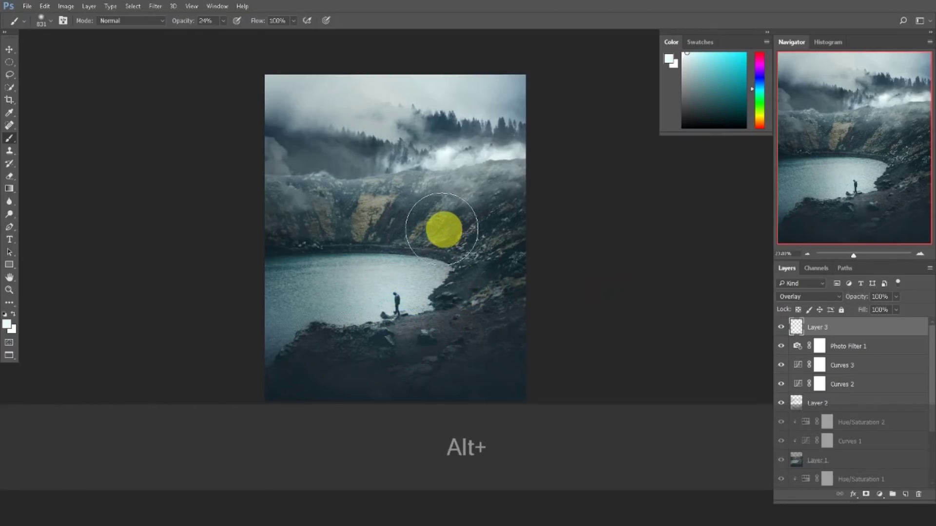
{"action": "left_click_drag", "start_coordinate": [427, 248], "coordinate": [407, 247]}
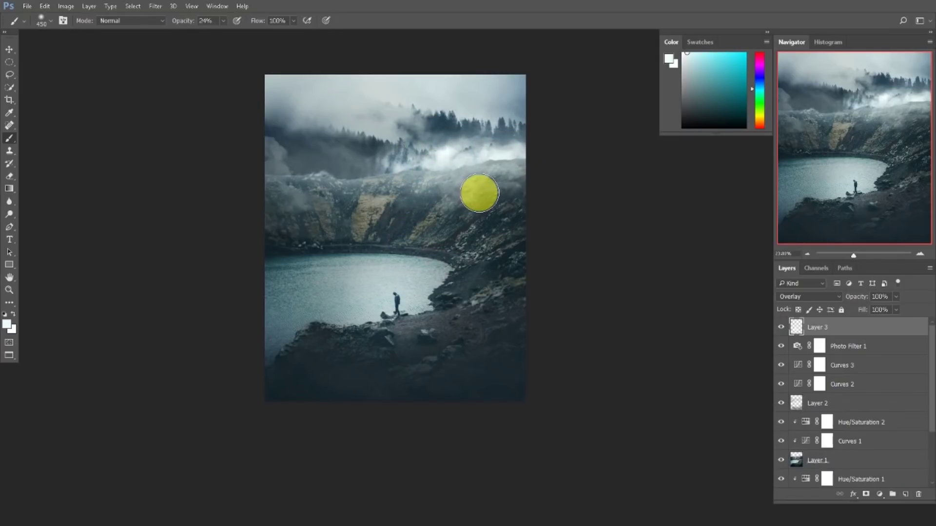
{"action": "left_click_drag", "start_coordinate": [411, 297], "coordinate": [428, 277]}
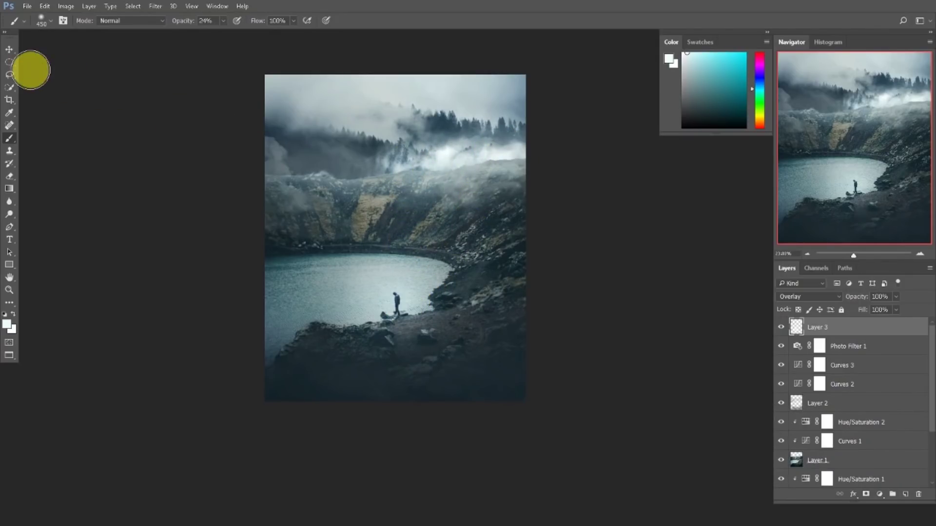
- Compare the image with and without the Overlay light on Layer 3, and lower that layer's opacity to 51%
{"action": "left_click", "coordinate": [9, 49]}
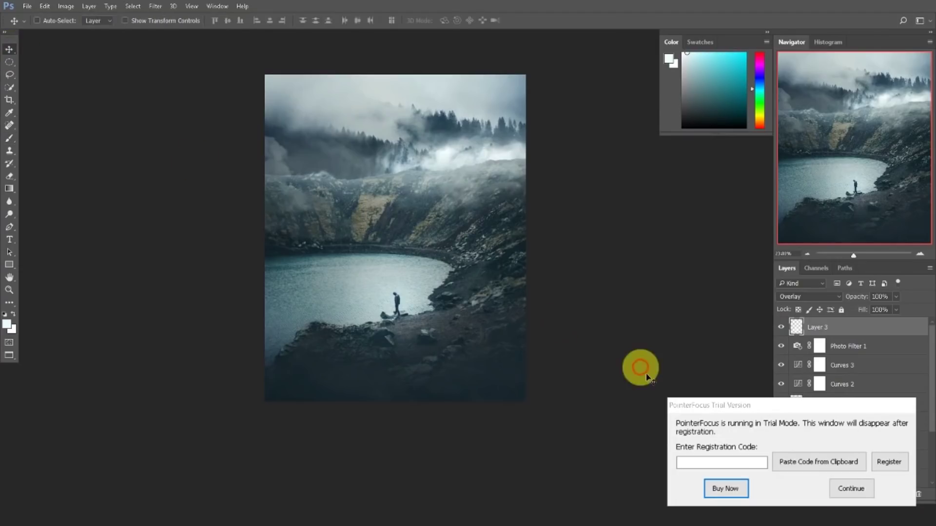
{"action": "left_click", "coordinate": [834, 489]}
{"action": "scroll", "coordinate": [467, 263], "scroll_direction": "up", "scroll_amount": 1}
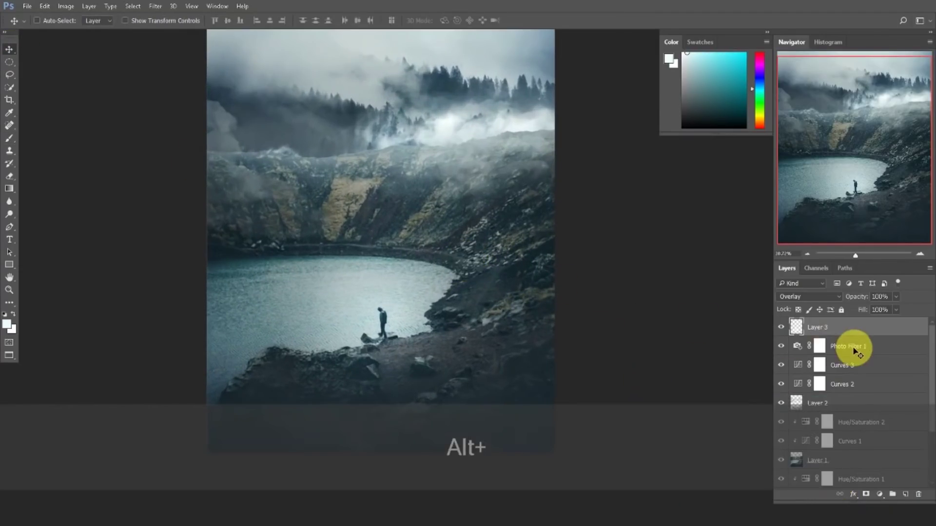
{"action": "left_click", "coordinate": [782, 330]}
{"action": "scroll", "coordinate": [391, 257], "scroll_direction": "down", "scroll_amount": 3}
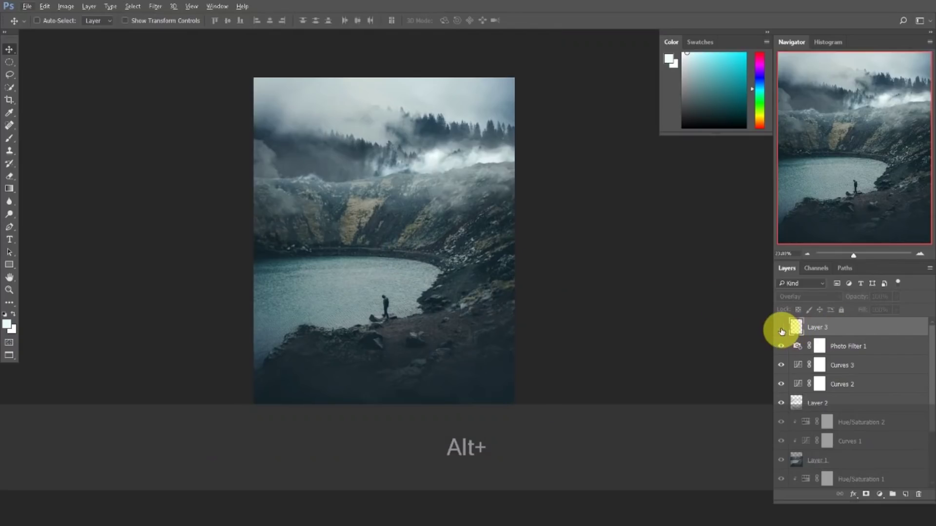
{"action": "left_click", "coordinate": [782, 331]}
{"action": "left_click", "coordinate": [782, 331]}
{"action": "left_click", "coordinate": [781, 328]}
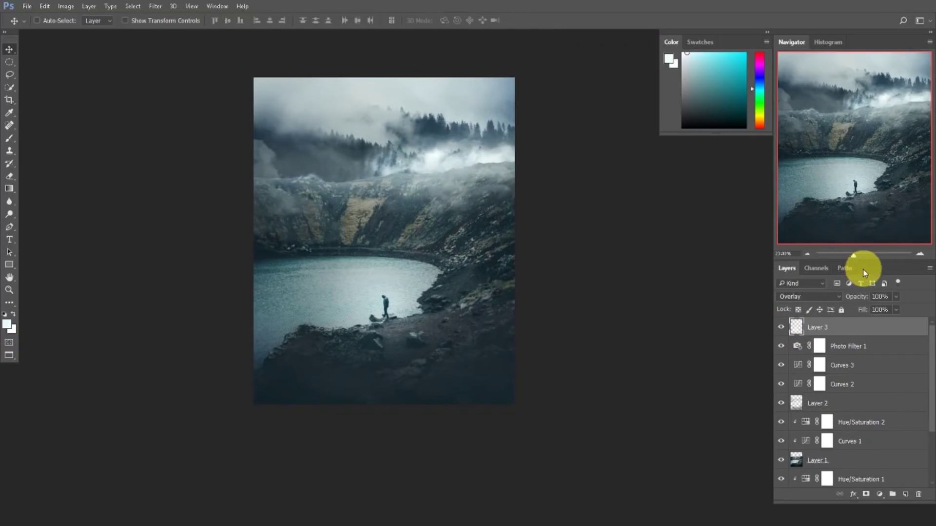
{"action": "left_click_drag", "start_coordinate": [865, 297], "coordinate": [756, 299]}
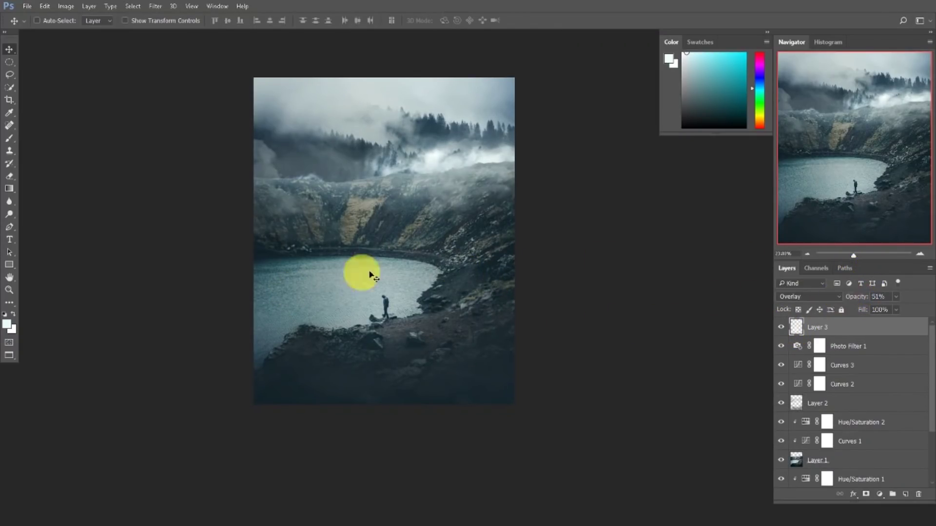
- Stamp all visible layers into a new layer at the top of the stack, and undo a test move of it
{"action": "key", "text": "ctrl"}
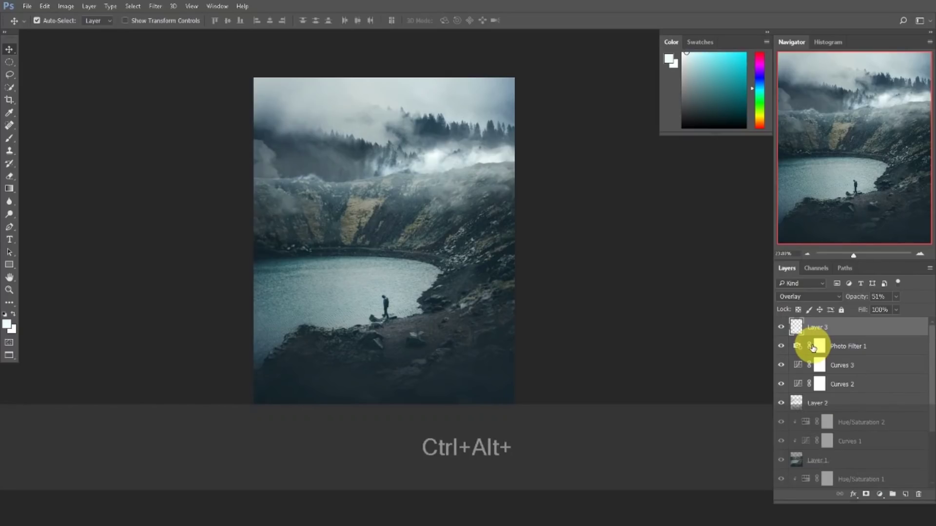
{"action": "key", "text": "ctrl+alt+shift+e"}
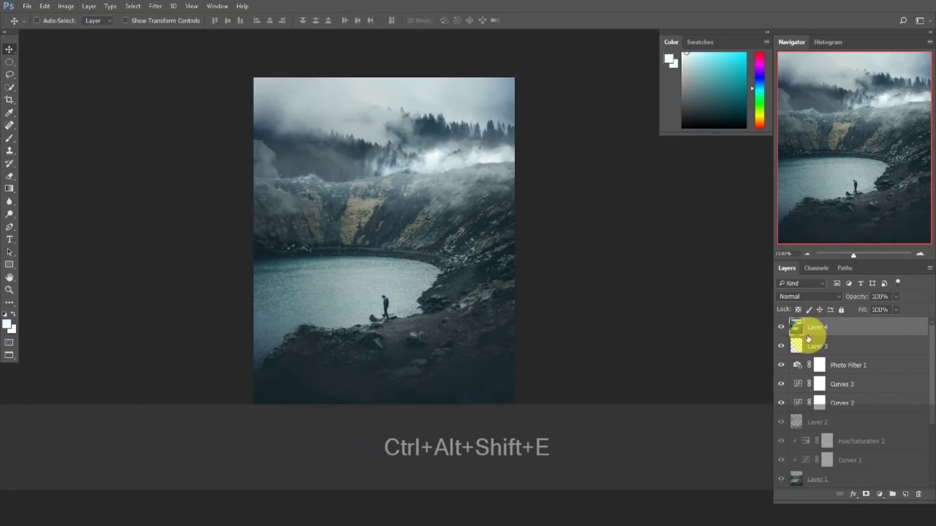
{"action": "left_click_drag", "start_coordinate": [412, 242], "coordinate": [464, 198]}
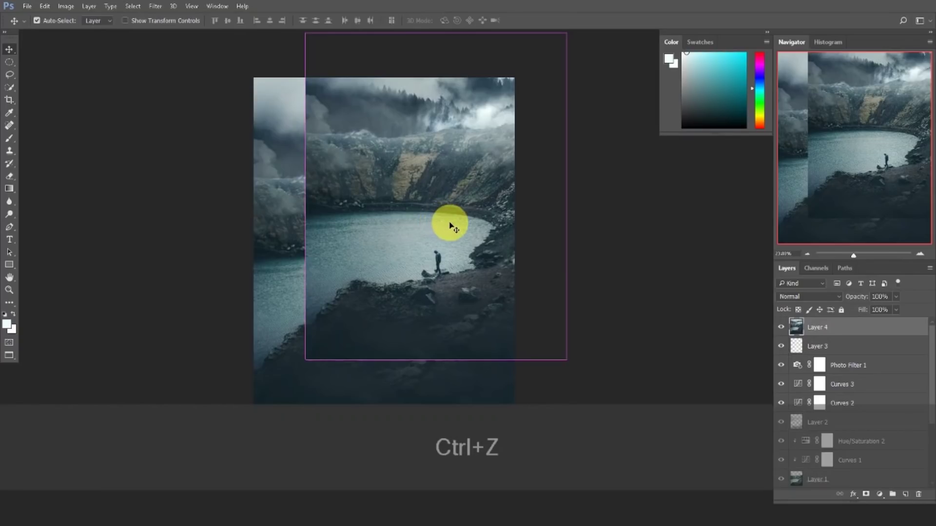
- Adjust the stamped layer in Camera Raw with Exposure +0.10, Contrast +5, Highlights -25, Shadows +10, Blacks -14 and Clarity +10
{"action": "left_click", "coordinate": [156, 7]}
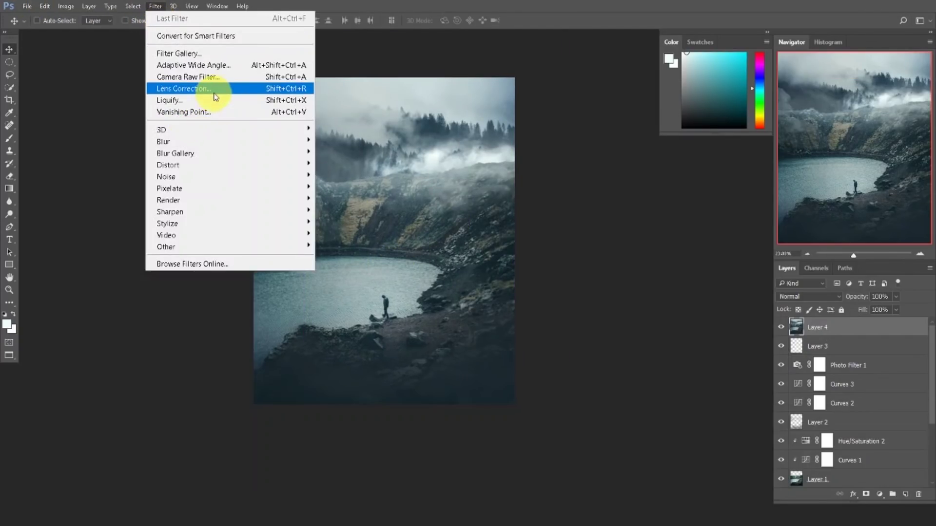
{"action": "left_click", "coordinate": [234, 77]}
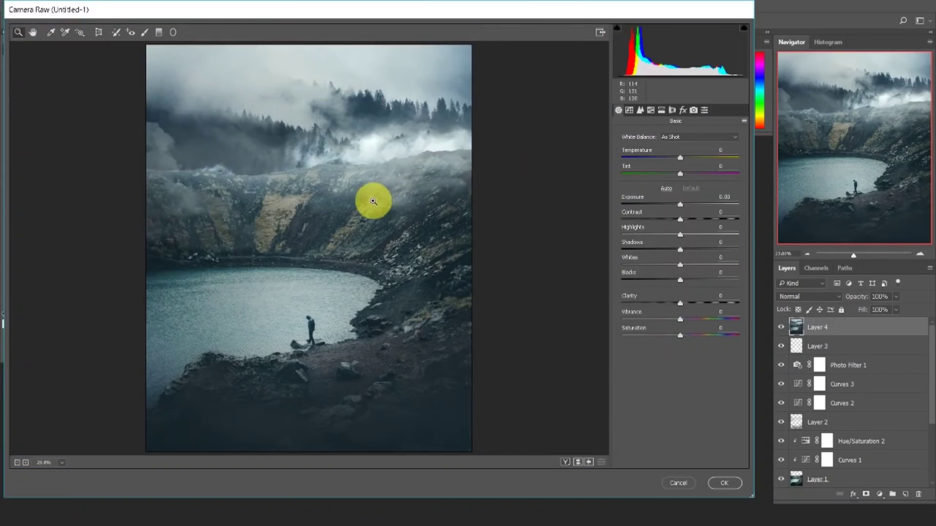
{"action": "key", "text": "alt"}
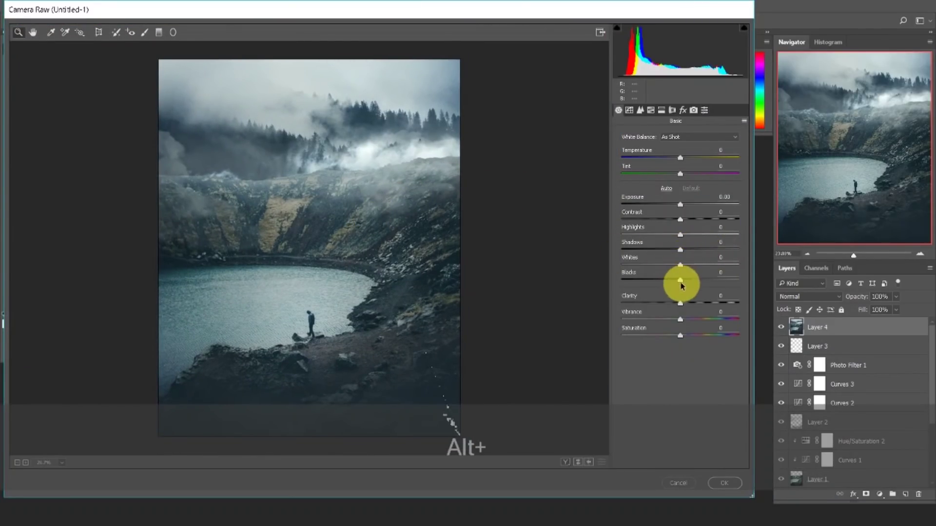
{"action": "mouse_move", "coordinate": [680, 296]}
{"action": "left_mouse_down"}
{"action": "mouse_move", "coordinate": [689, 297]}
{"action": "mouse_move", "coordinate": [679, 296]}
{"action": "left_mouse_up"}
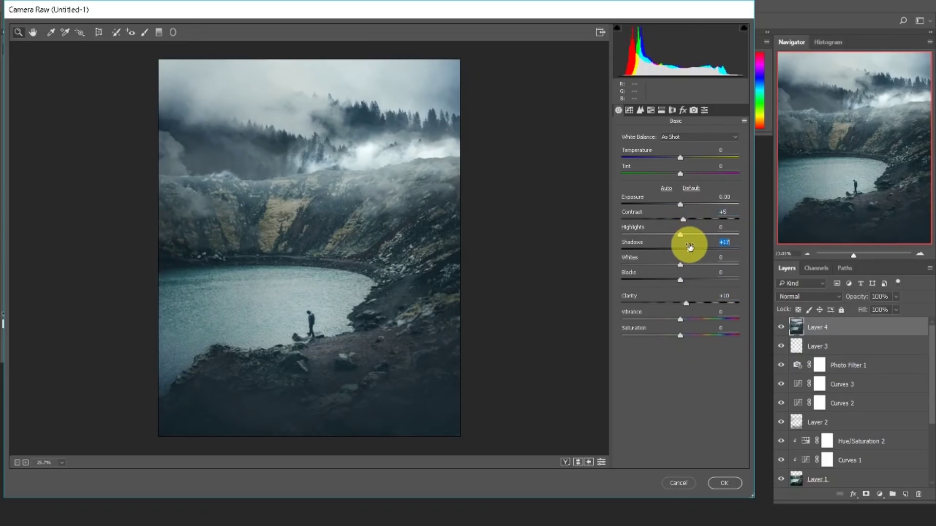
{"action": "mouse_move", "coordinate": [680, 271]}
{"action": "left_mouse_down"}
{"action": "mouse_move", "coordinate": [668, 273]}
{"action": "mouse_move", "coordinate": [676, 271]}
{"action": "left_mouse_up"}
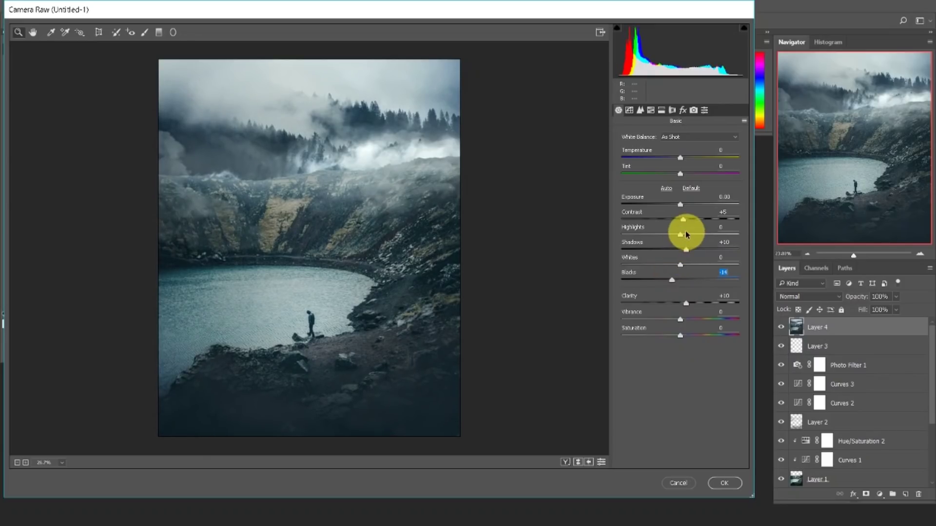
{"action": "left_click_drag", "start_coordinate": [681, 230], "coordinate": [682, 202]}
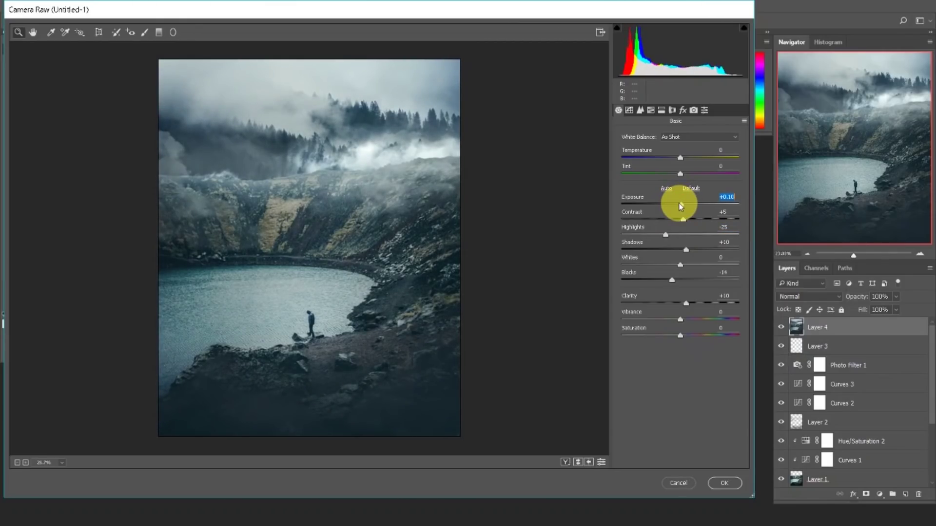
- Raise Dehaze slightly, add a faint dark post-crop vignette, and apply the Camera Raw adjustments to Layer 4
{"action": "left_click", "coordinate": [683, 111]}
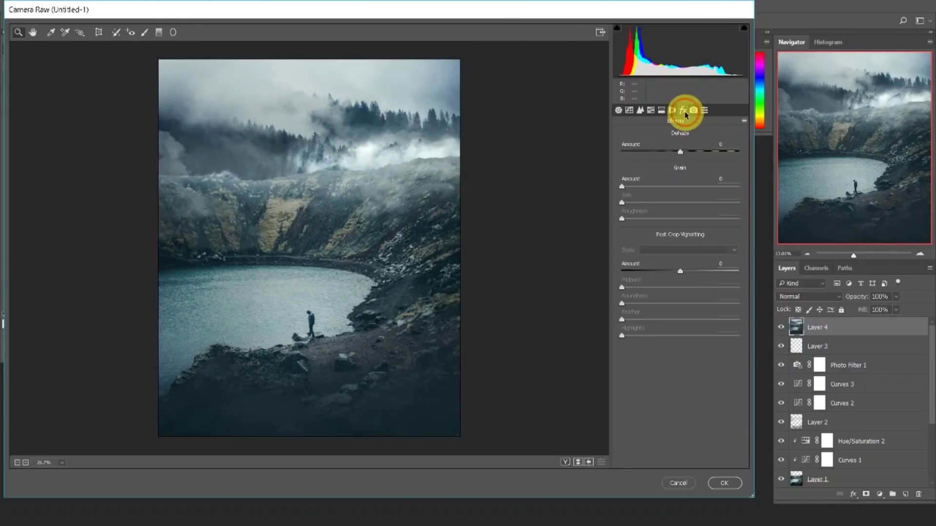
{"action": "left_click", "coordinate": [684, 145]}
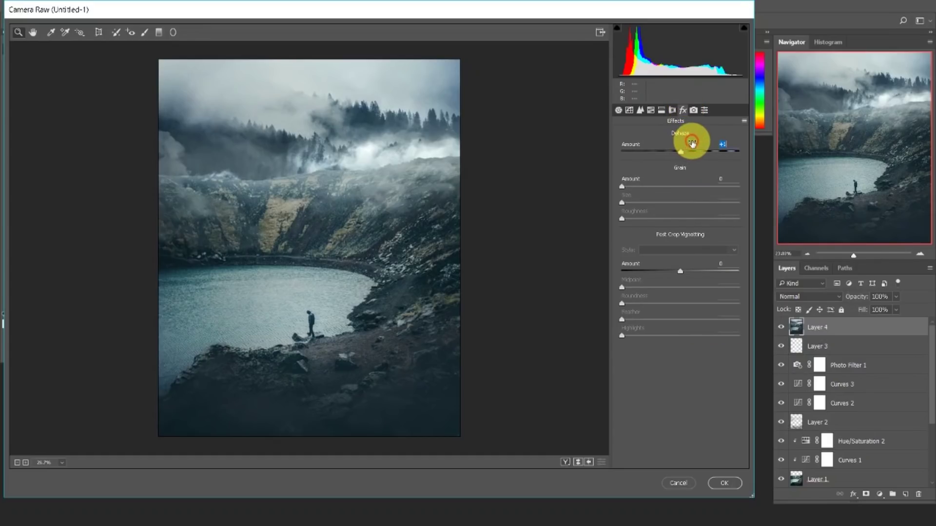
{"action": "mouse_move", "coordinate": [692, 142]}
{"action": "left_mouse_down"}
{"action": "mouse_move", "coordinate": [740, 140]}
{"action": "mouse_move", "coordinate": [635, 140]}
{"action": "mouse_move", "coordinate": [686, 138]}
{"action": "mouse_move", "coordinate": [678, 170]}
{"action": "mouse_move", "coordinate": [687, 139]}
{"action": "left_mouse_up"}
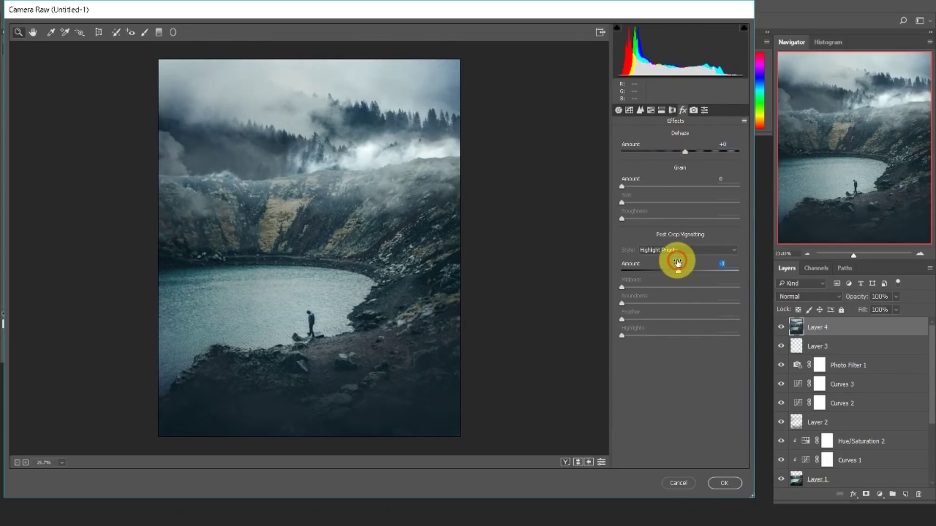
{"action": "left_click_drag", "start_coordinate": [677, 262], "coordinate": [675, 264]}
{"action": "left_click", "coordinate": [724, 483]}
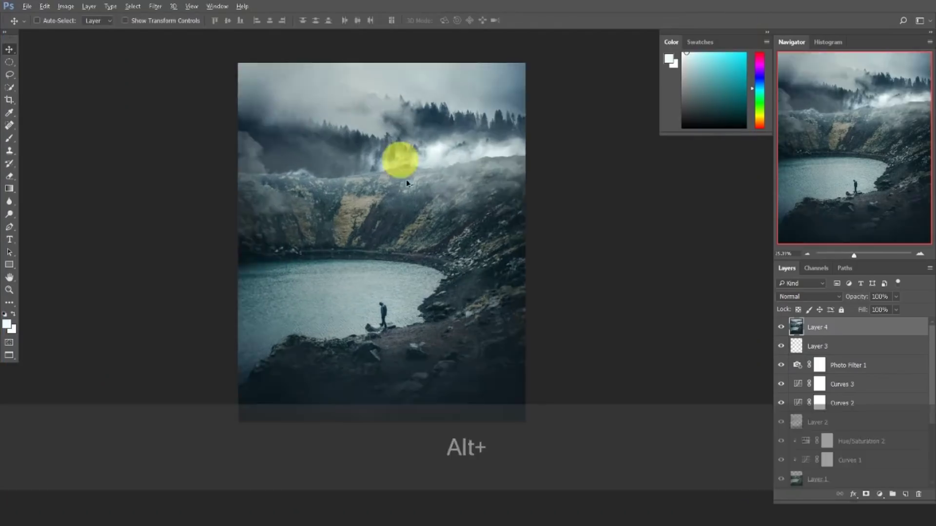
- Reopen Layer 4 in the Camera Raw Filter and place a vertical graduated filter from the top edge of the sky to the crater wall
{"action": "left_click", "coordinate": [155, 6]}
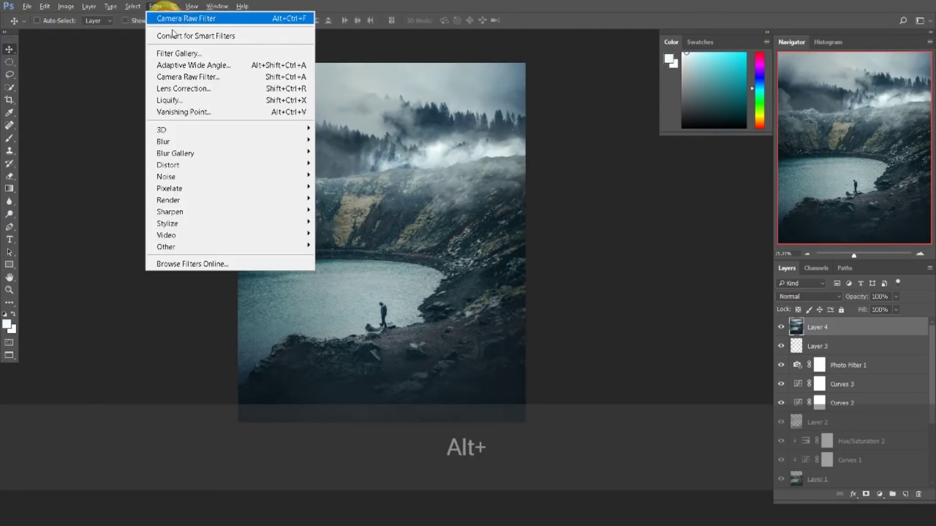
{"action": "left_click", "coordinate": [222, 75]}
{"action": "left_click", "coordinate": [835, 487]}
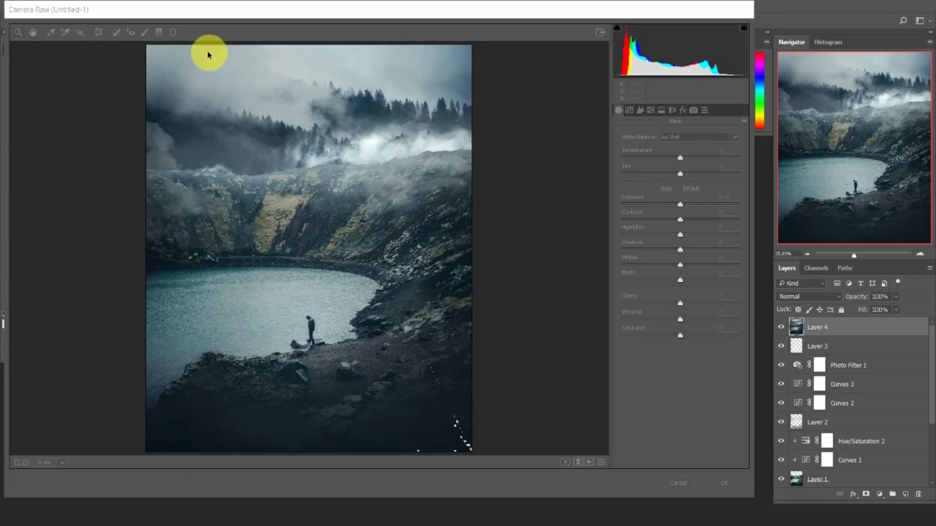
{"action": "left_click", "coordinate": [203, 12]}
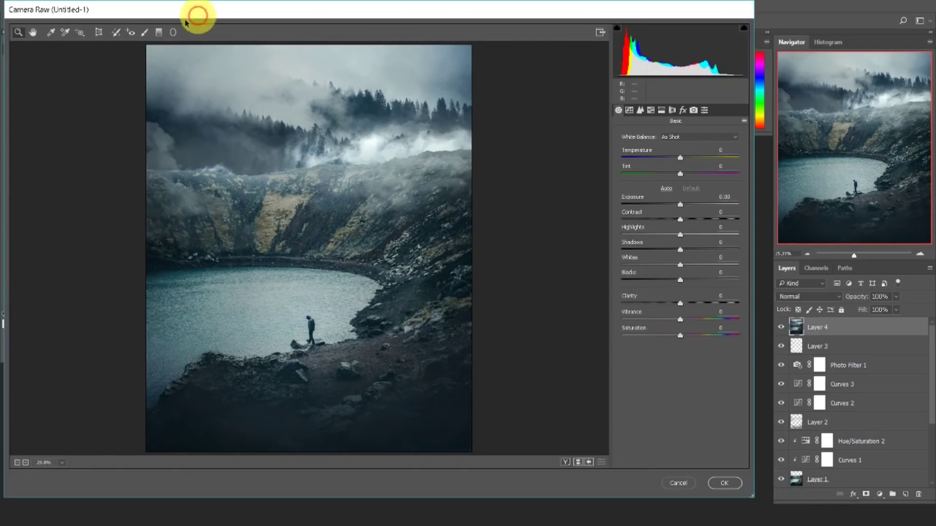
{"action": "left_click", "coordinate": [159, 33]}
{"action": "scroll", "coordinate": [352, 211], "scroll_direction": "down", "scroll_amount": 2}
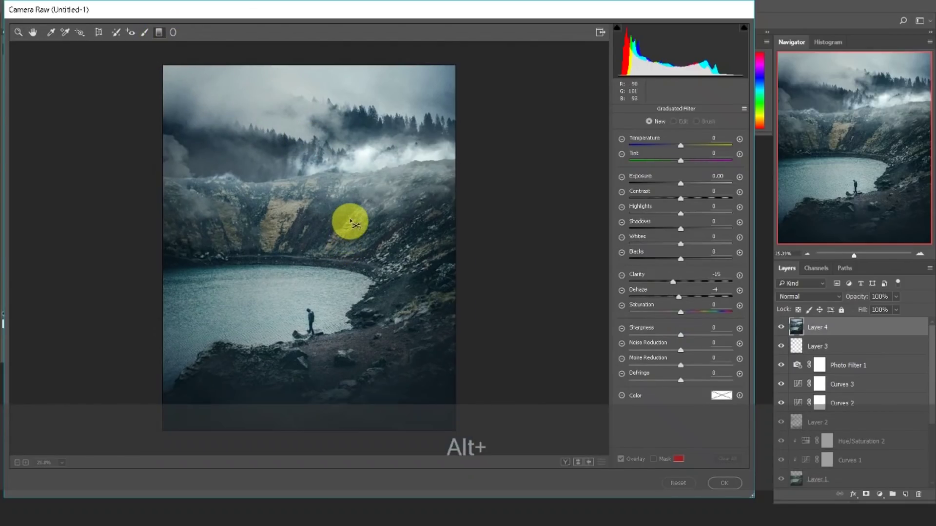
{"action": "scroll", "coordinate": [352, 211], "scroll_direction": "down", "scroll_amount": 1}
{"action": "left_click_drag", "start_coordinate": [304, 100], "coordinate": [303, 229]}
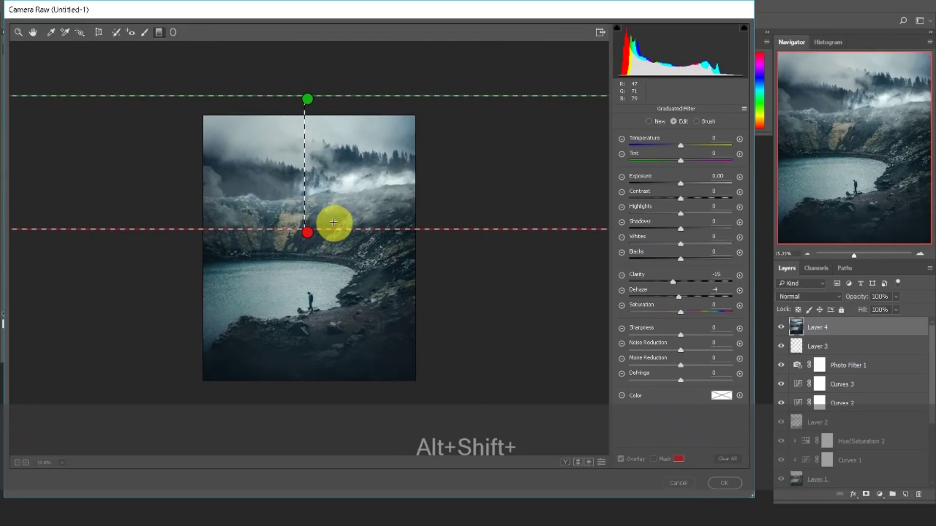
{"action": "left_click_drag", "start_coordinate": [306, 99], "coordinate": [307, 122]}
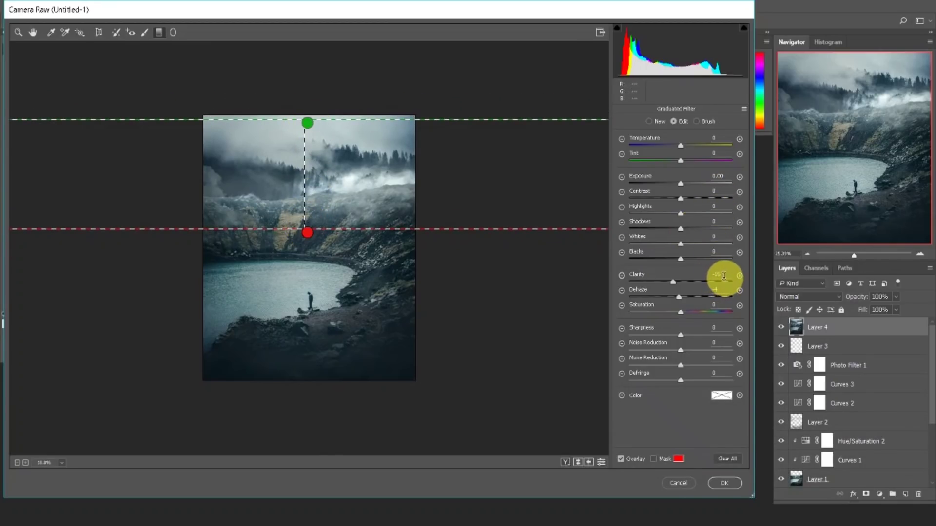
- Clear the graduated filter's Clarity and Dehaze, and adjust it to Exposure +0.15, Clarity -13 and Dehaze -16
{"action": "left_click_drag", "start_coordinate": [725, 278], "coordinate": [707, 275]}
{"action": "type", "text": "0"}
{"action": "left_click_drag", "start_coordinate": [724, 291], "coordinate": [707, 291]}
{"action": "type", "text": "0"}
{"action": "left_click_drag", "start_coordinate": [680, 184], "coordinate": [615, 188]}
{"action": "type", "text": "0"}
{"action": "left_click_drag", "start_coordinate": [680, 184], "coordinate": [684, 184]}
{"action": "left_click_drag", "start_coordinate": [681, 297], "coordinate": [672, 278]}
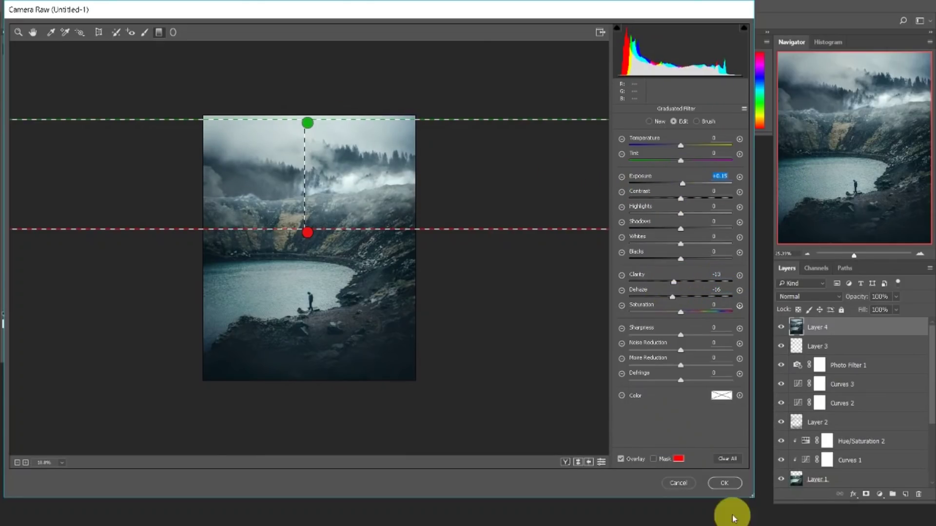
{"action": "left_click", "coordinate": [725, 483]}
{"action": "scroll", "coordinate": [408, 220], "scroll_direction": "up", "scroll_amount": 1}
{"action": "scroll", "coordinate": [418, 122], "scroll_direction": "up", "scroll_amount": 2}
{"action": "scroll", "coordinate": [418, 120], "scroll_direction": "down", "scroll_amount": 2}
{"action": "key", "text": "ctrl+alt+f"}
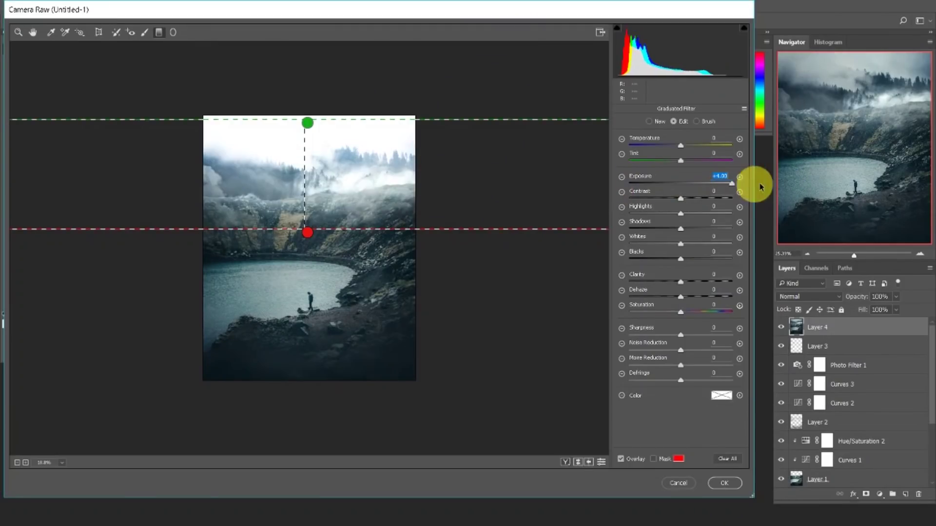
- Test very bright and very dark Exposure on the graduated filter, reset it to 0, and settle on Exposure +0.15, Clarity -13, Dehaze -16
{"action": "mouse_move", "coordinate": [558, 175]}
{"action": "left_mouse_down"}
{"action": "mouse_move", "coordinate": [616, 187]}
{"action": "mouse_move", "coordinate": [796, 185]}
{"action": "mouse_move", "coordinate": [562, 176]}
{"action": "left_mouse_up"}
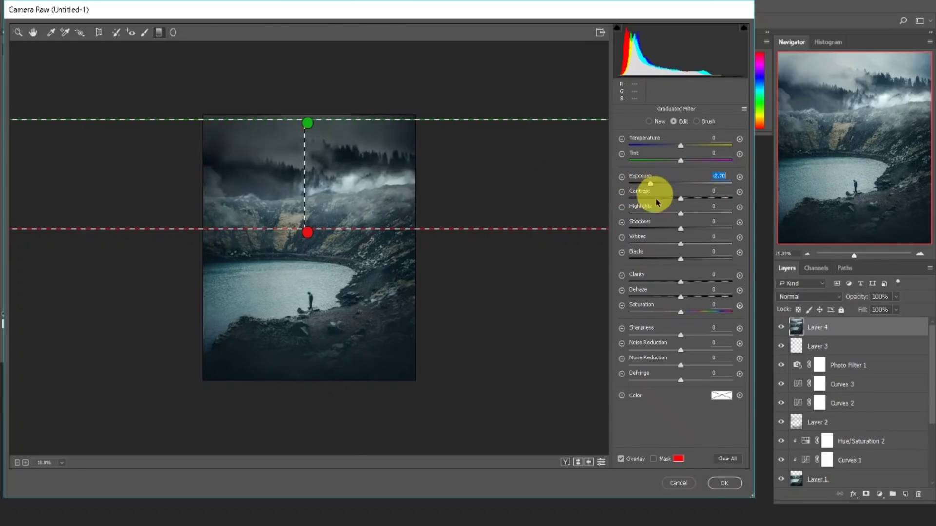
{"action": "type", "text": "0"}
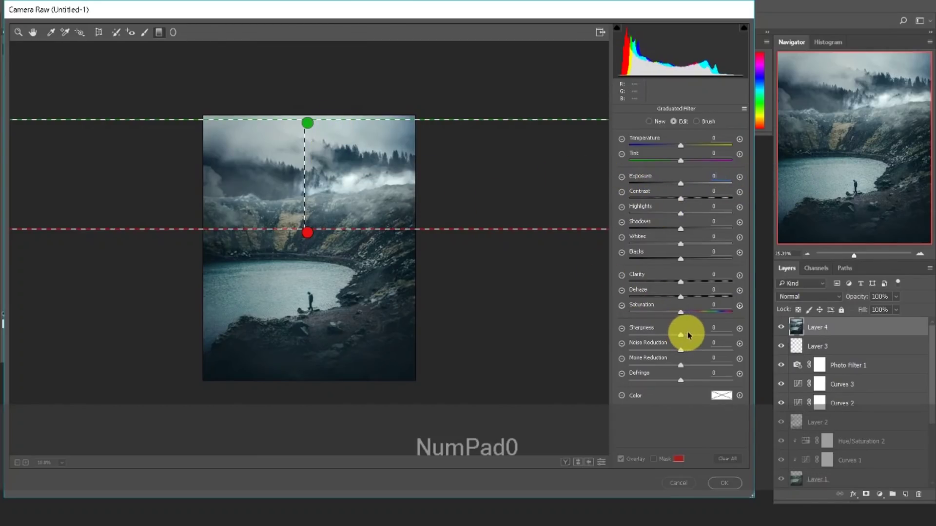
{"action": "left_click_drag", "start_coordinate": [675, 290], "coordinate": [669, 292]}
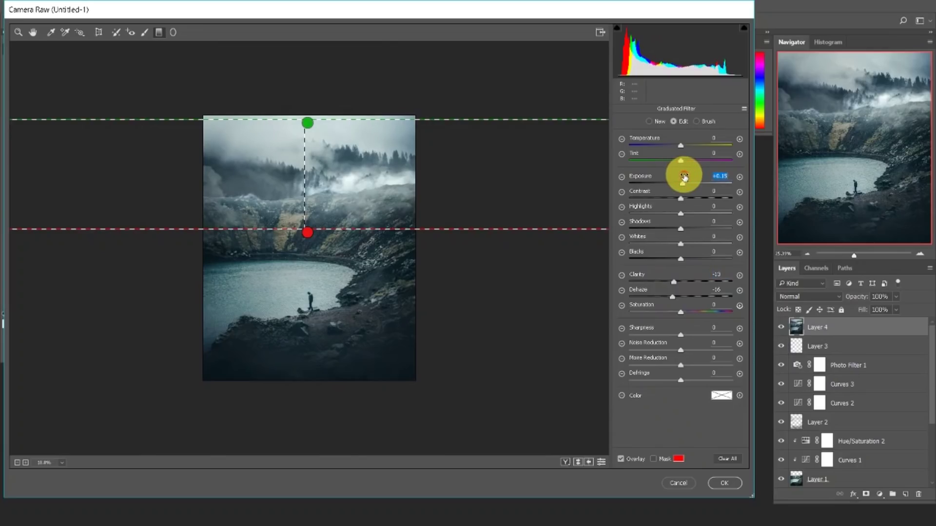
- Apply the graduated filter adjustments from the Camera Raw Filter to Layer 4
{"action": "left_click", "coordinate": [725, 483]}
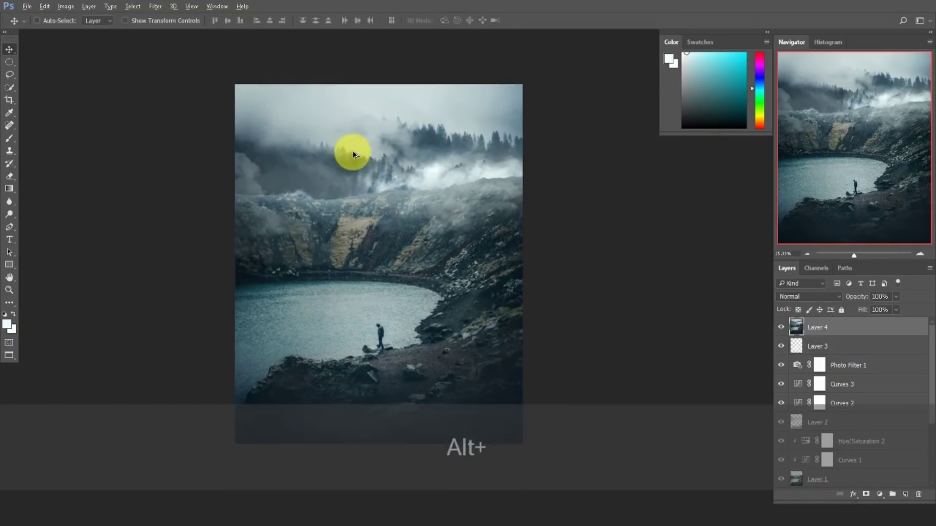
{"action": "left_click_drag", "start_coordinate": [354, 155], "coordinate": [375, 165]}
{"action": "scroll", "coordinate": [417, 121], "scroll_direction": "down", "scroll_amount": 1}
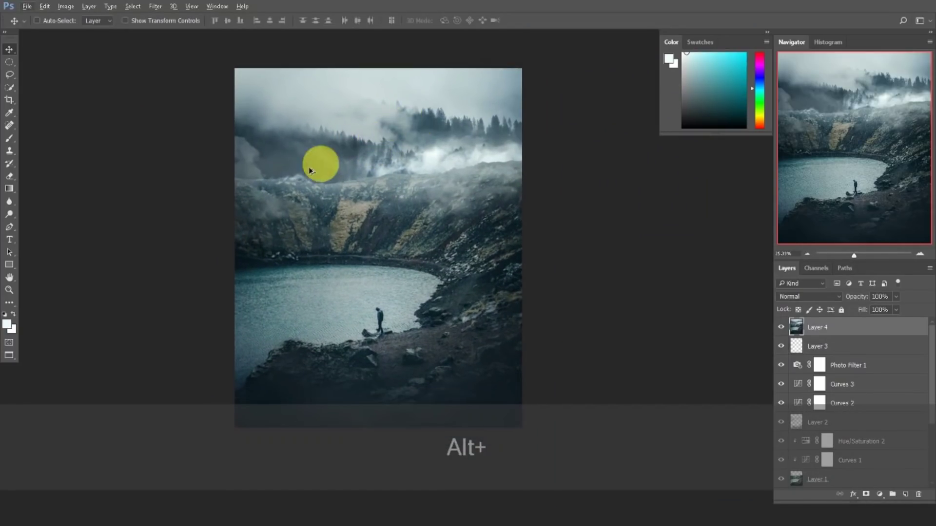
{"action": "scroll", "coordinate": [309, 168], "scroll_direction": "up", "scroll_amount": 1}
- Reopen Layer 4 in the Camera Raw Filter, set the post-crop vignetting Amount to -16, and apply it
{"action": "left_click", "coordinate": [155, 6]}
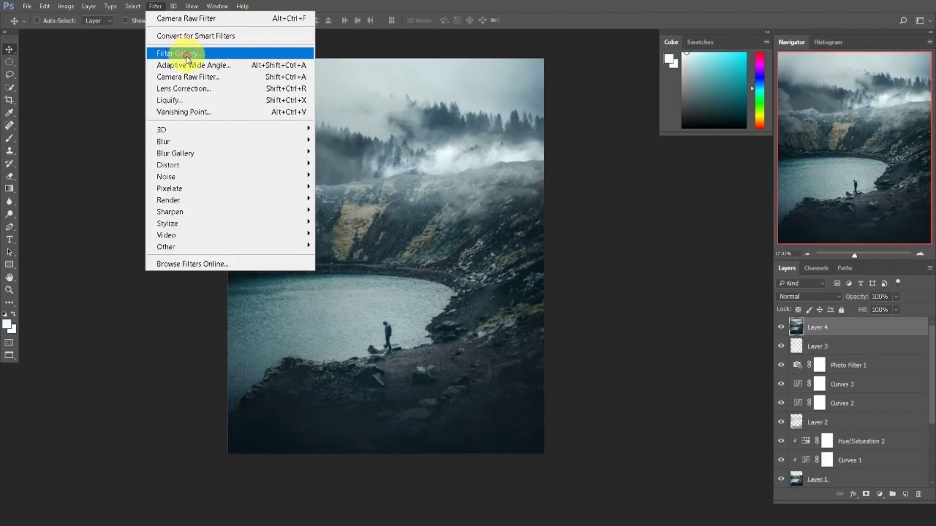
{"action": "left_click", "coordinate": [191, 75]}
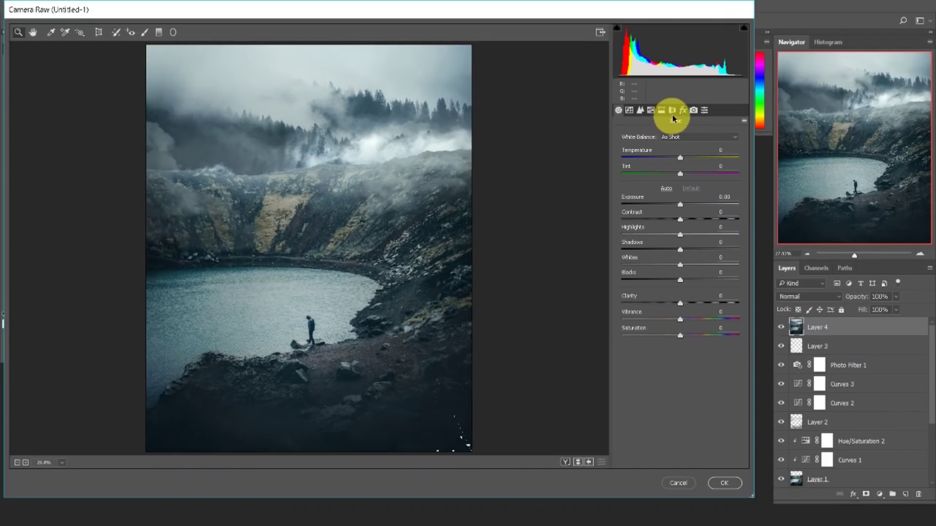
{"action": "left_click", "coordinate": [683, 110]}
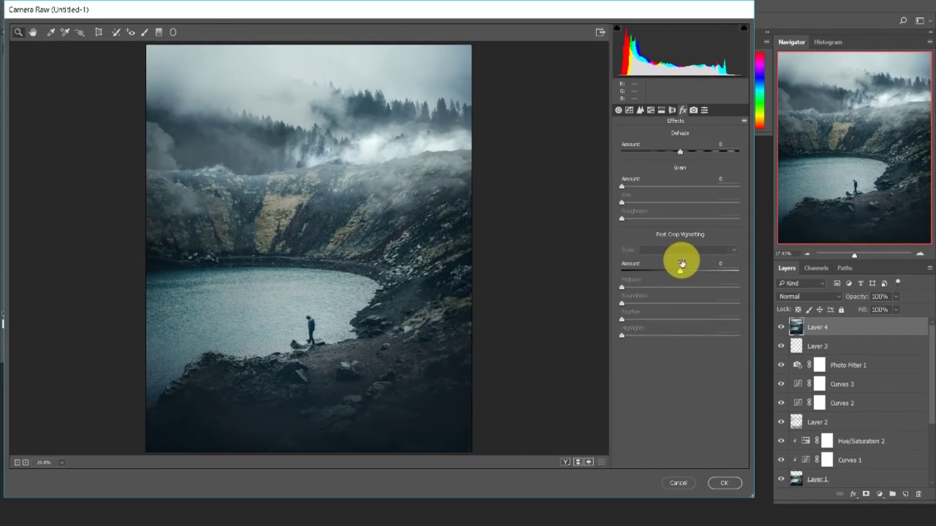
{"action": "left_click_drag", "start_coordinate": [681, 263], "coordinate": [675, 263]}
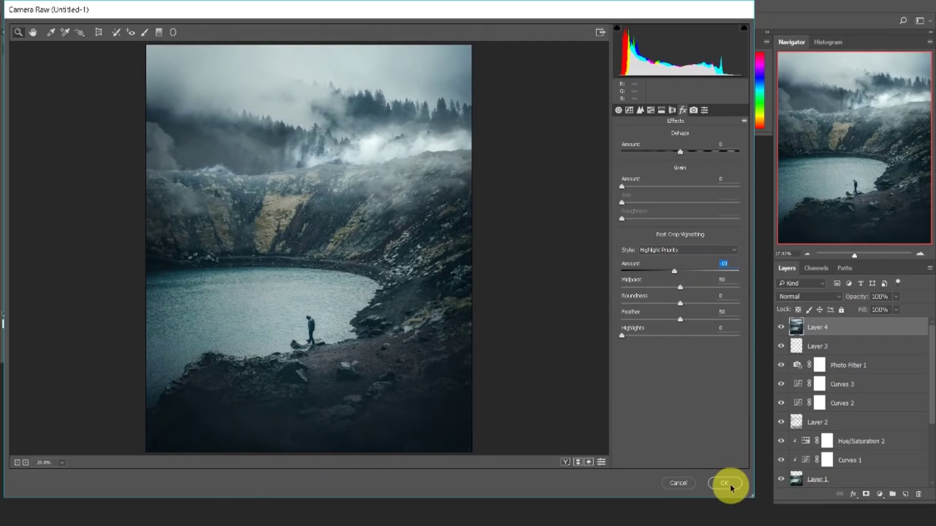
{"action": "mouse_move", "coordinate": [679, 266]}
{"action": "left_mouse_down"}
{"action": "mouse_move", "coordinate": [633, 267]}
{"action": "mouse_move", "coordinate": [674, 275]}
{"action": "left_mouse_up"}
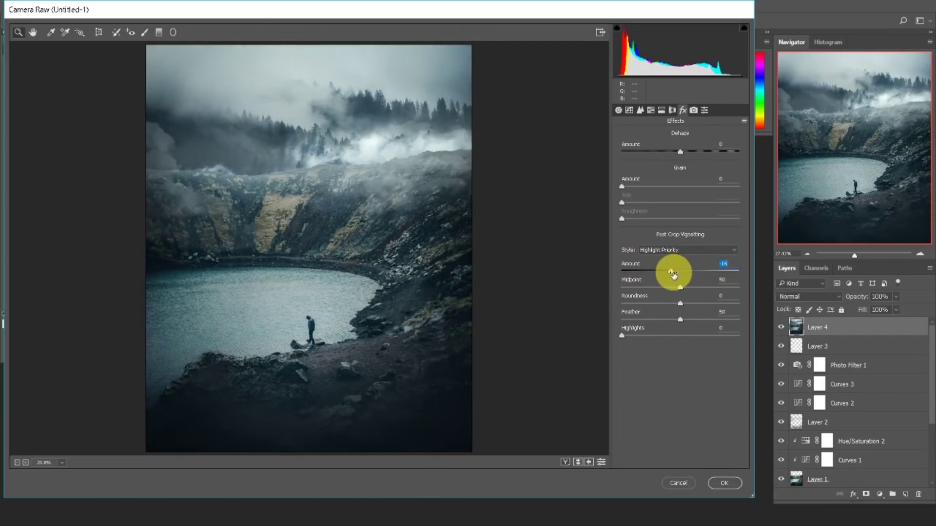
{"action": "left_click", "coordinate": [731, 484]}
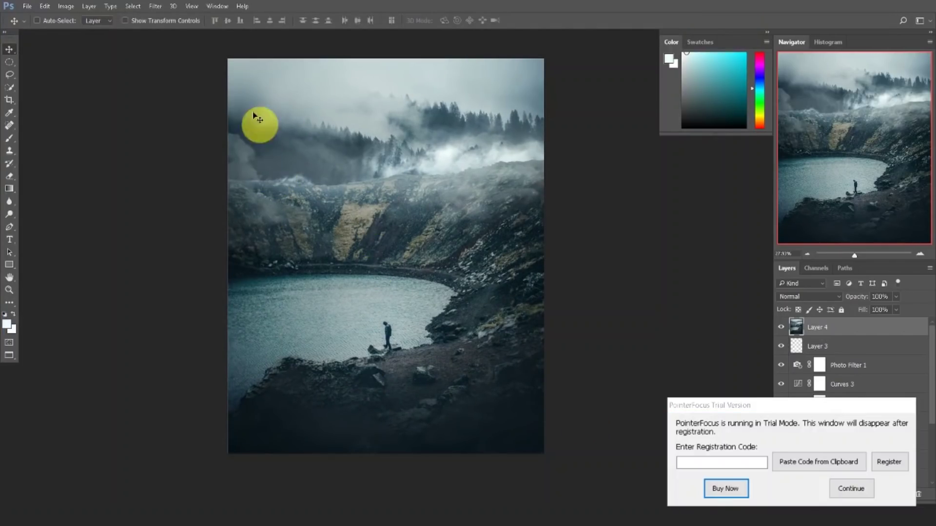
- Repeat the last Camera Raw filter on Layer 4 with the same settings, and dismiss the PointerFocus trial notice
{"action": "left_click", "coordinate": [156, 6]}
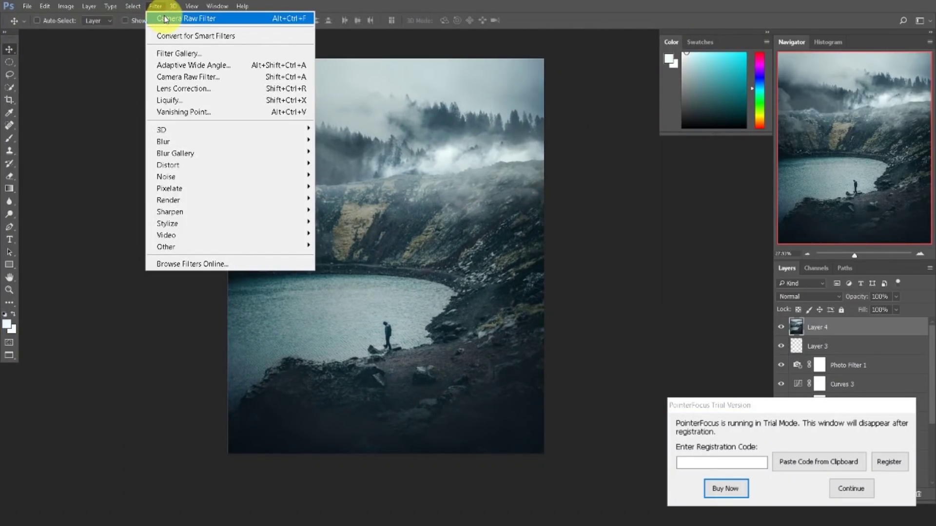
{"action": "left_click", "coordinate": [165, 19]}
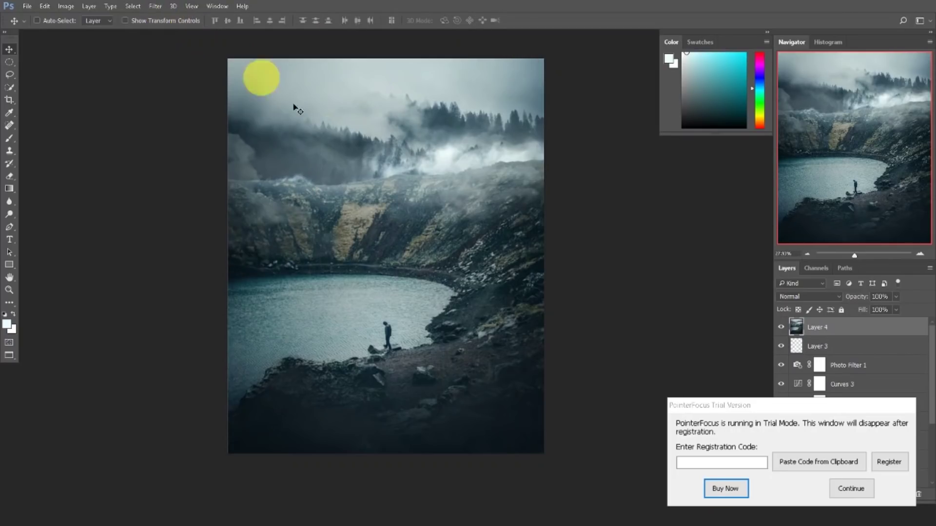
{"action": "left_click", "coordinate": [863, 493]}
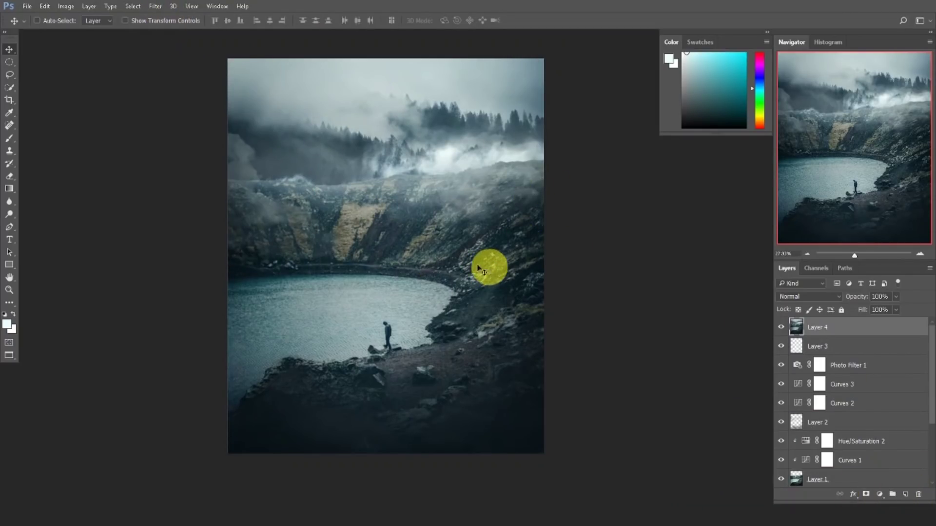
- Flip the whole crater lake image horizontally so the composition is mirrored
{"action": "scroll", "coordinate": [335, 264], "scroll_direction": "down", "scroll_amount": 3}
{"action": "scroll", "coordinate": [358, 270], "scroll_direction": "down", "scroll_amount": 4}
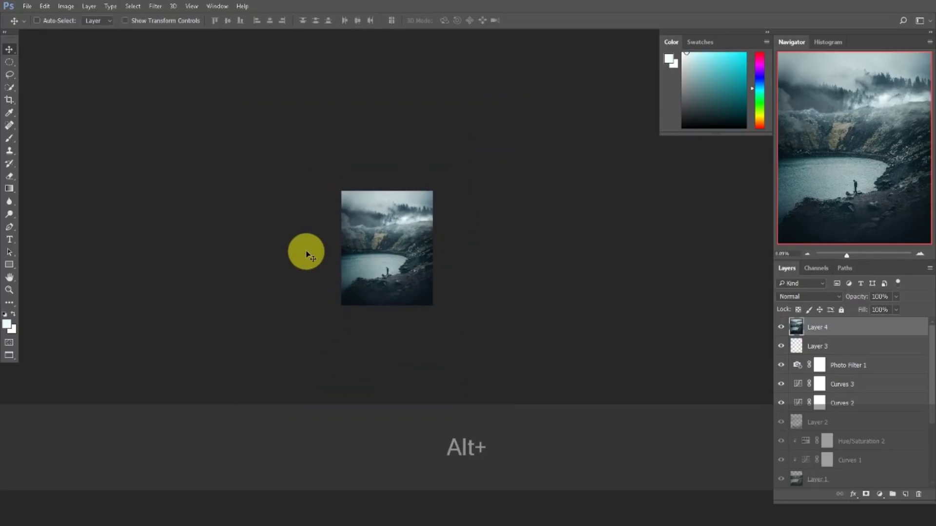
{"action": "scroll", "coordinate": [347, 302], "scroll_direction": "up", "scroll_amount": 2}
{"action": "scroll", "coordinate": [290, 216], "scroll_direction": "up", "scroll_amount": 1}
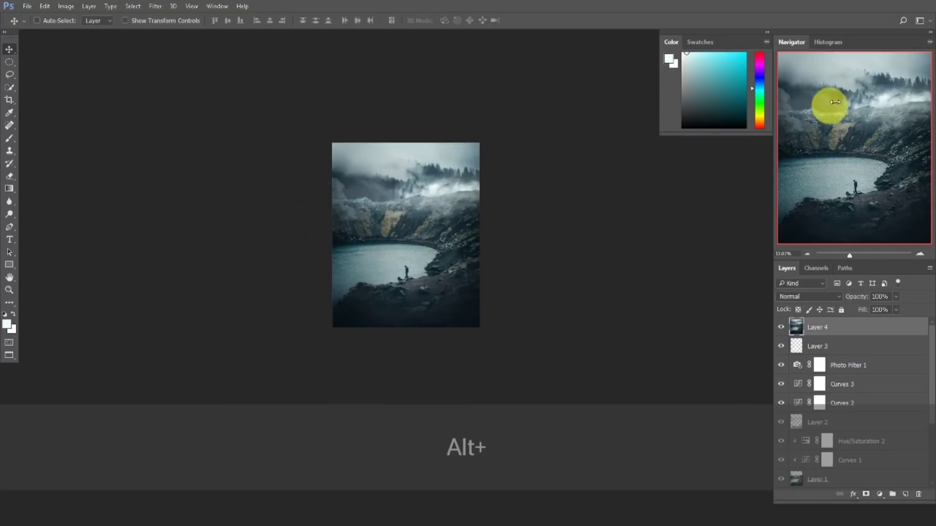
{"action": "scroll", "coordinate": [370, 253], "scroll_direction": "up", "scroll_amount": 4}
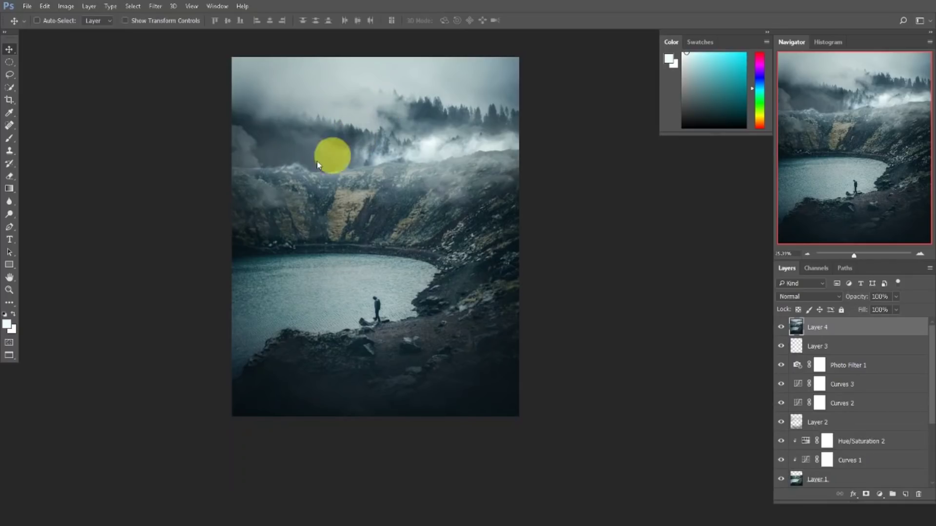
{"action": "key", "text": "ctrl+alt+h"}
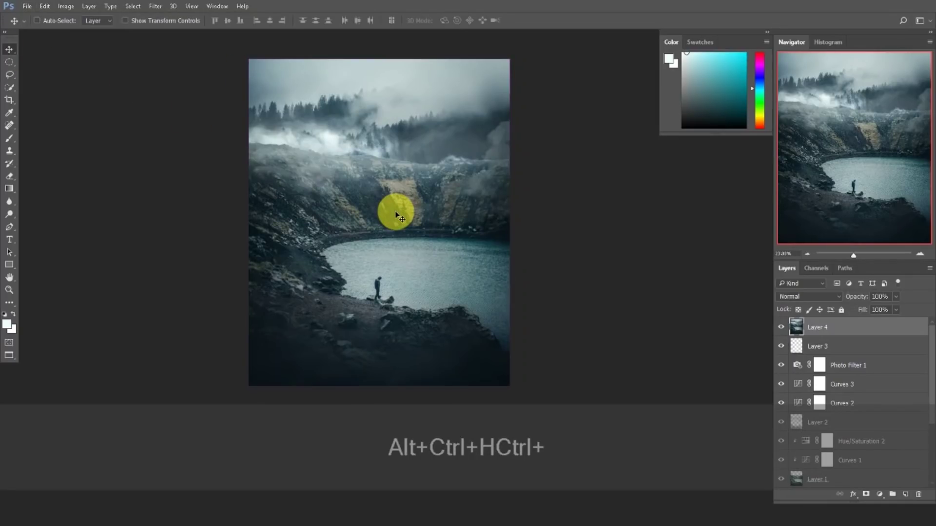
{"action": "scroll", "coordinate": [396, 218], "scroll_direction": "down", "scroll_amount": 1}
{"action": "scroll", "coordinate": [381, 163], "scroll_direction": "up", "scroll_amount": 1}
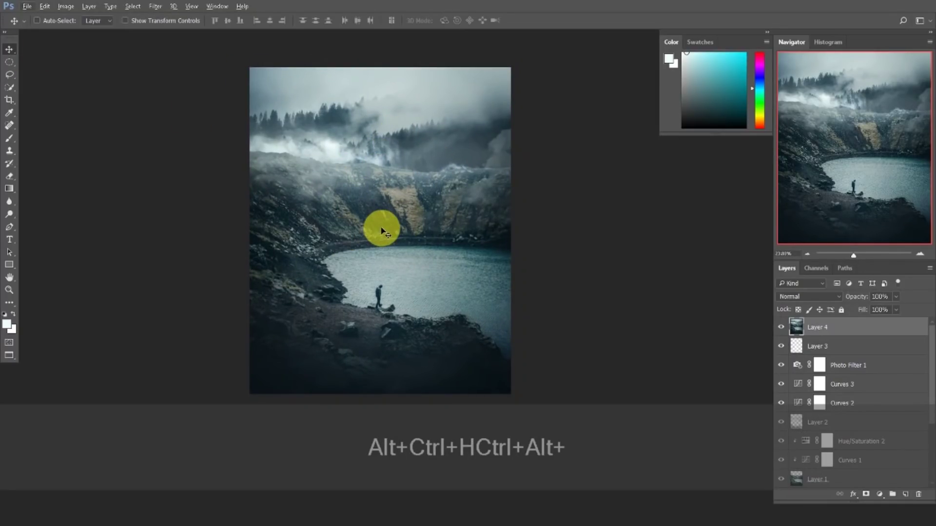